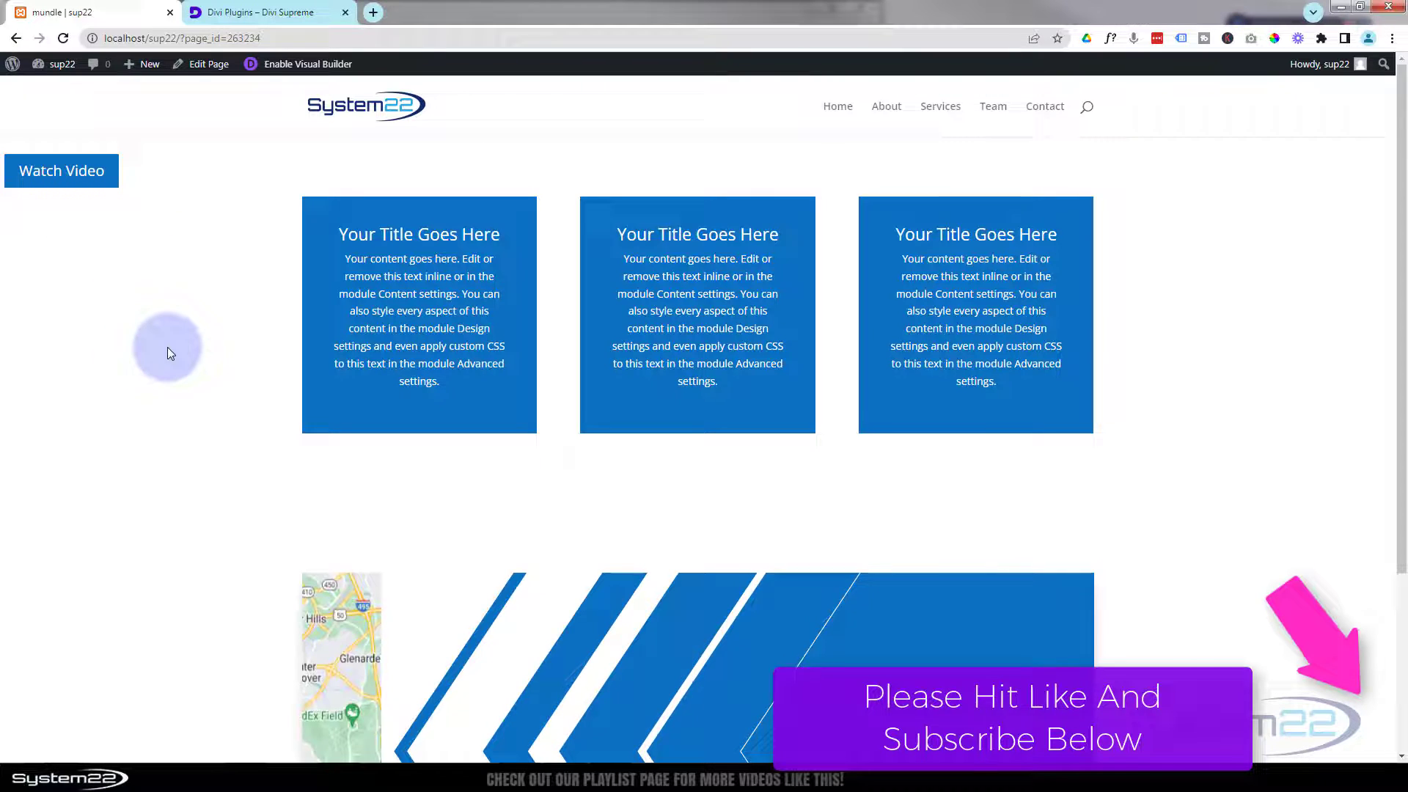
- Open the Watch Video button's YouTube lightbox, play the video, then close the lightbox
scroll(168, 353, "down", 3)
scroll(167, 356, "up", 2)
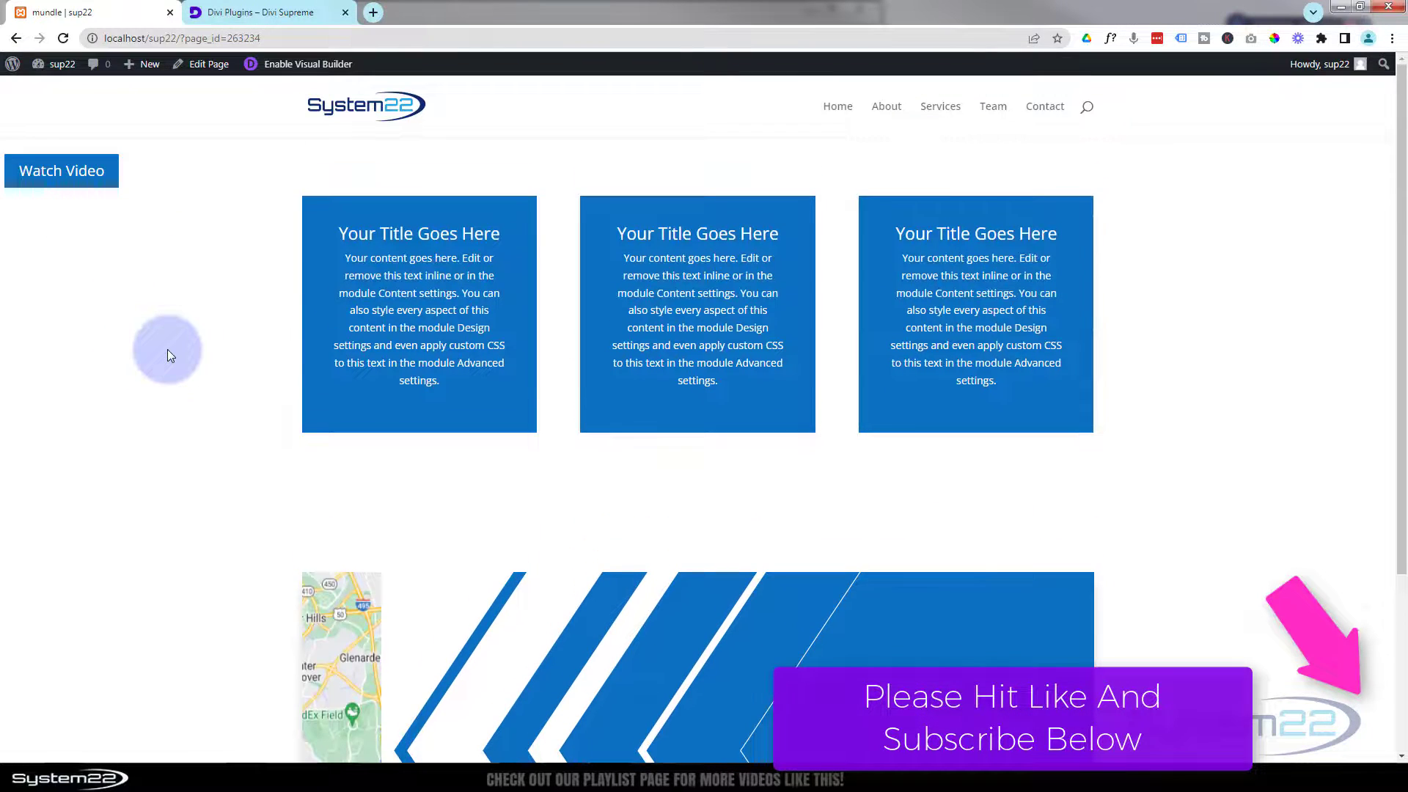
left_click(68, 182)
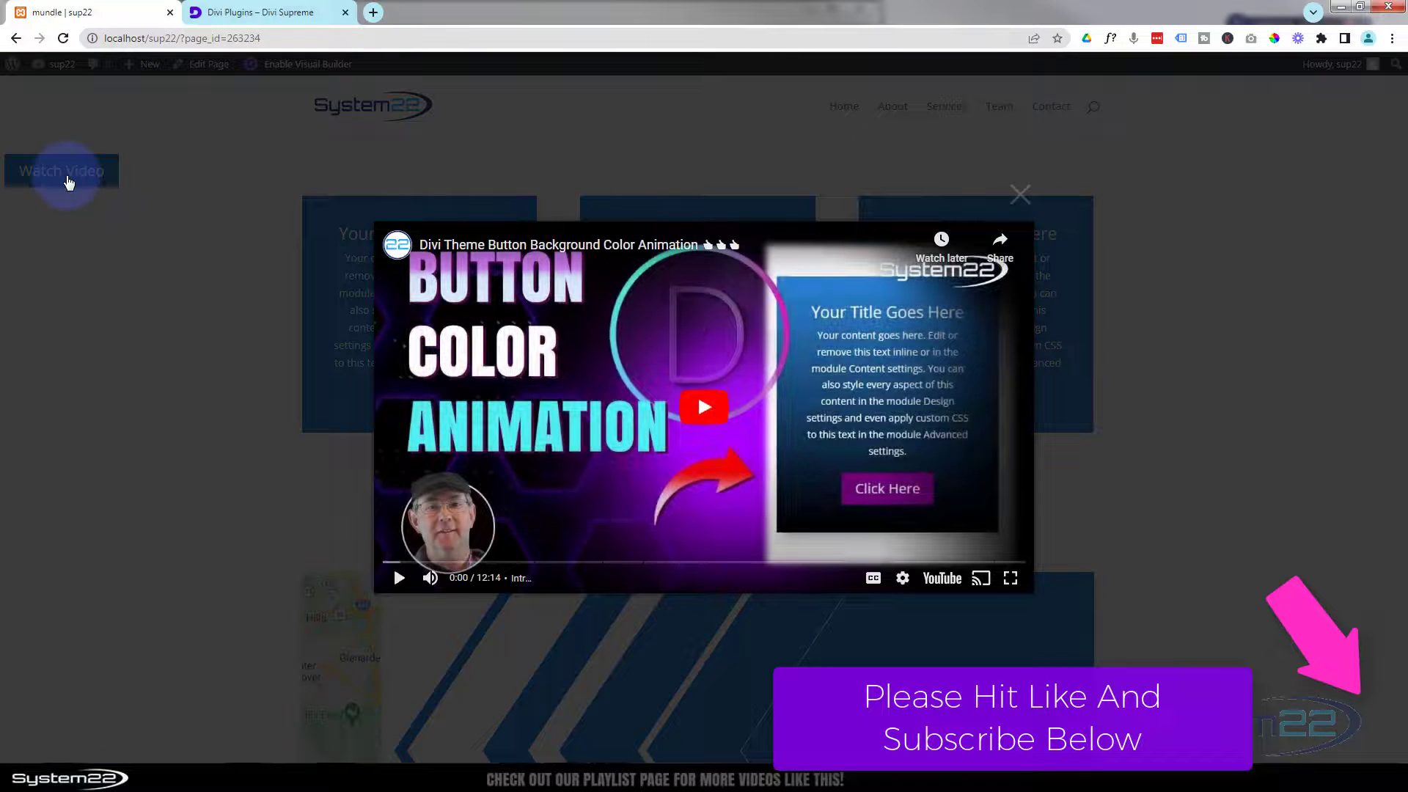
left_click(719, 424)
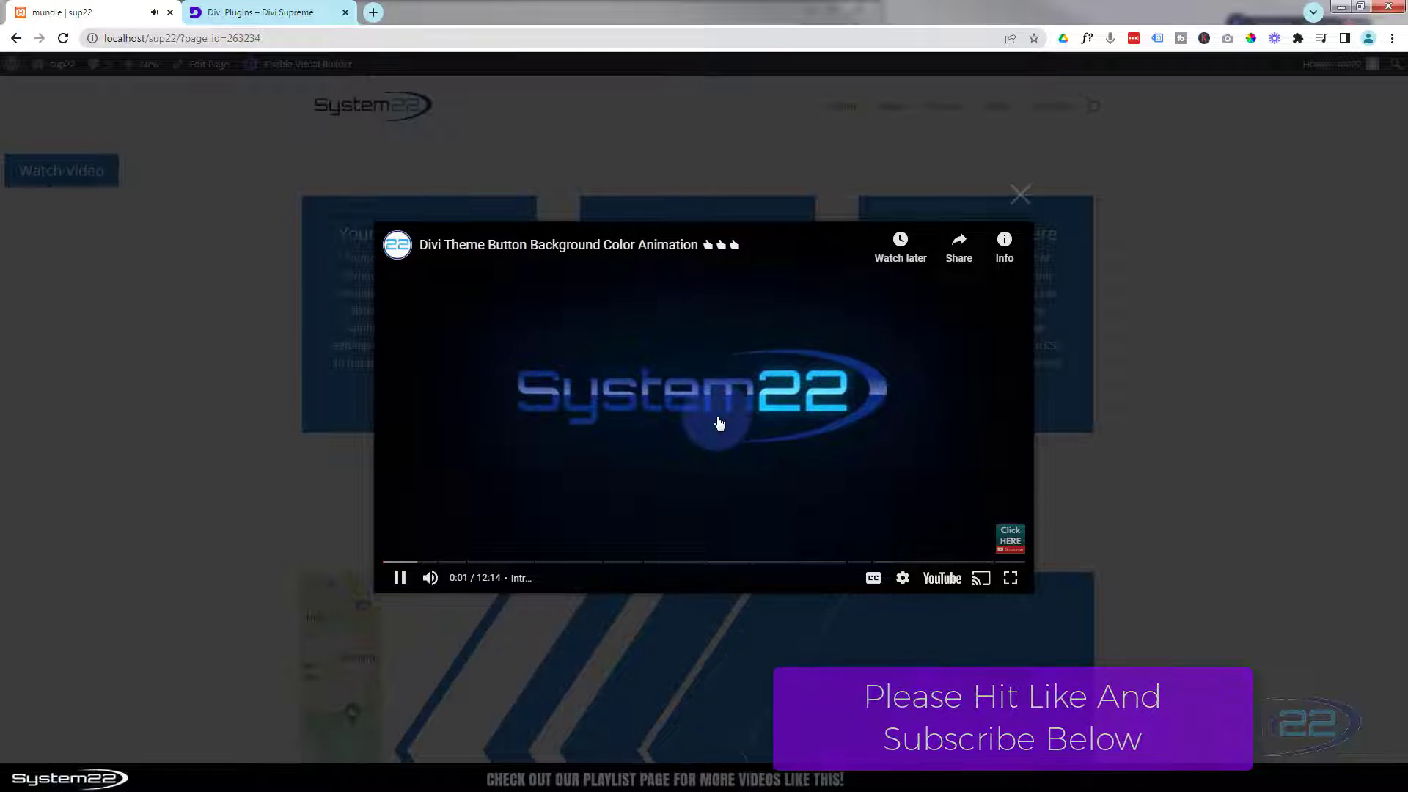
left_click(1020, 195)
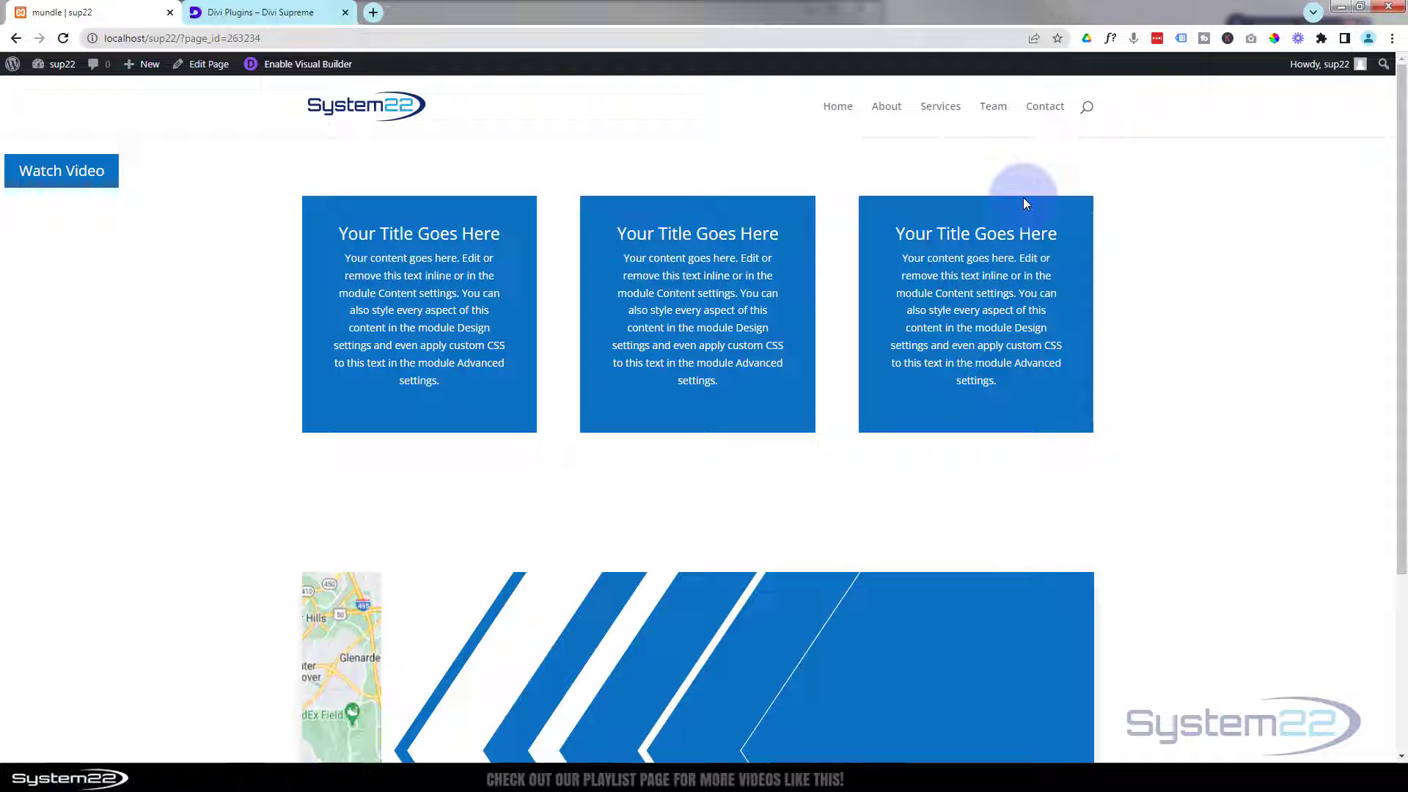
- From the Divi Supreme plugins page, open the Supreme Modules Lite product page and scroll through it
left_click(248, 16)
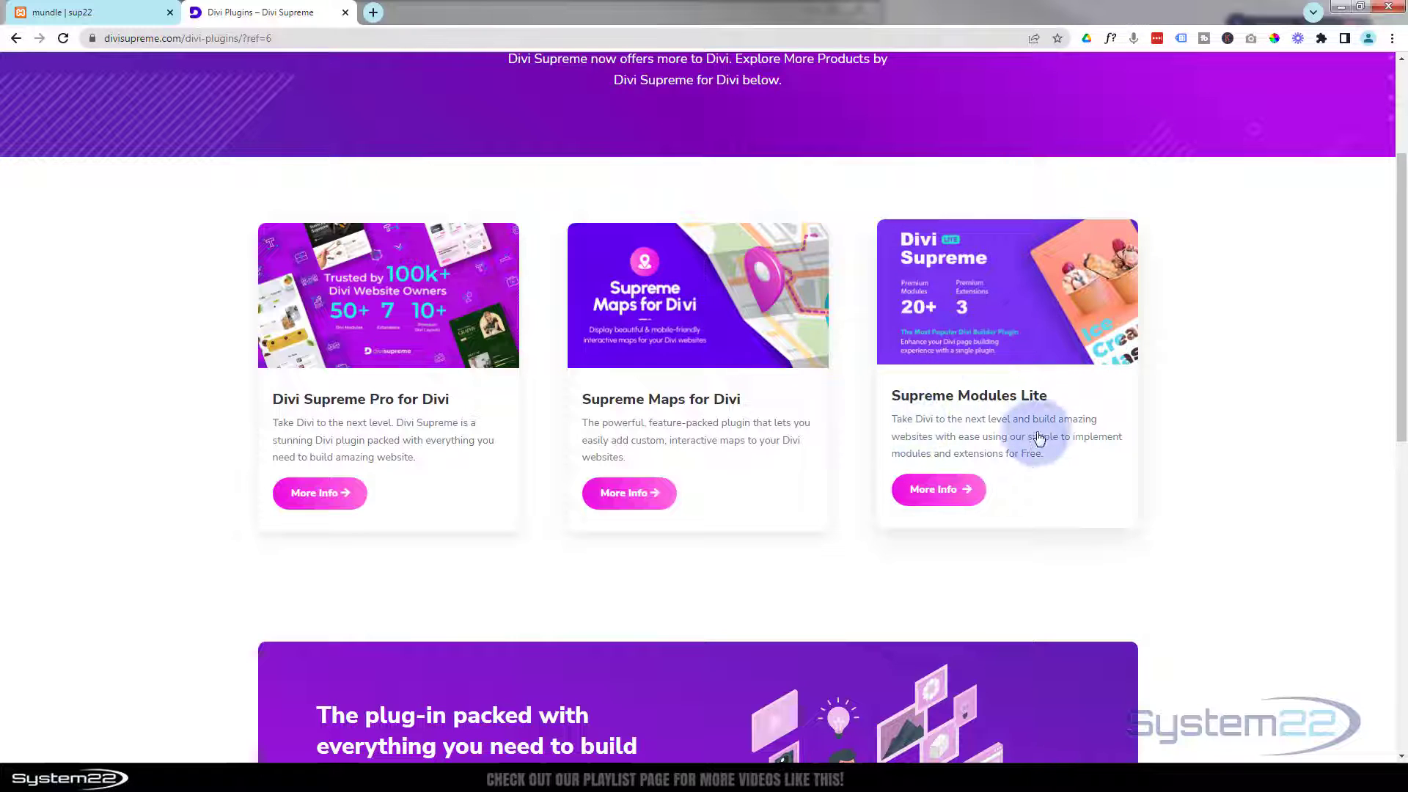
left_click(939, 492)
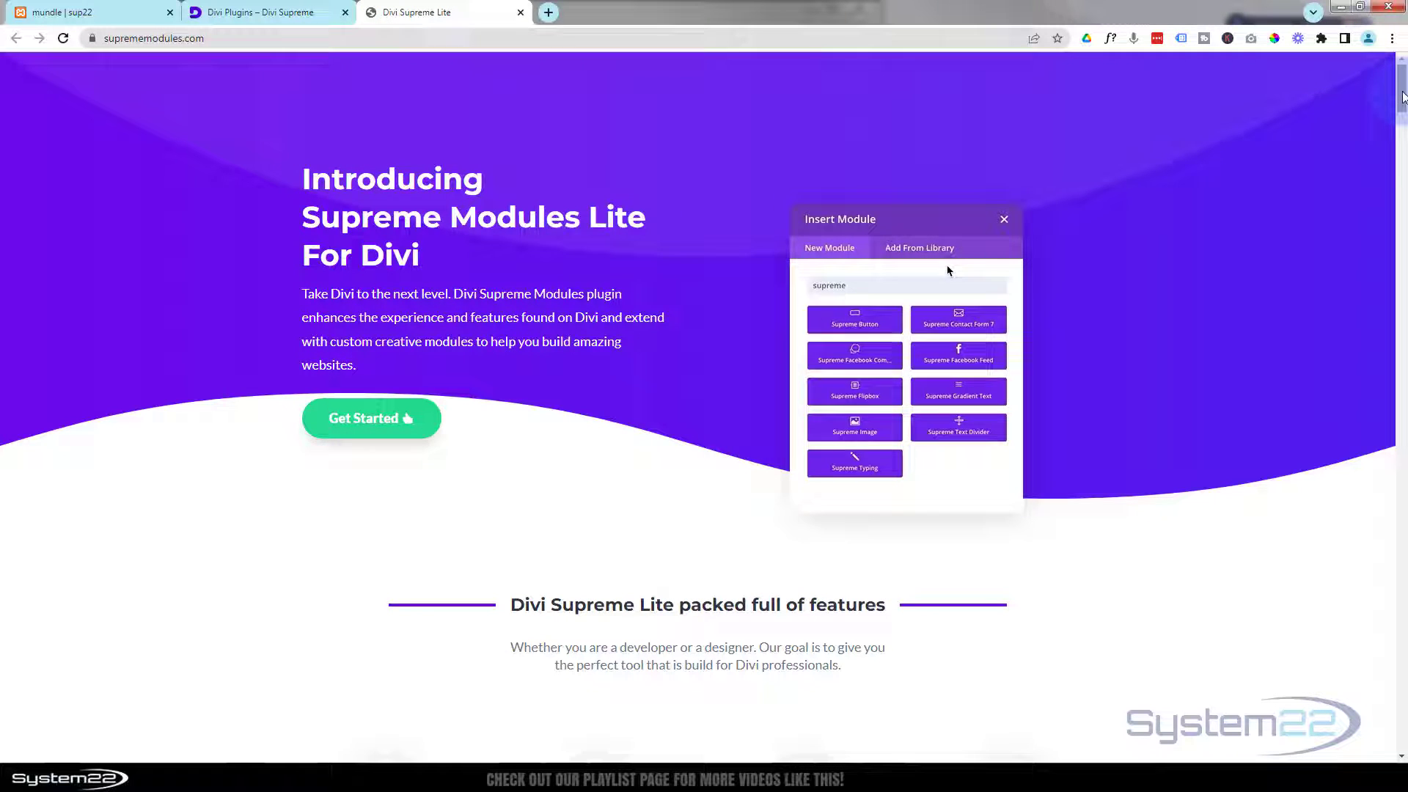
left_click_drag(1402, 95, 1386, 751)
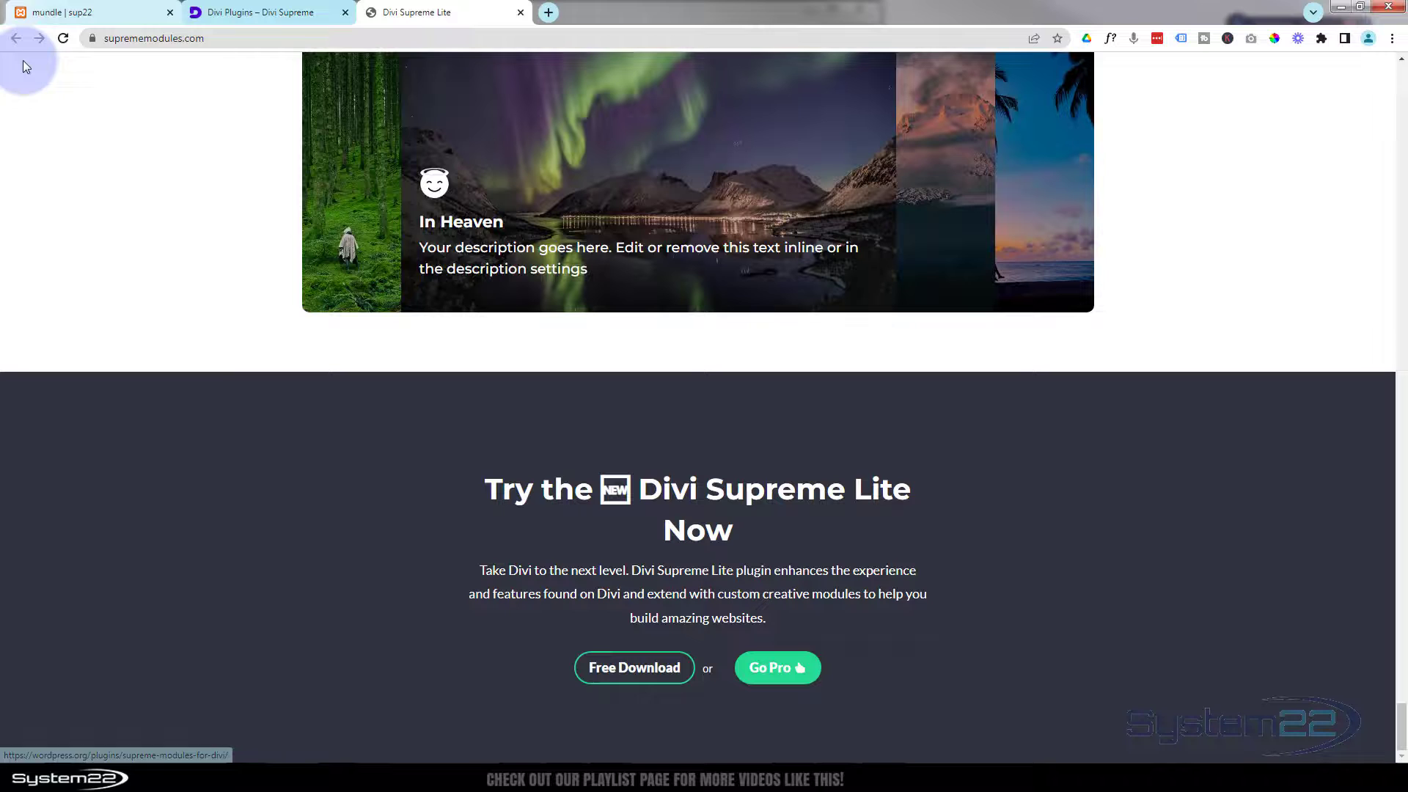
- In the Visual Builder, move Watch Video below the blurbs, delete the empty row, and add a new row
left_click(79, 16)
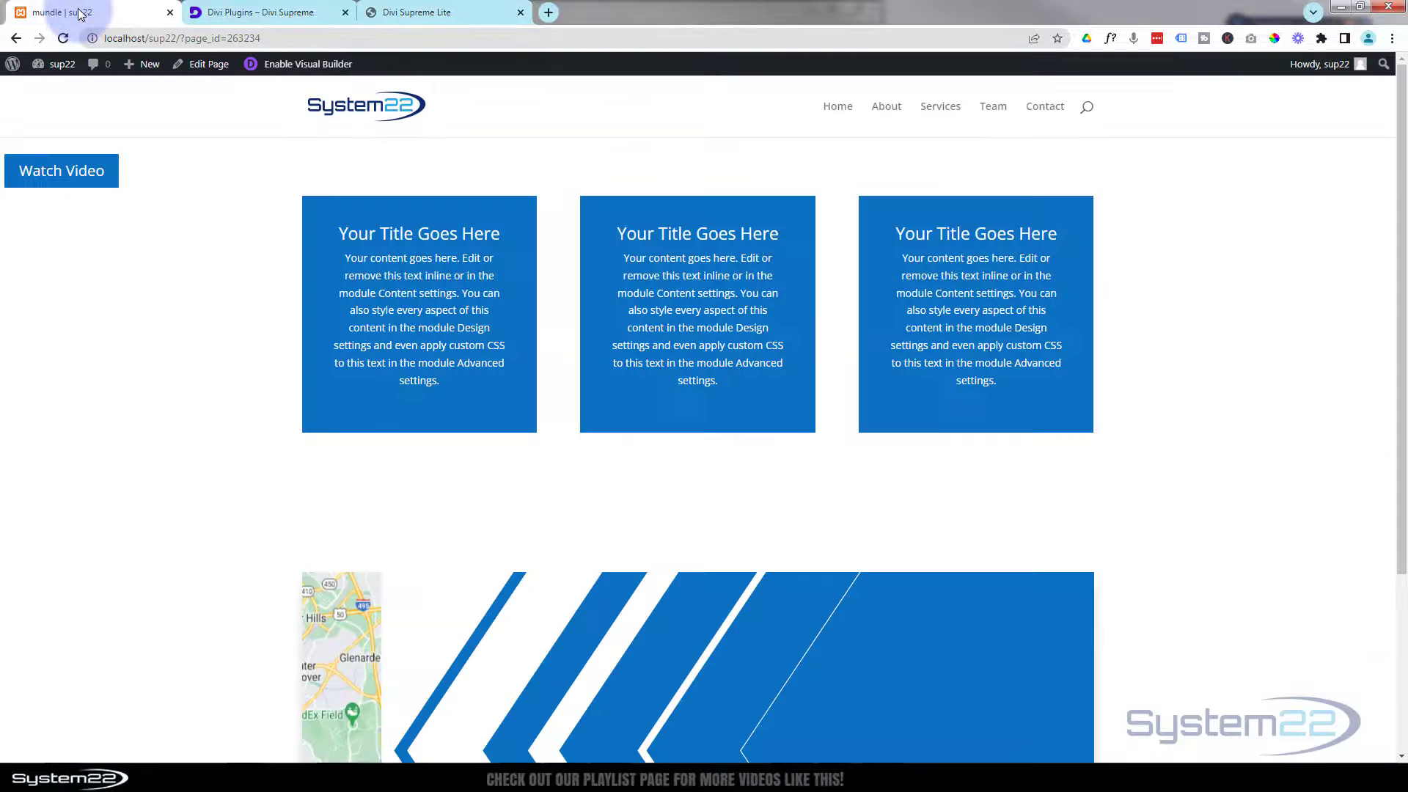
left_click(297, 70)
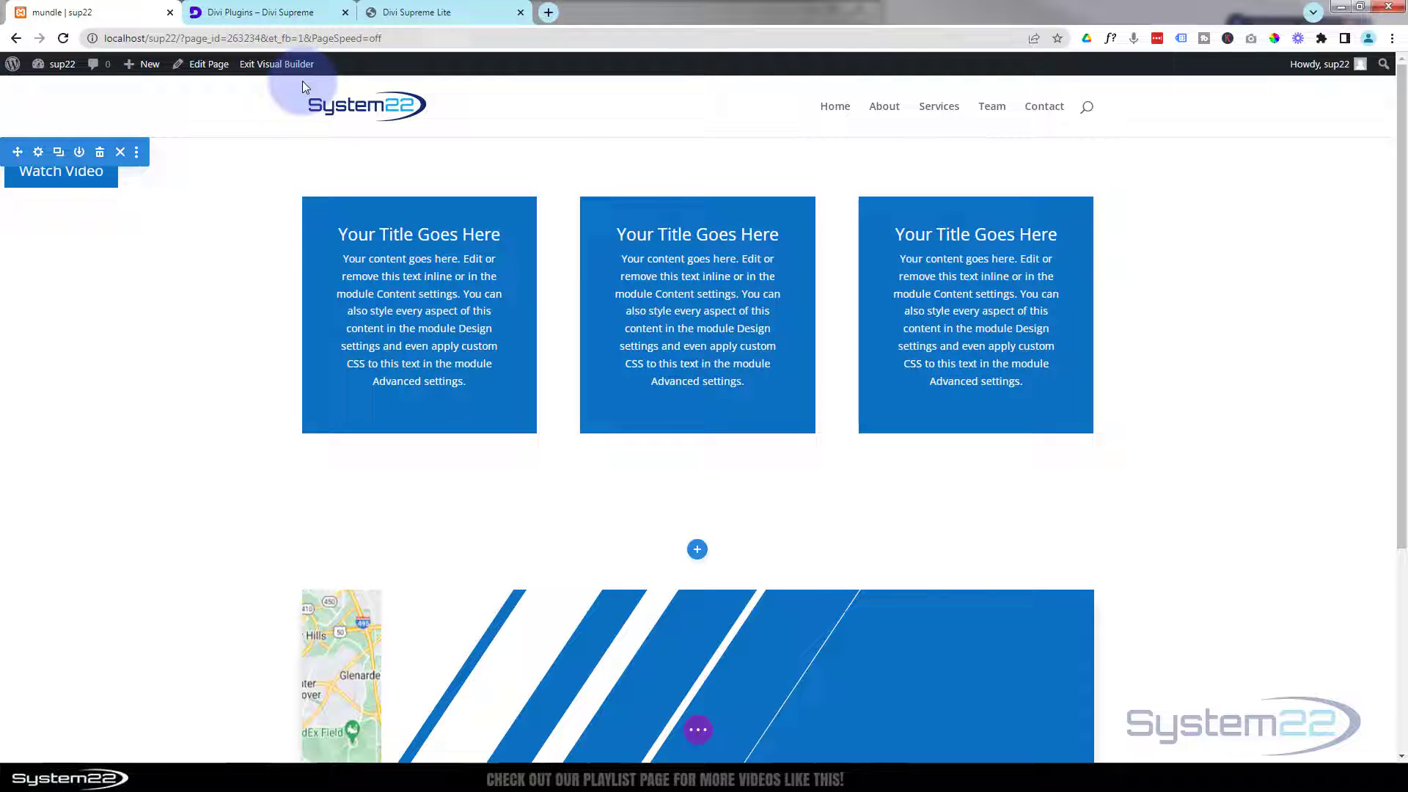
left_click_drag(256, 221, 621, 481)
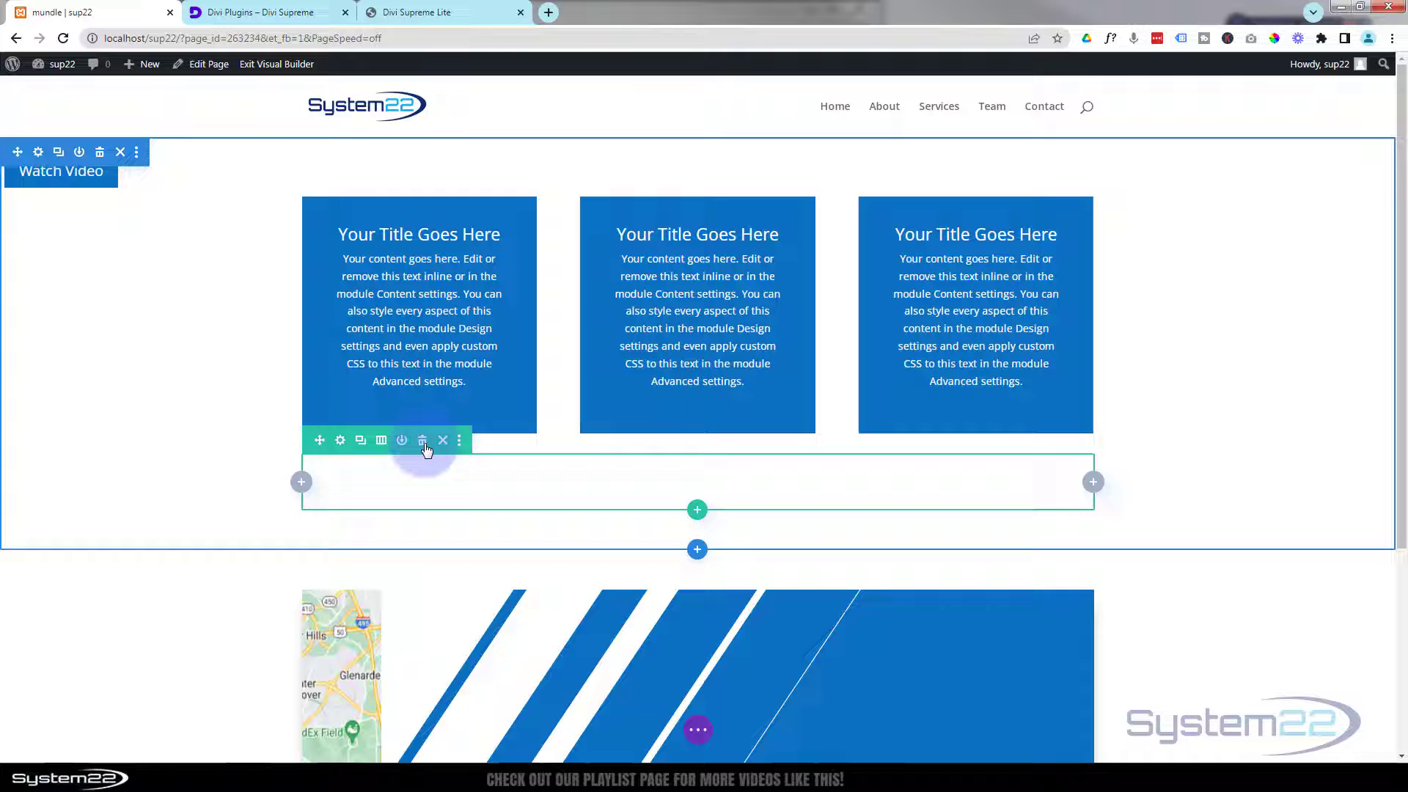
left_click(424, 443)
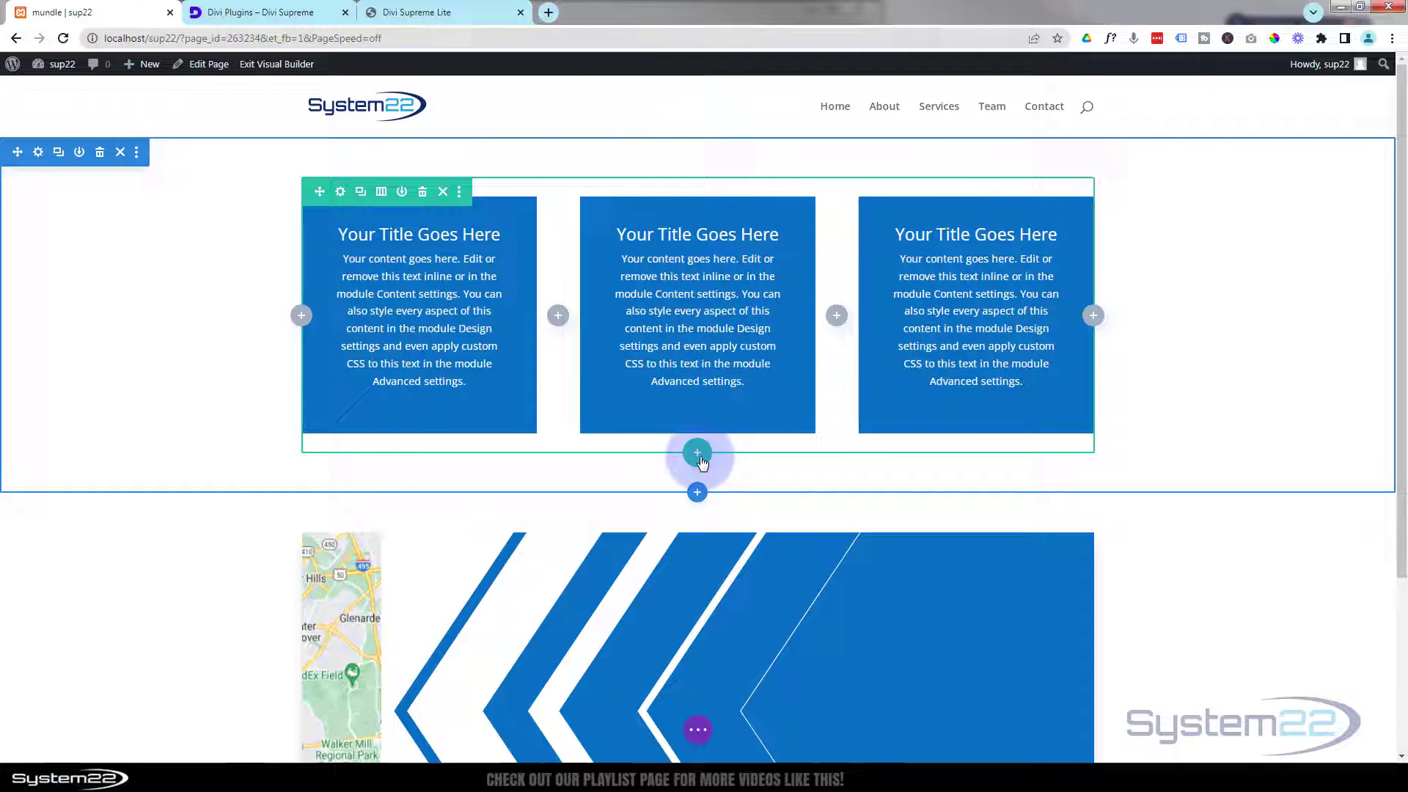
left_click(698, 453)
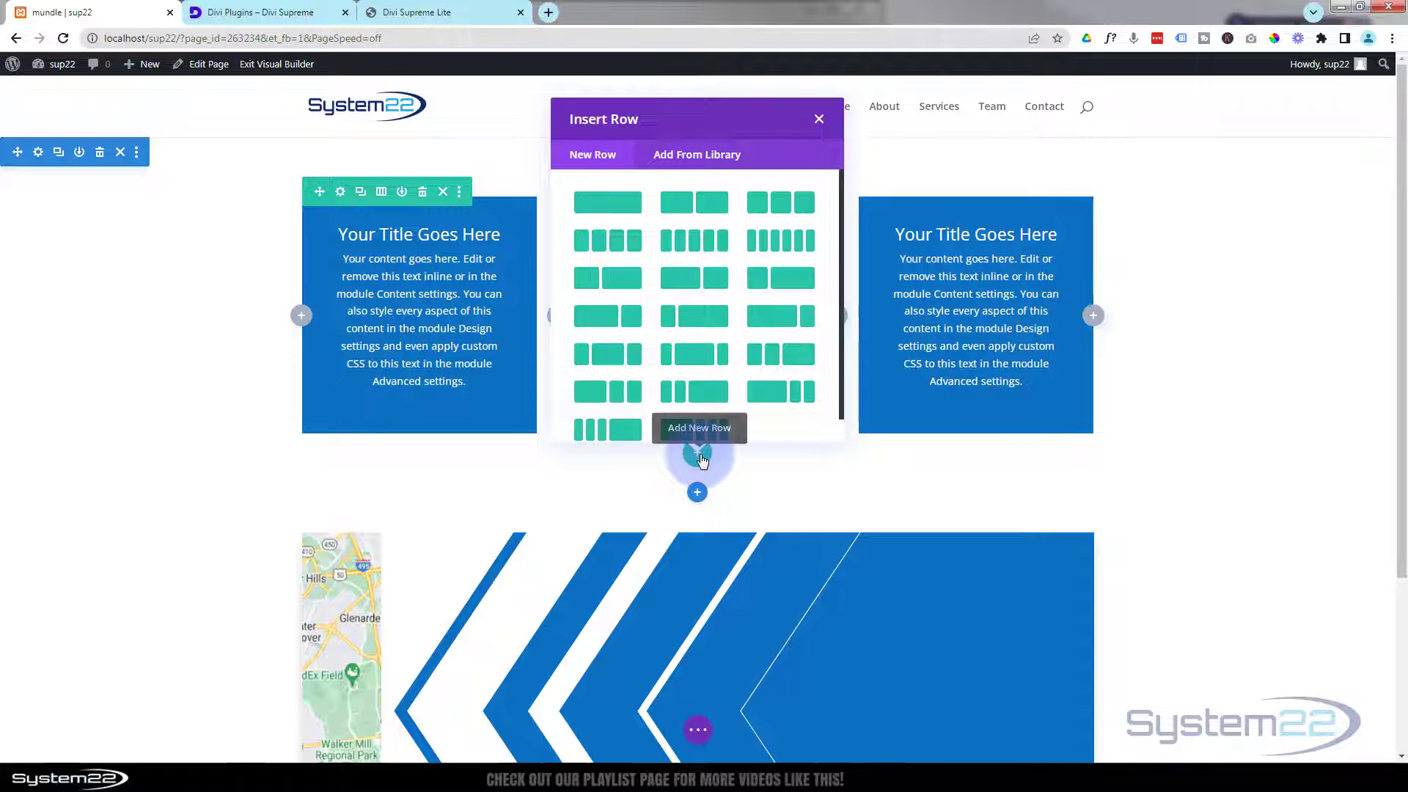
- Choose a one-column layout for the new row and browse the module list to the Supreme modules
left_click(619, 205)
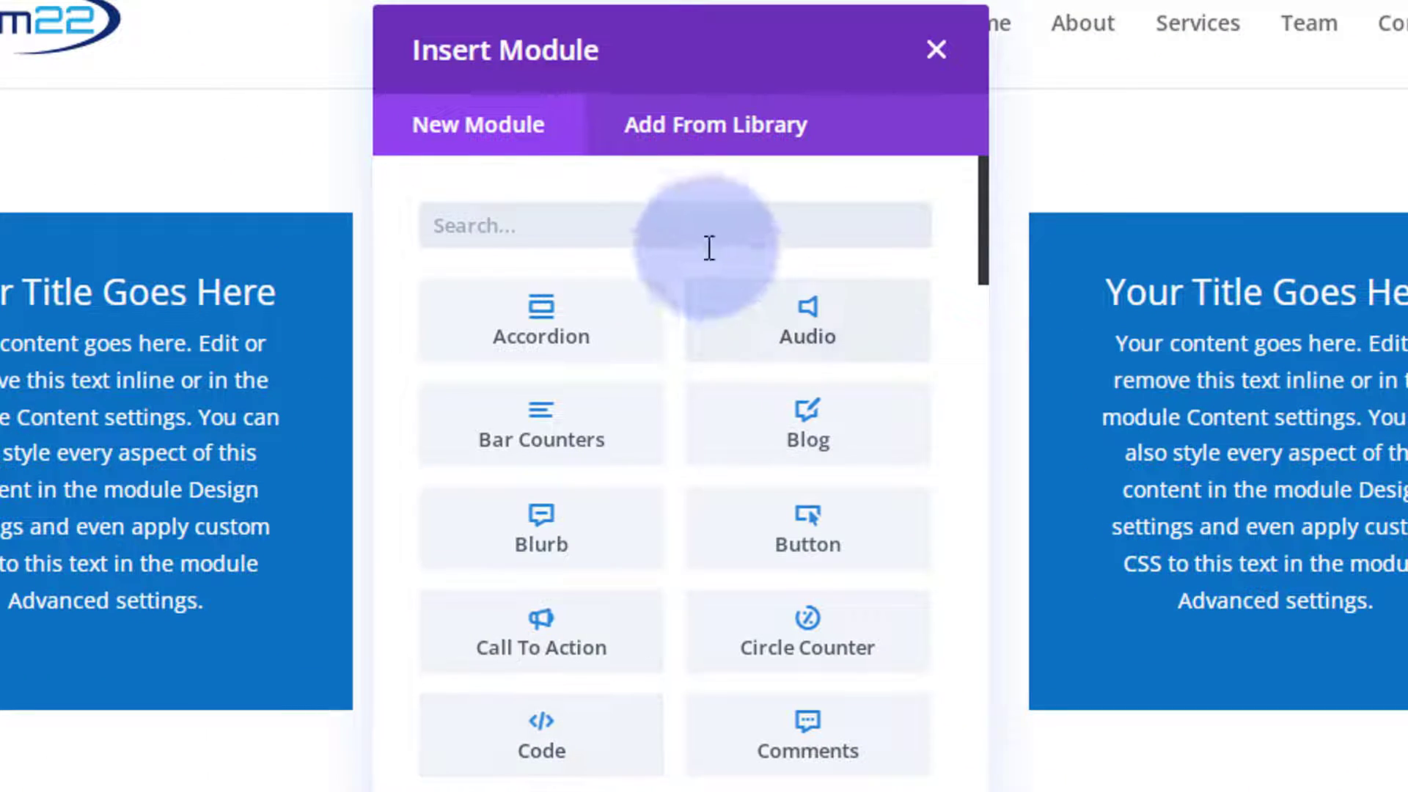
scroll(614, 379, "down", 8)
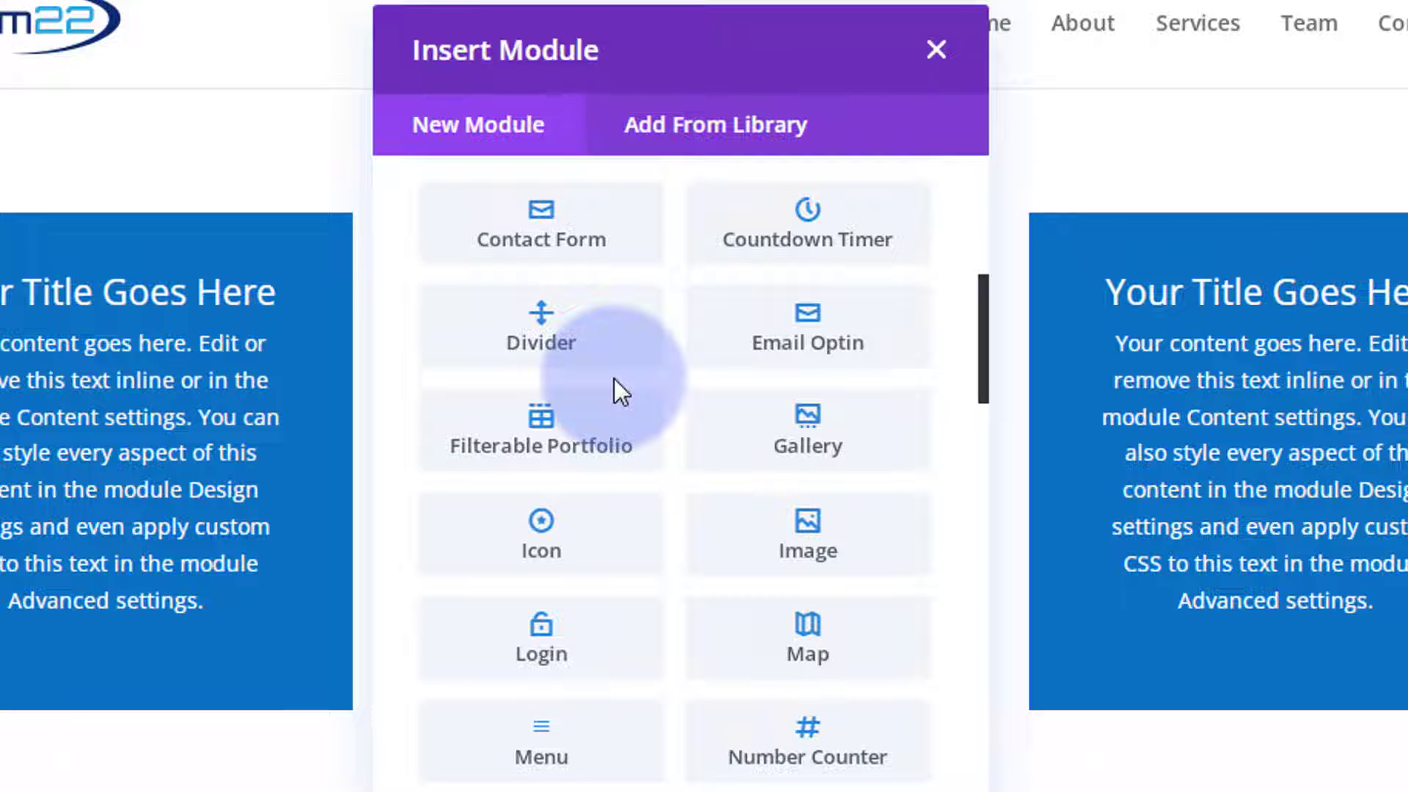
scroll(614, 379, "down", 5)
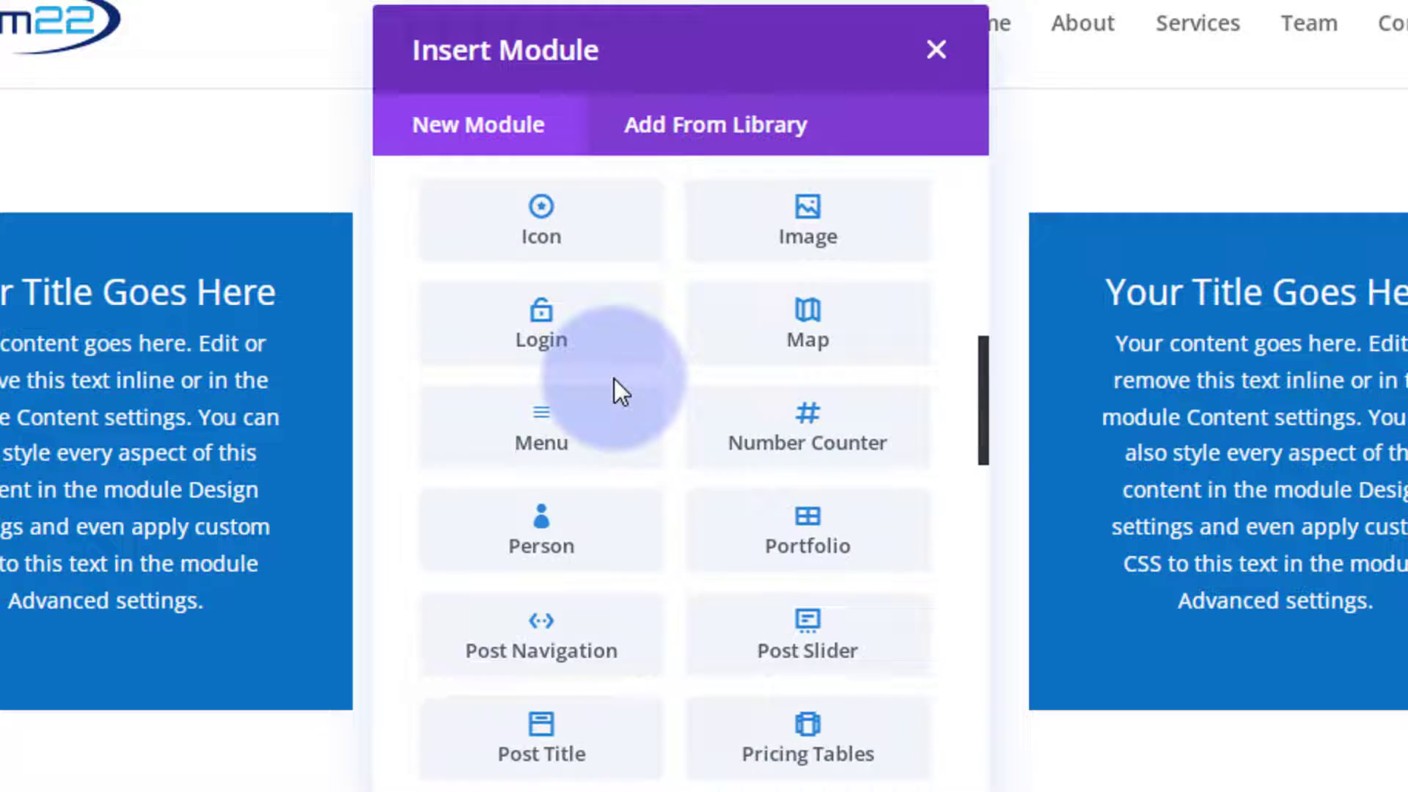
scroll(614, 378, "down", 7)
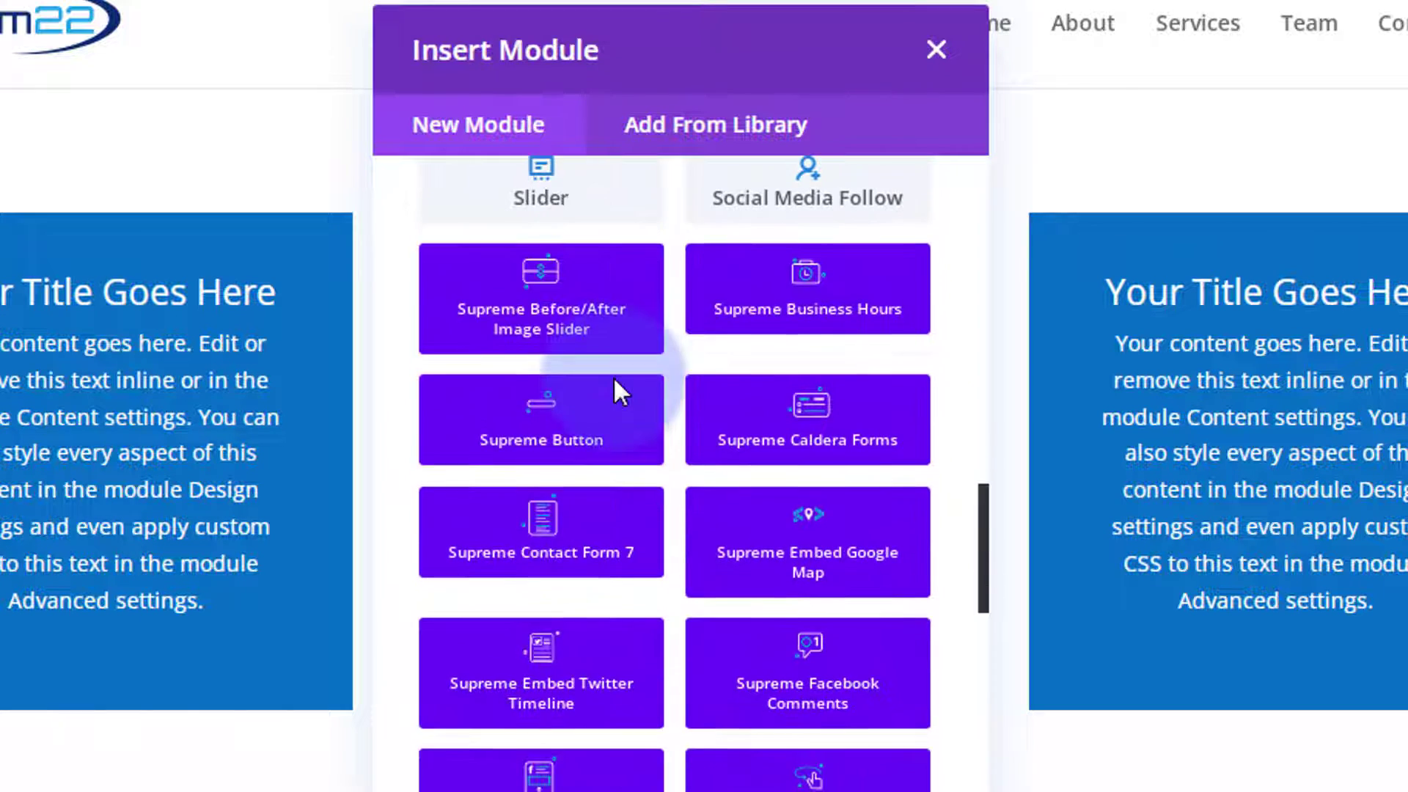
scroll(712, 517, "down", 7)
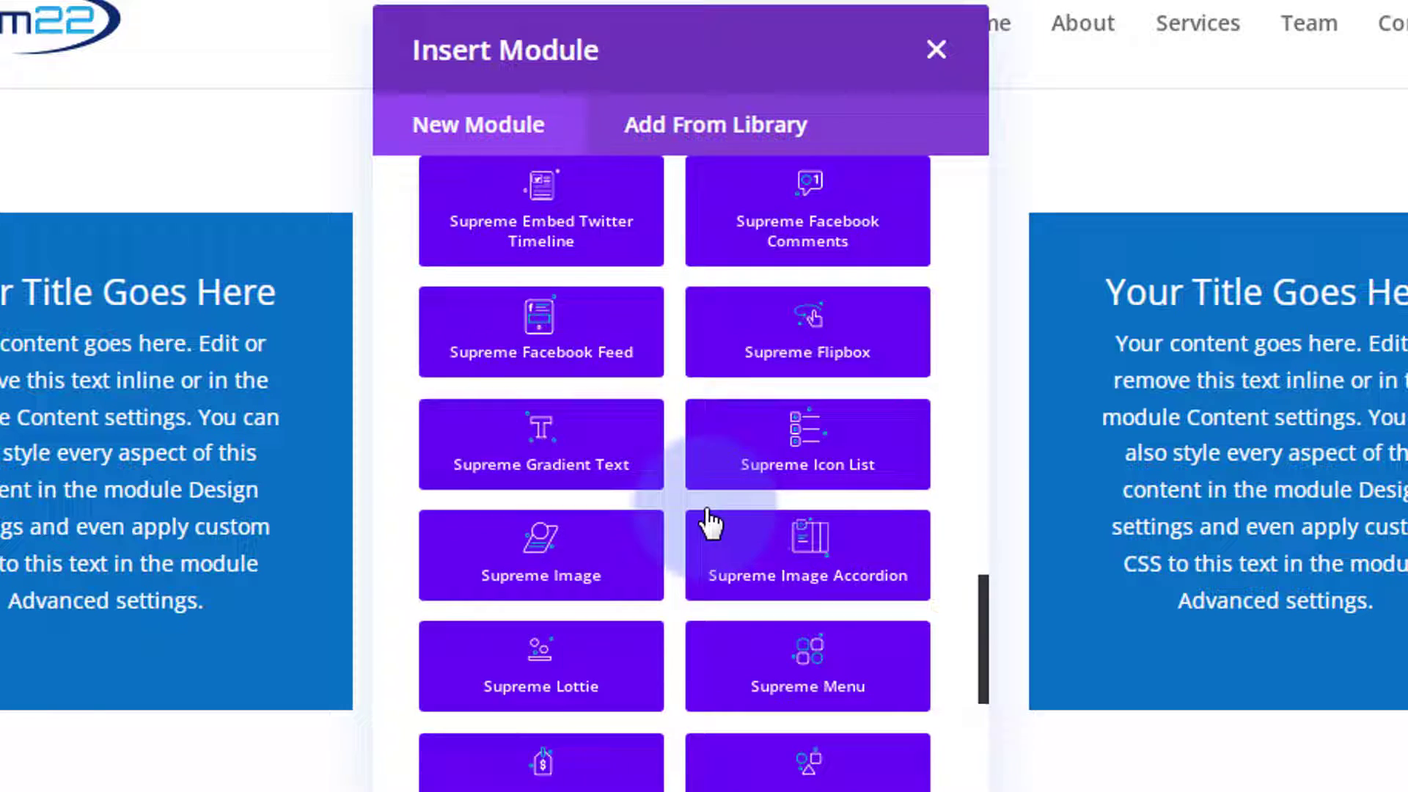
scroll(708, 522, "down", 2)
scroll(706, 524, "up", 5)
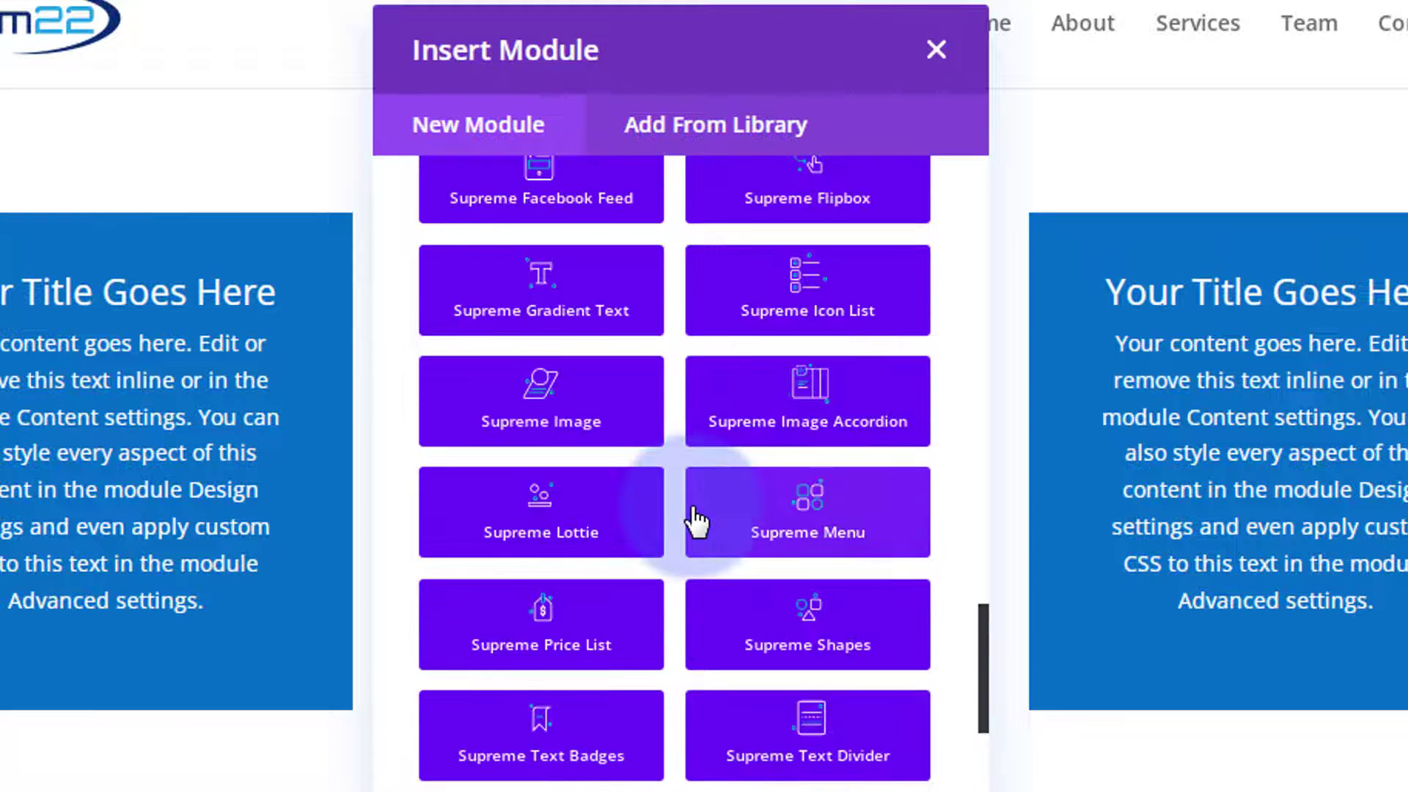
scroll(695, 519, "up", 4)
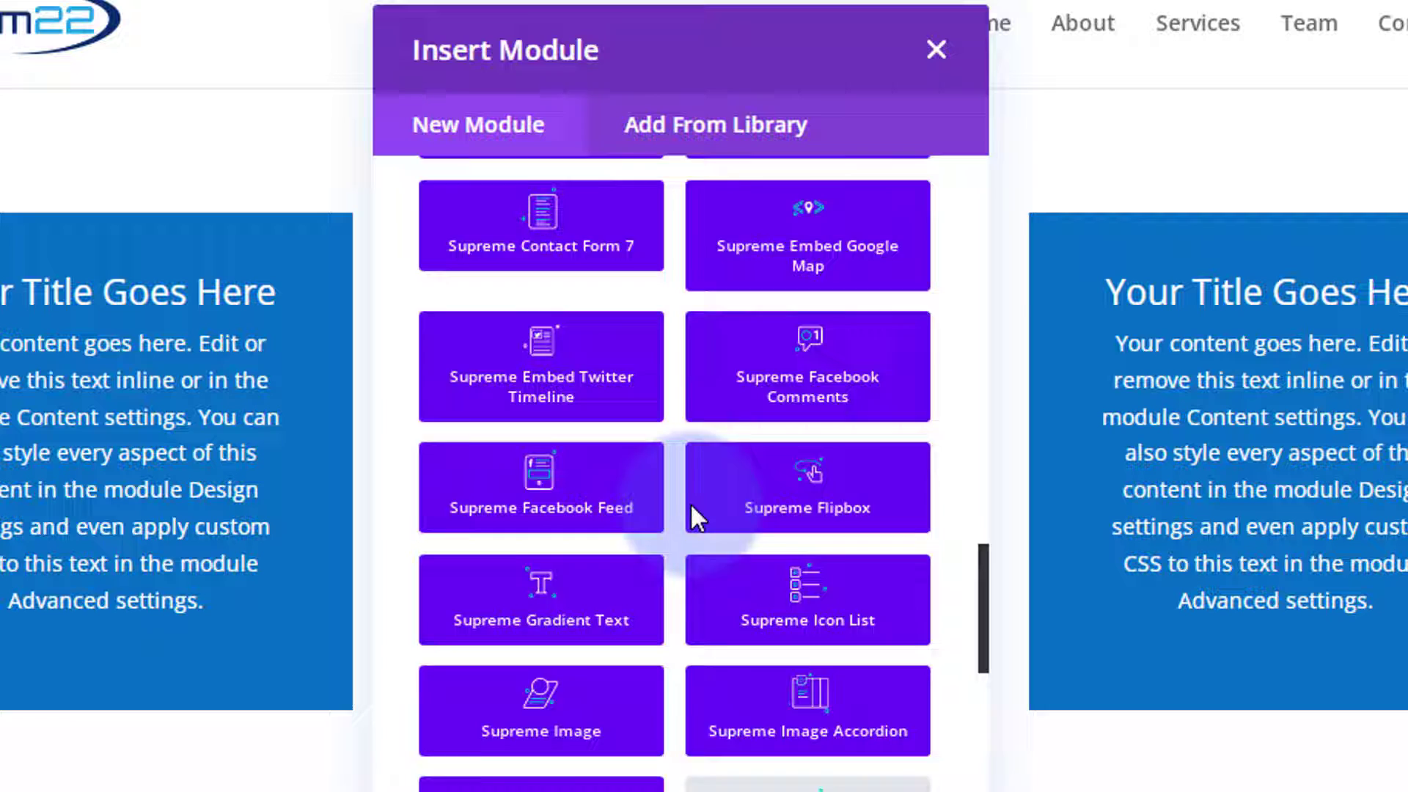
scroll(692, 513, "up", 5)
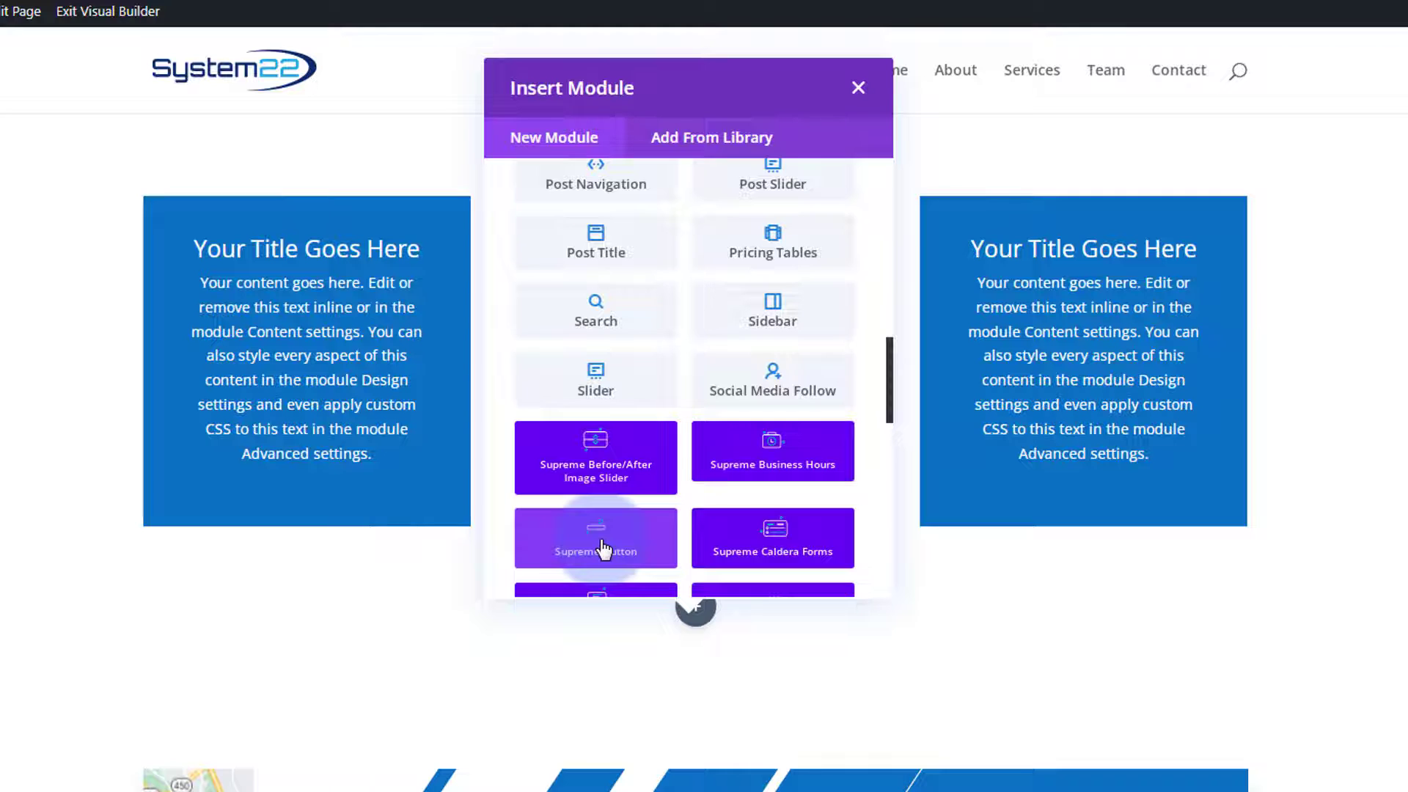
- Insert a Supreme Button and set its Button #1 Text to 'Watch Video', fixing the typo
left_click(603, 549)
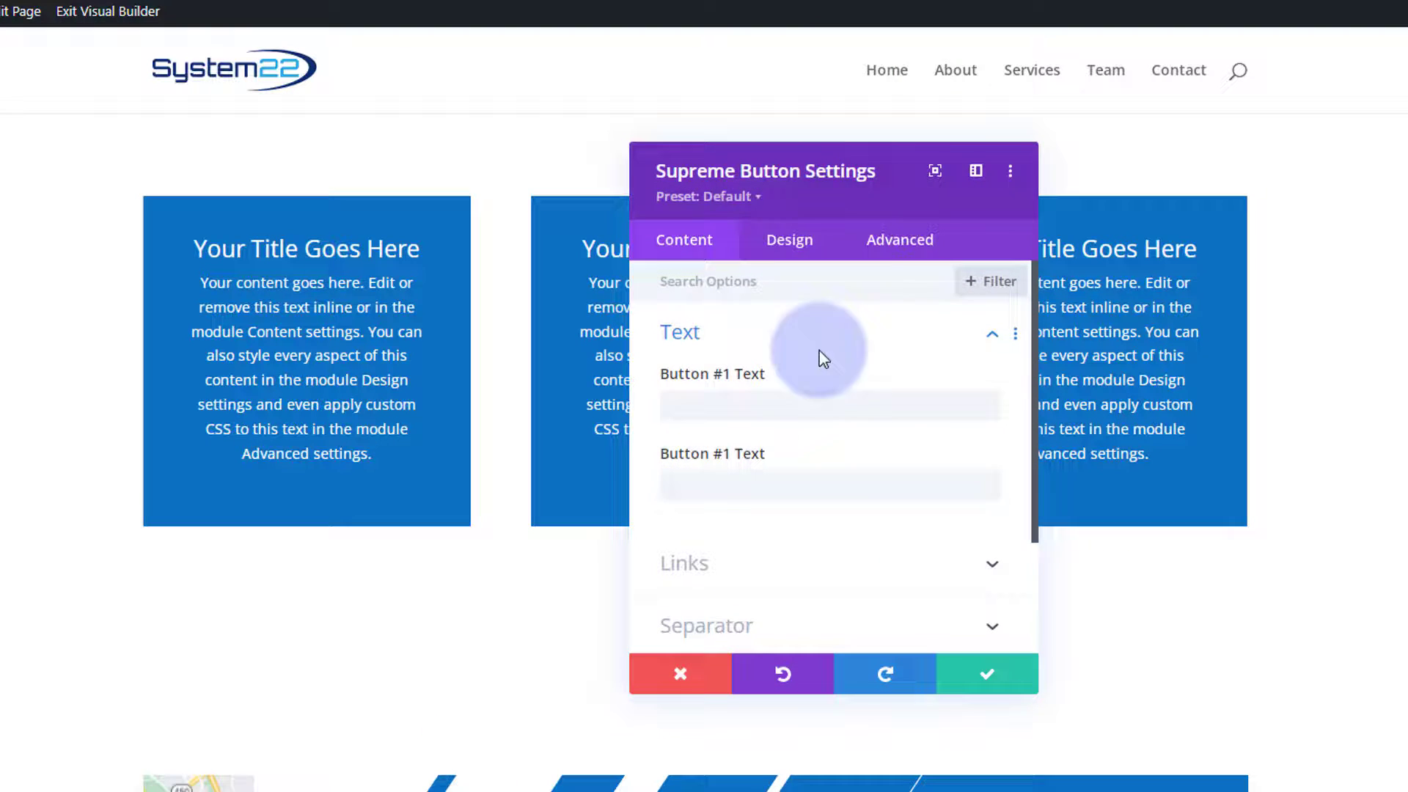
left_click_drag(872, 209, 994, 281)
left_click_drag(980, 471, 794, 440)
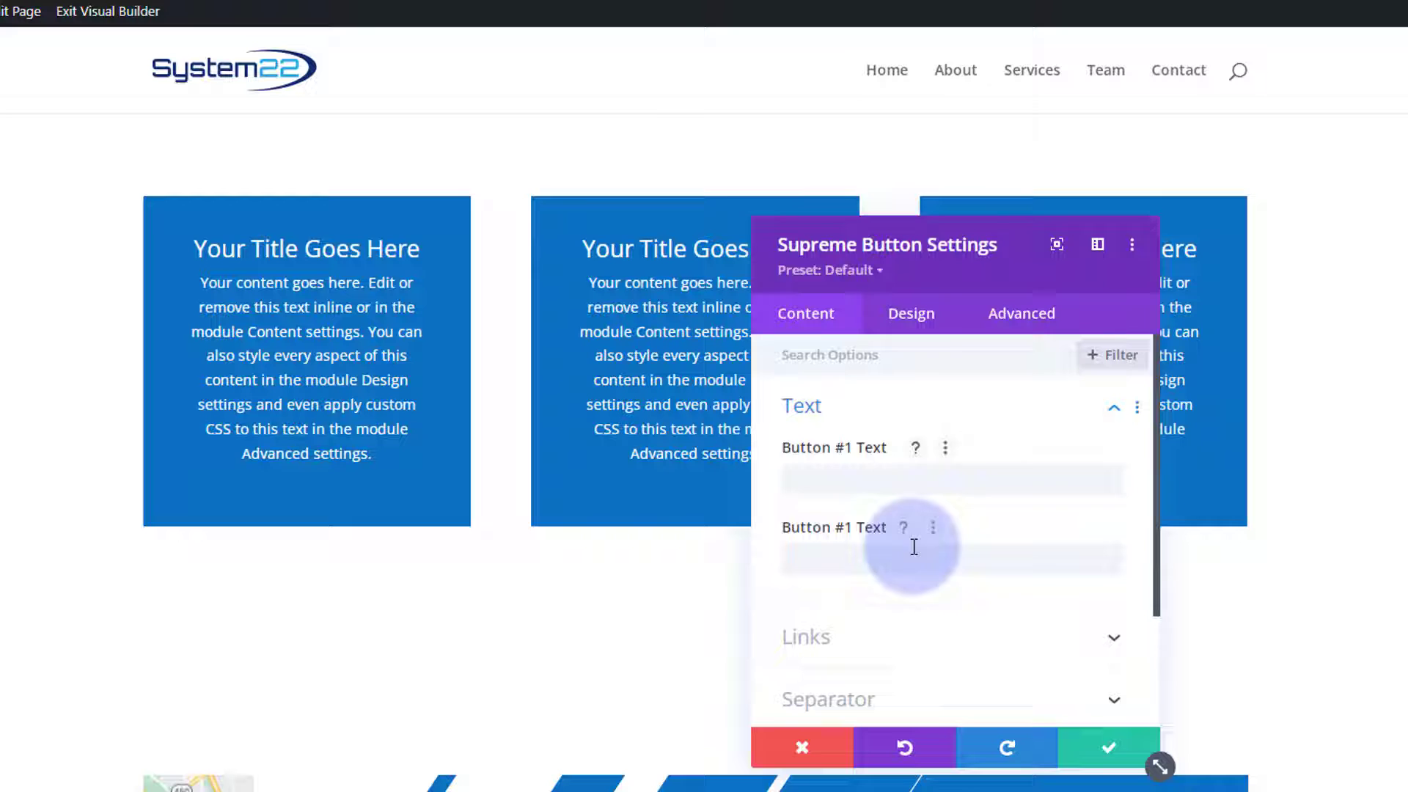
left_click(808, 480)
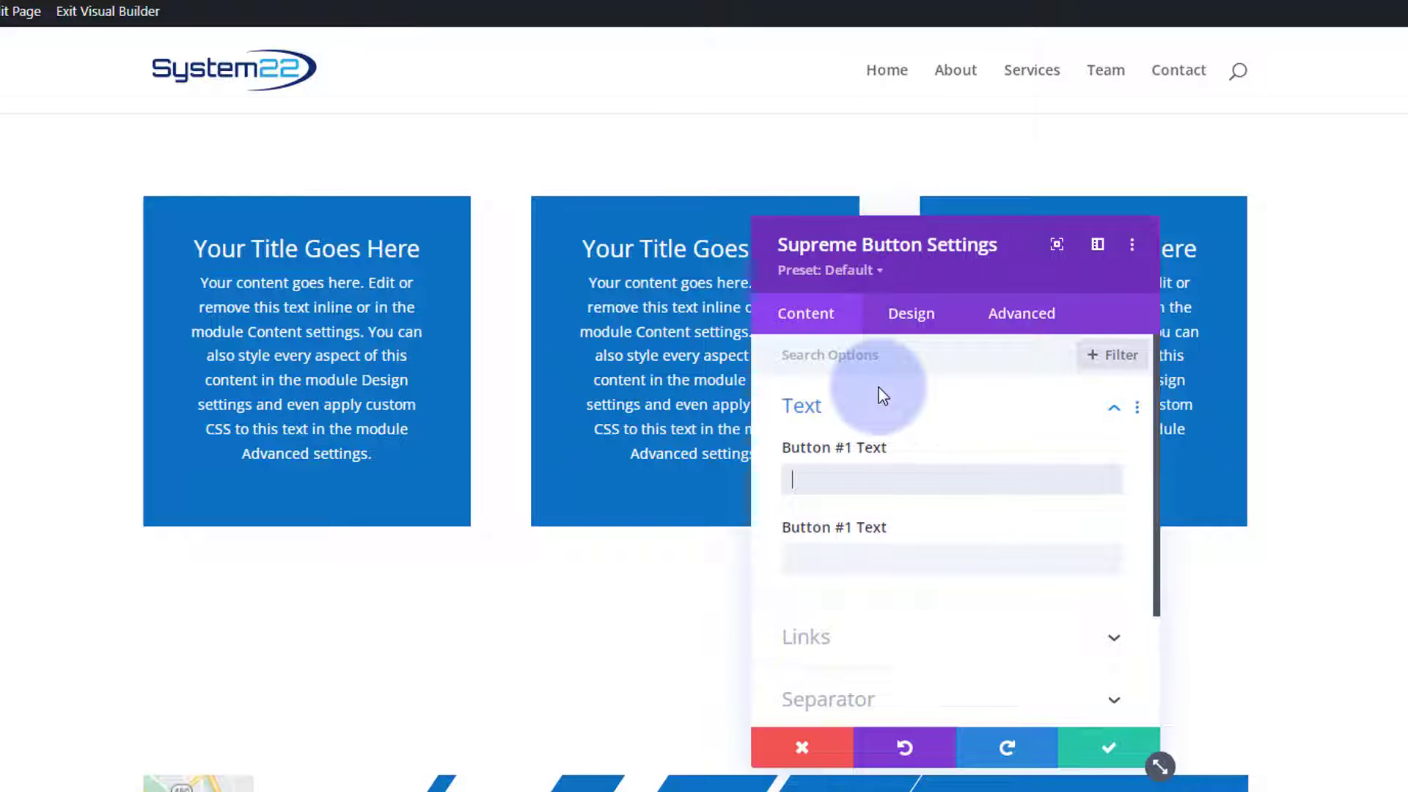
type("Waych V")
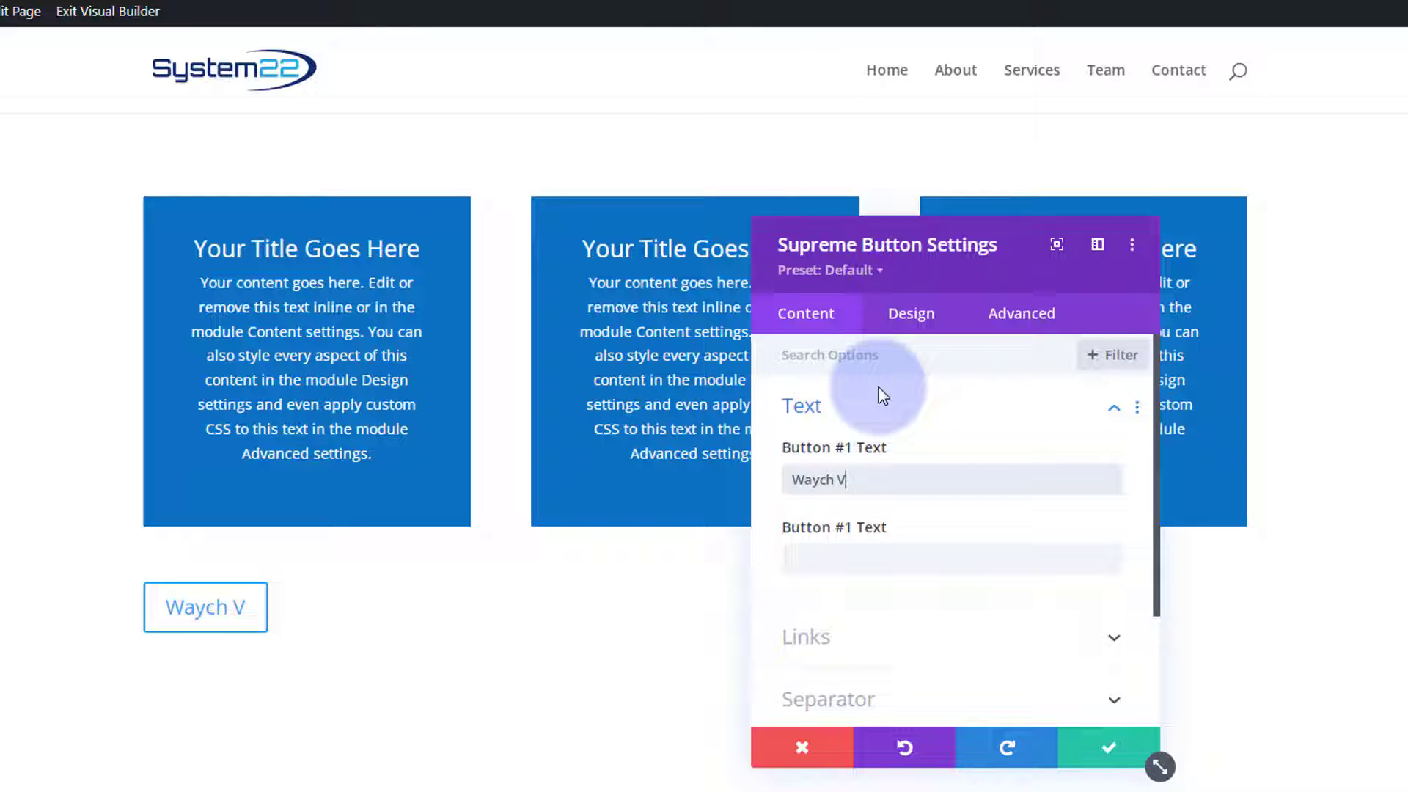
type("ideo")
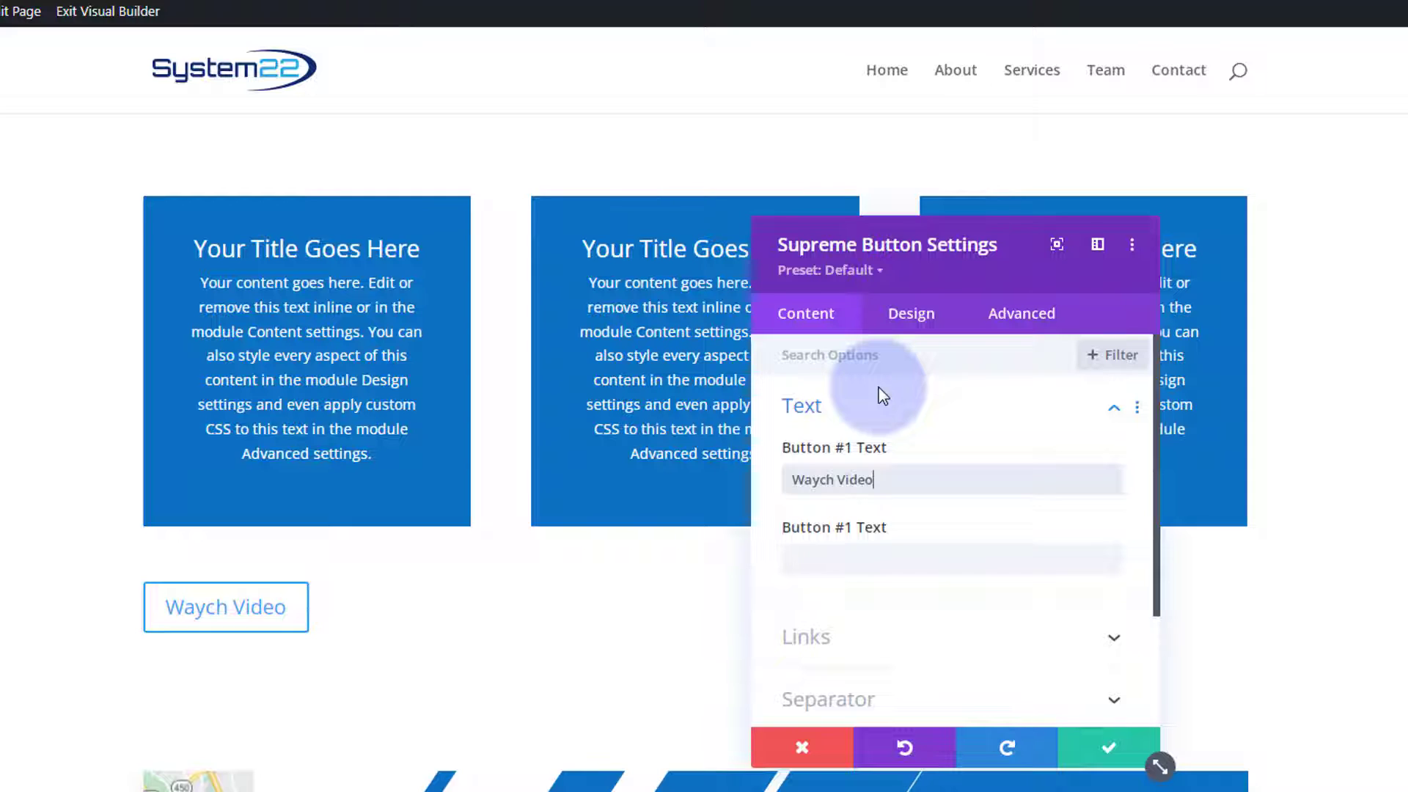
left_click(817, 481)
key("BackSpace")
type("t")
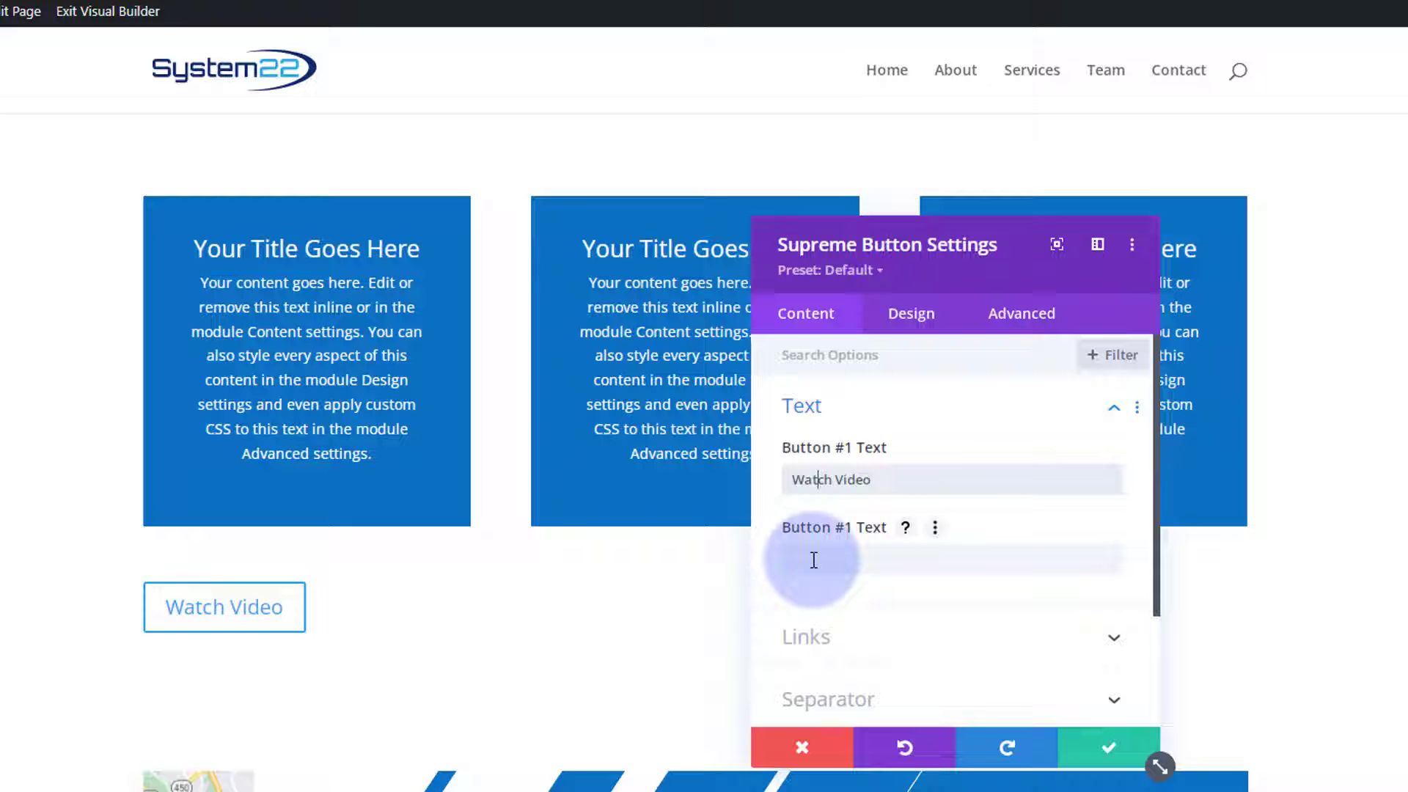
- Paste the YouTube URL into Button #1 URL and set Open as Video Lightbox to YES
scroll(966, 438, "down", 2)
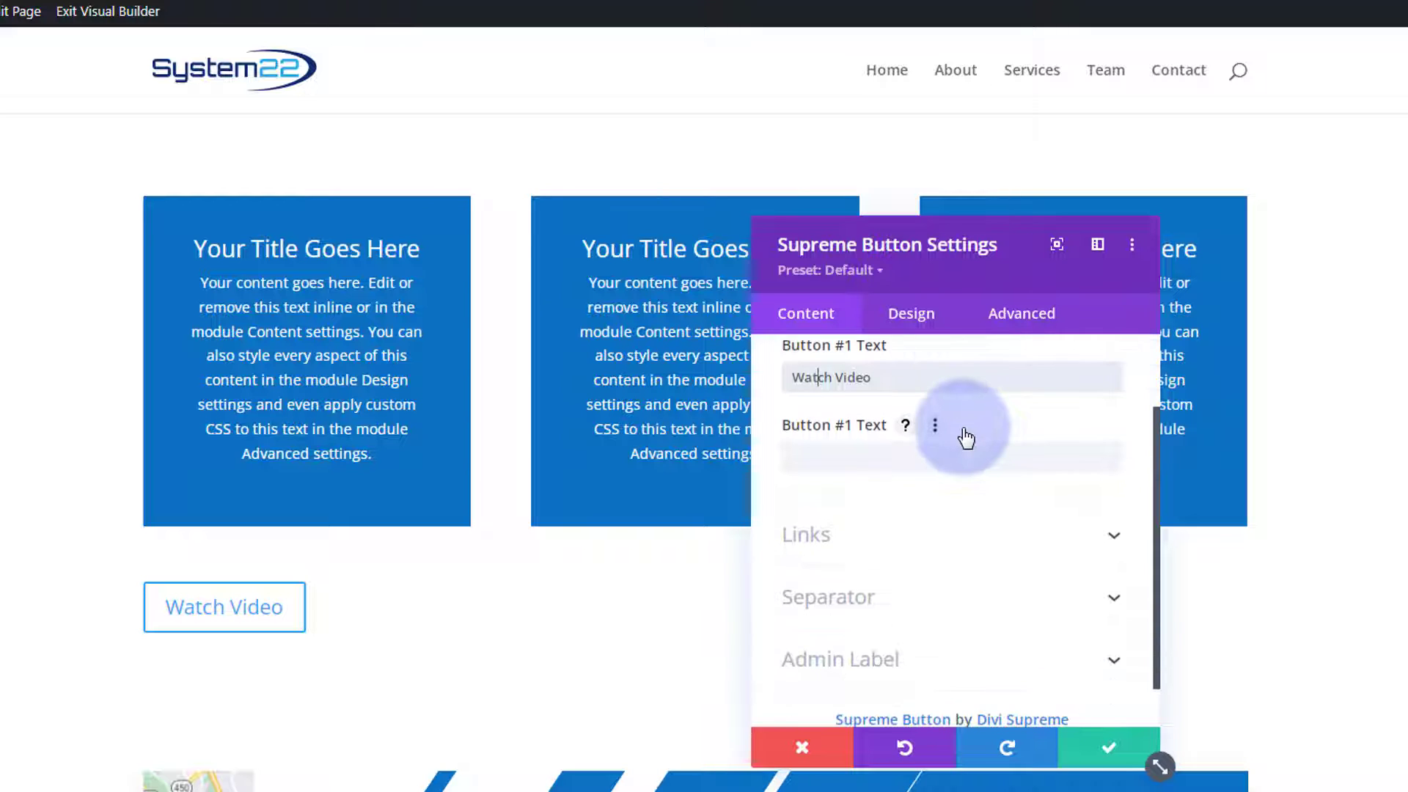
scroll(963, 429, "down", 1)
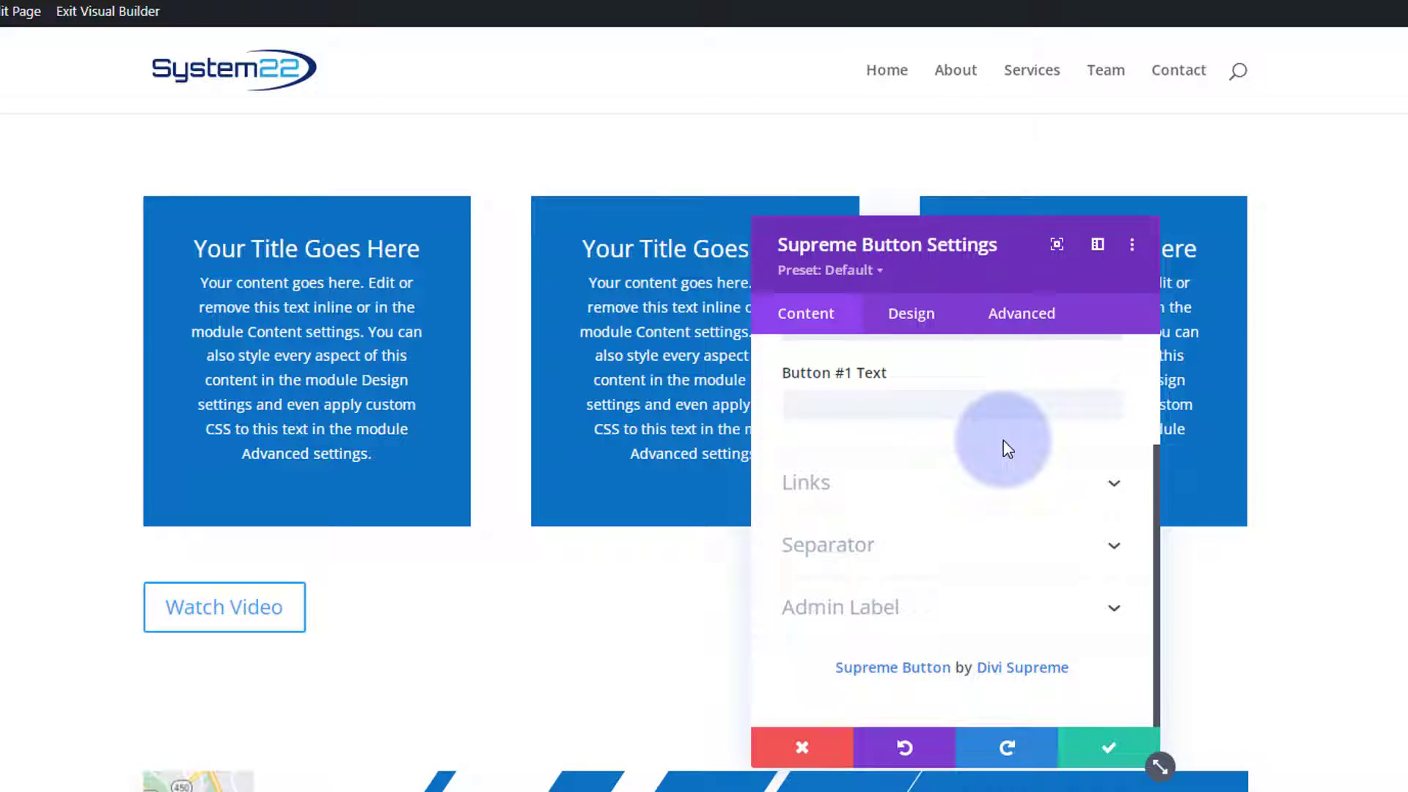
left_click(939, 512)
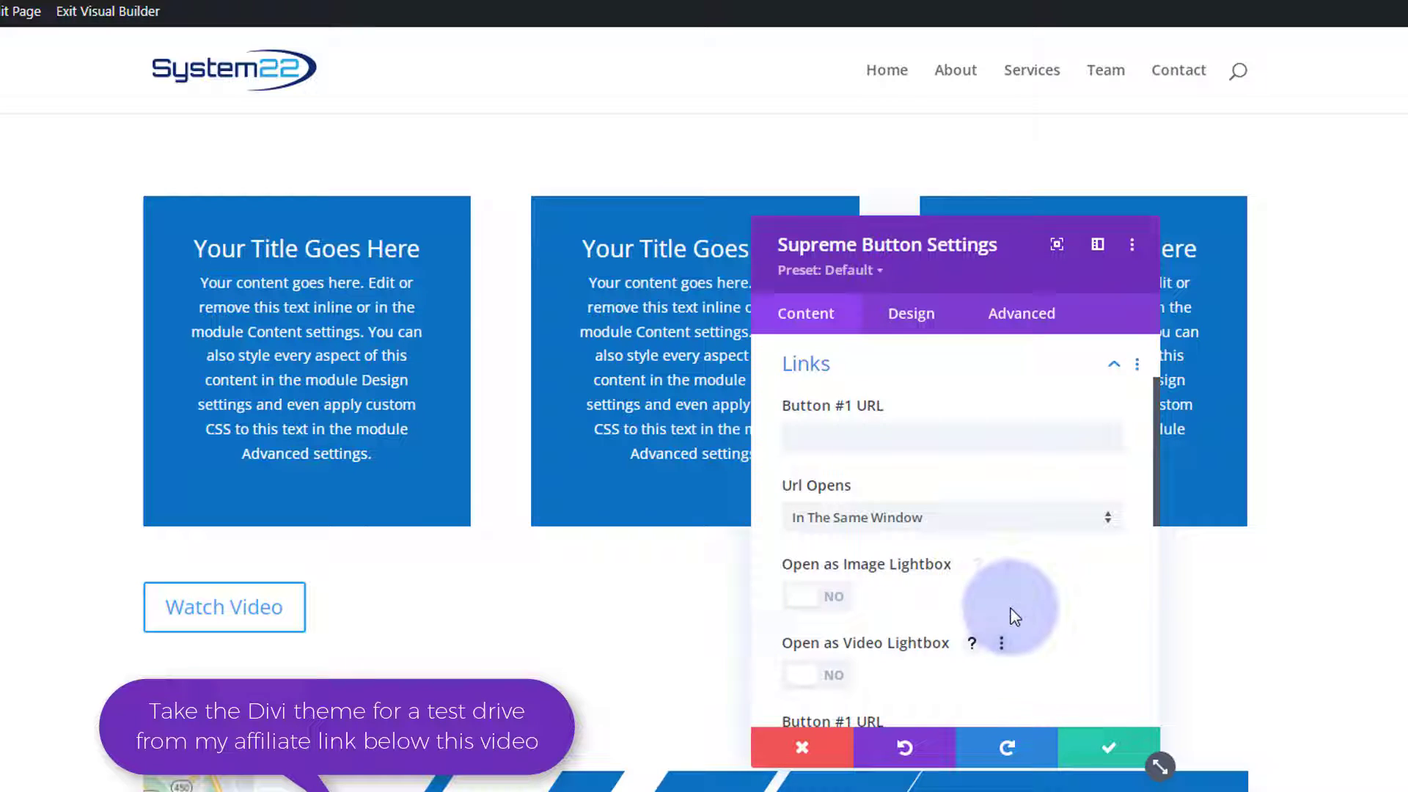
scroll(1015, 613, "down", 3)
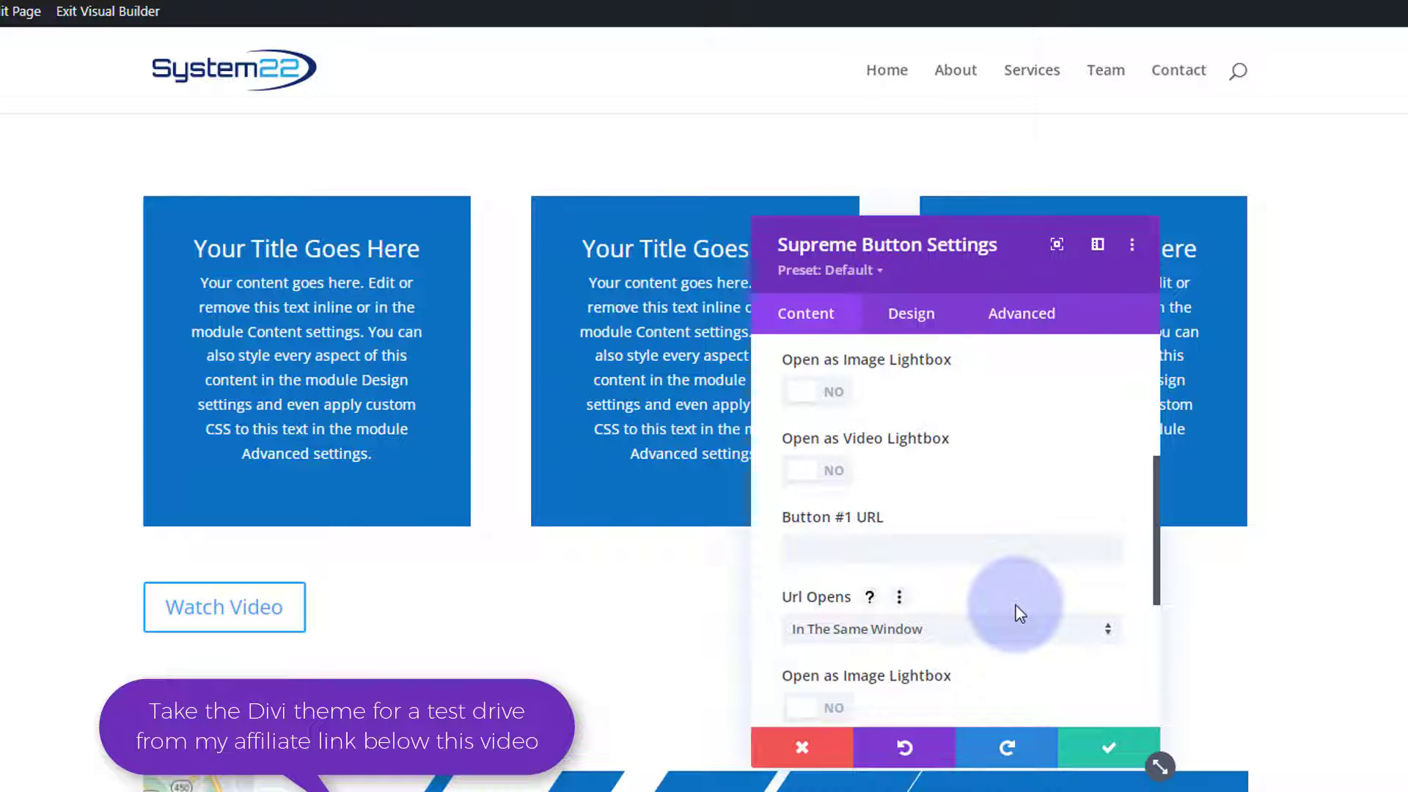
scroll(934, 628, "up", 5)
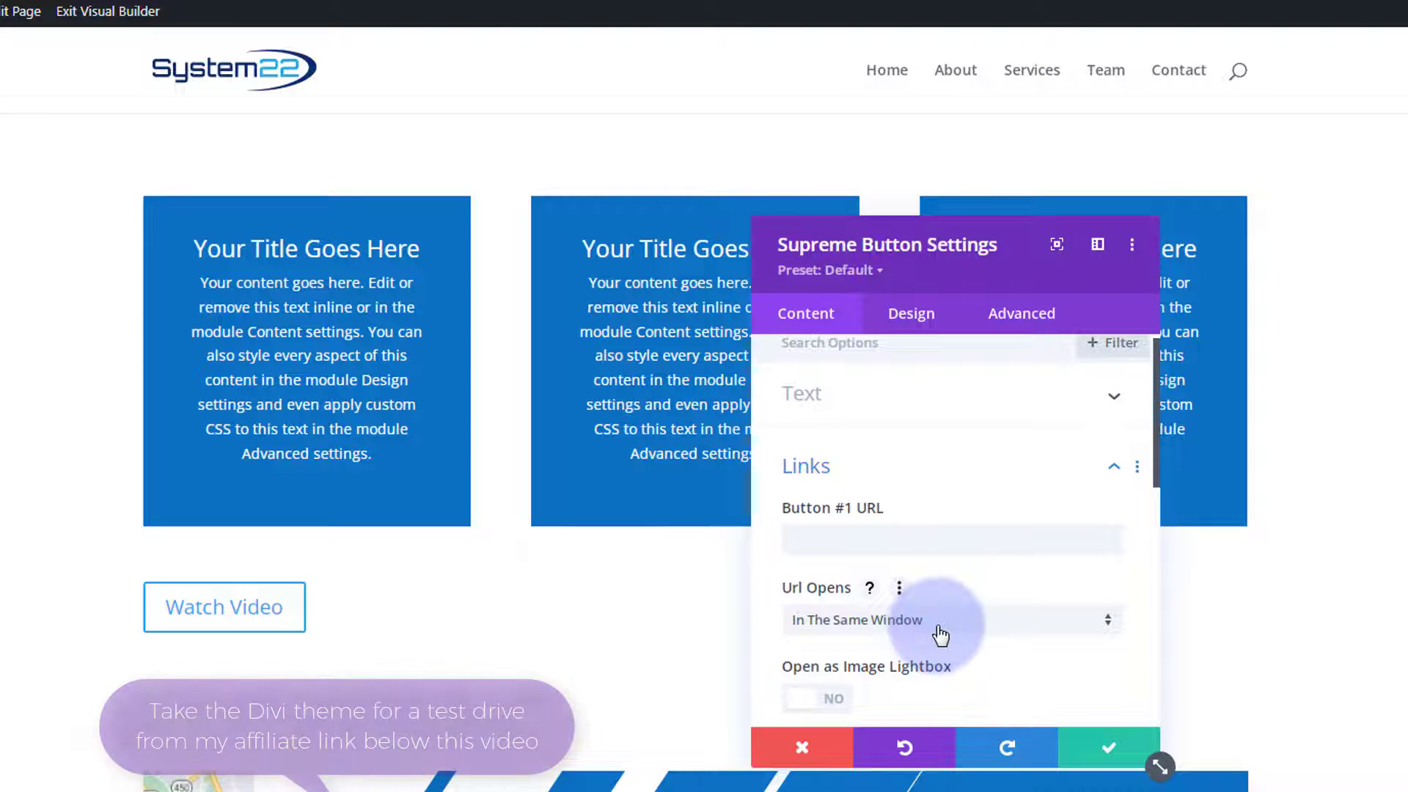
scroll(939, 636, "down", 2)
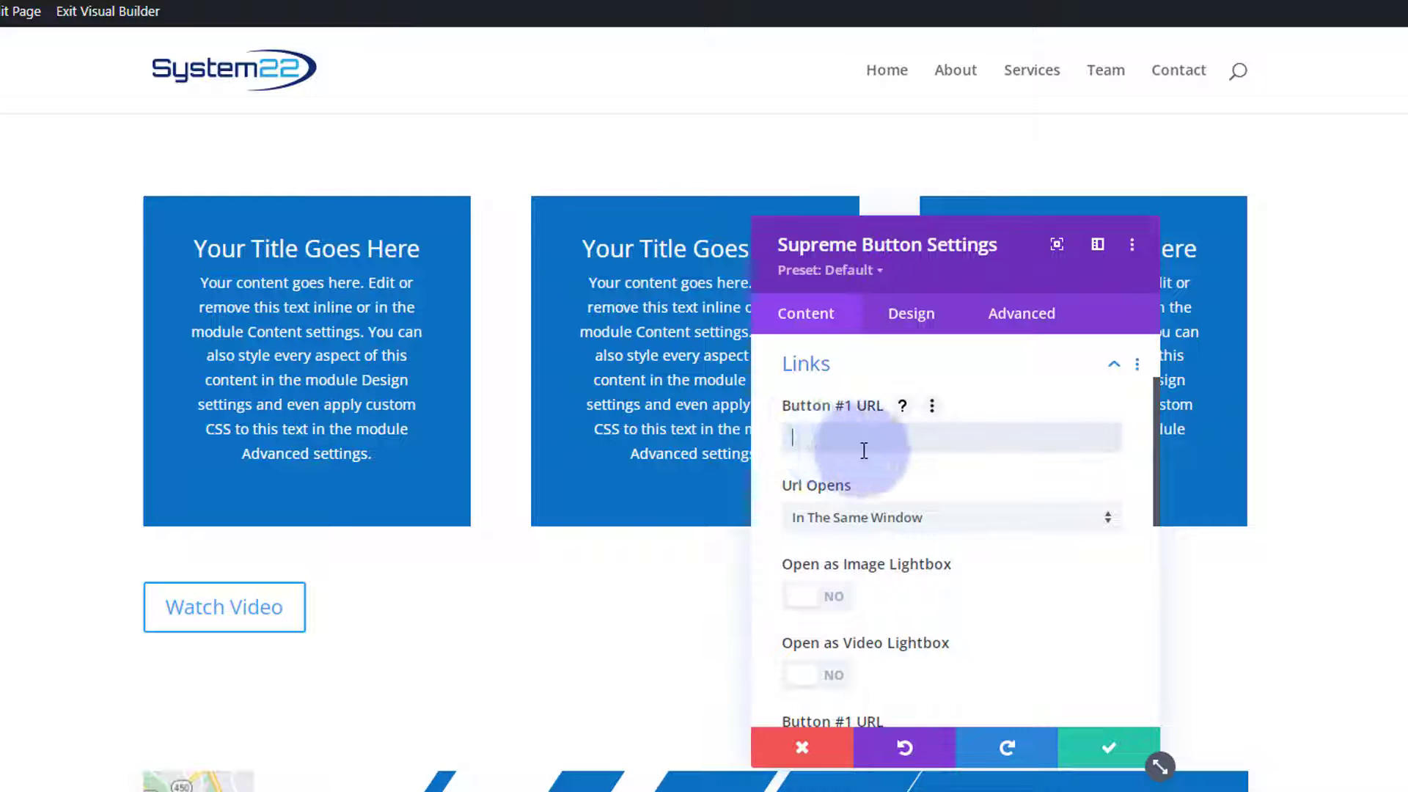
left_click(789, 440)
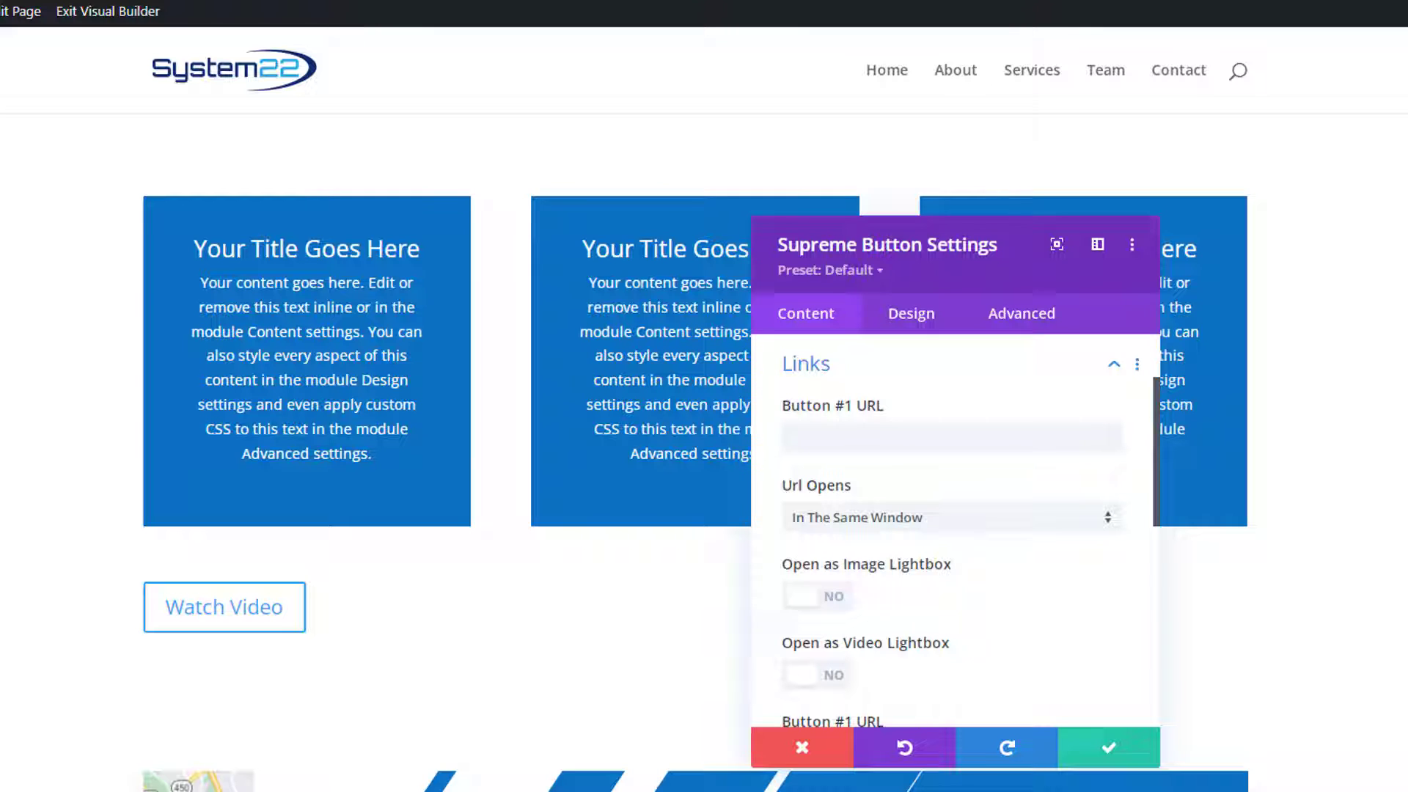
left_click(800, 436)
type("https://youtu.be/FkJJhN6VfE8")
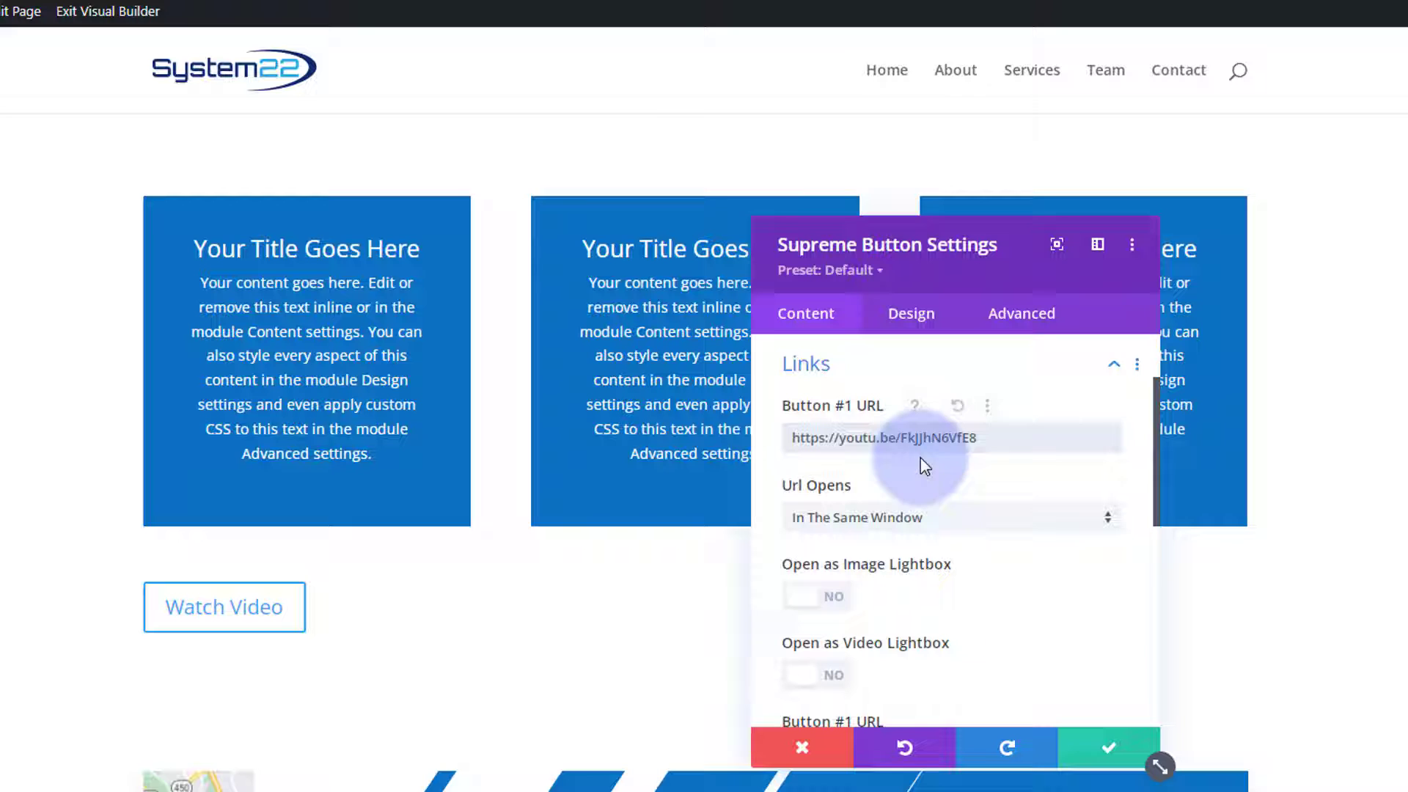
scroll(961, 462, "down", 1)
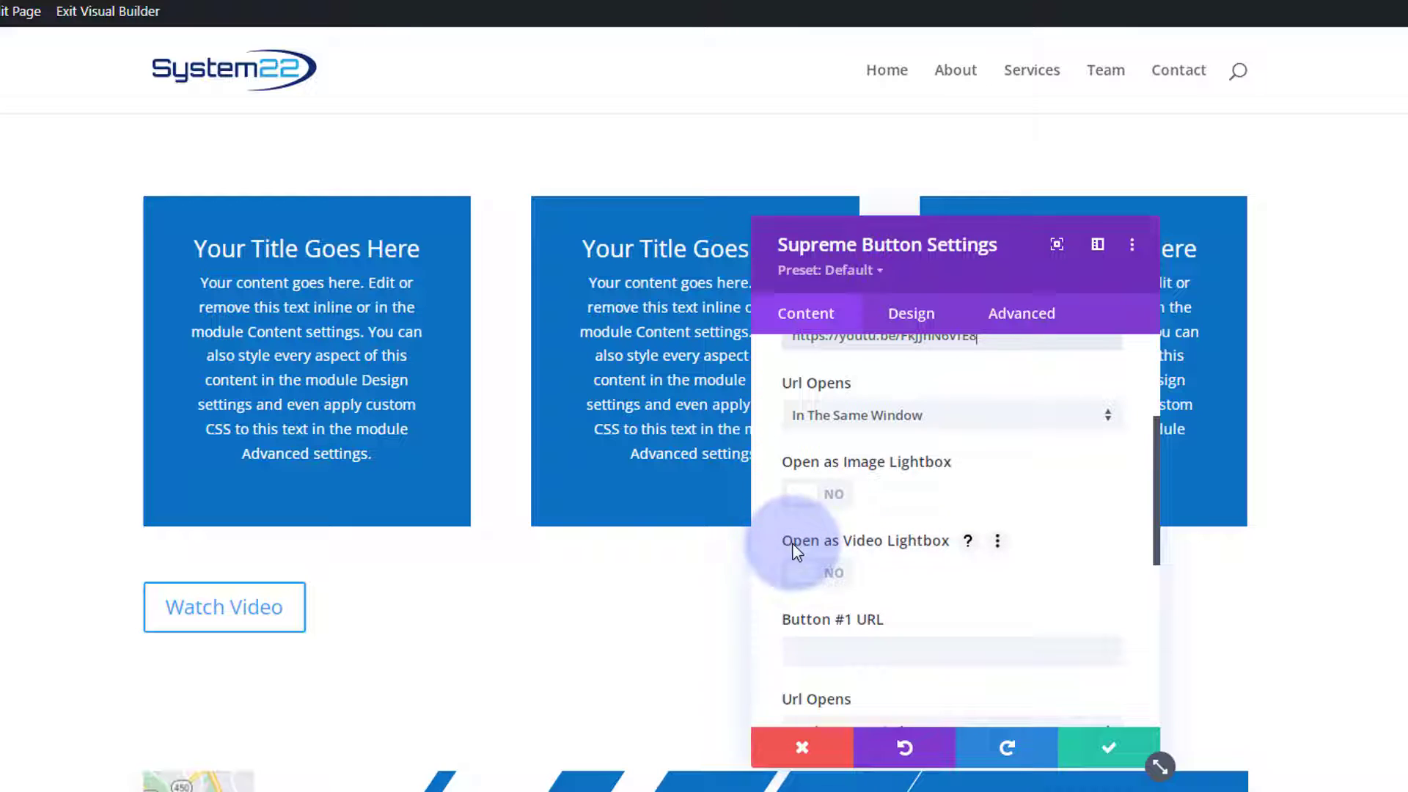
left_click(836, 579)
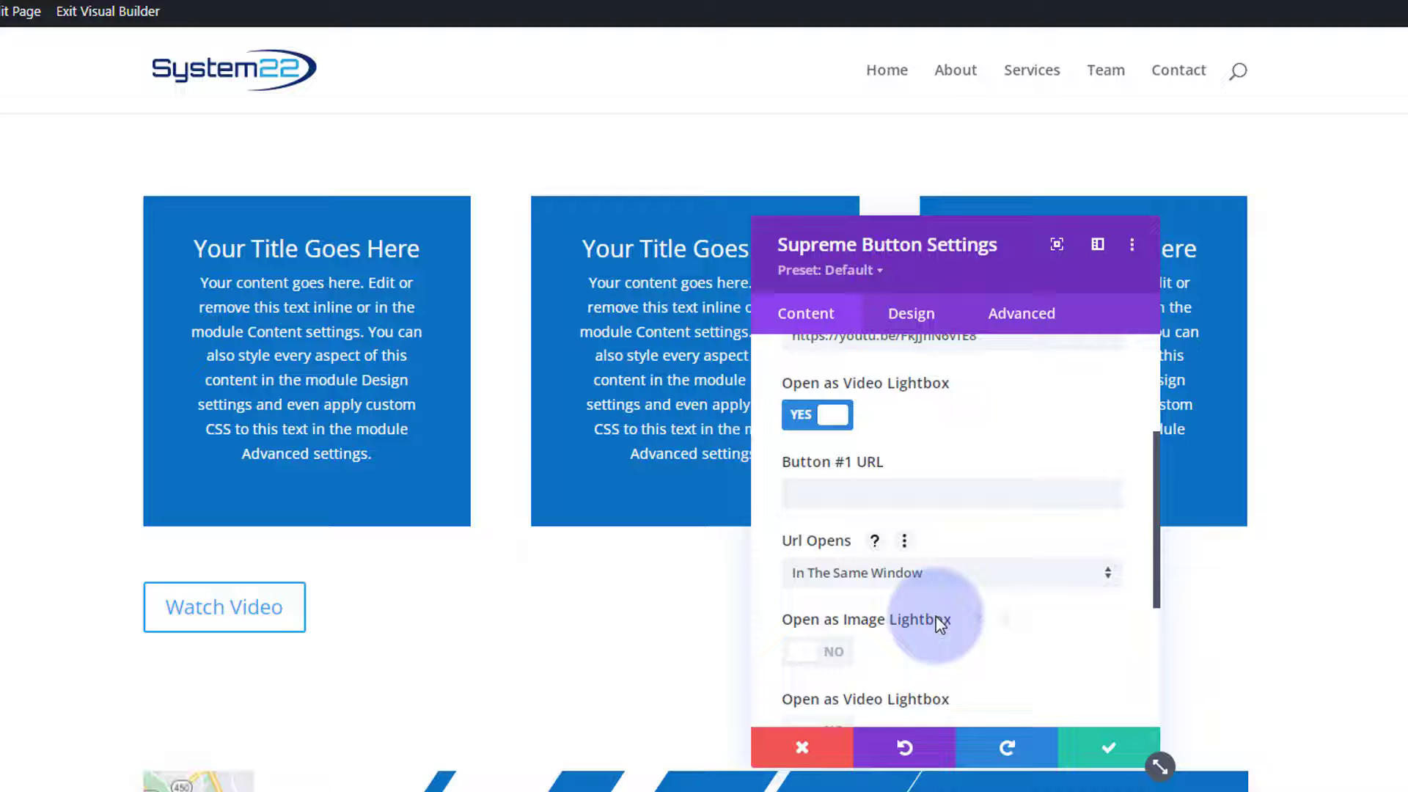
- Clear the separator text so only the Watch Video button shows
scroll(937, 623, "down", 4)
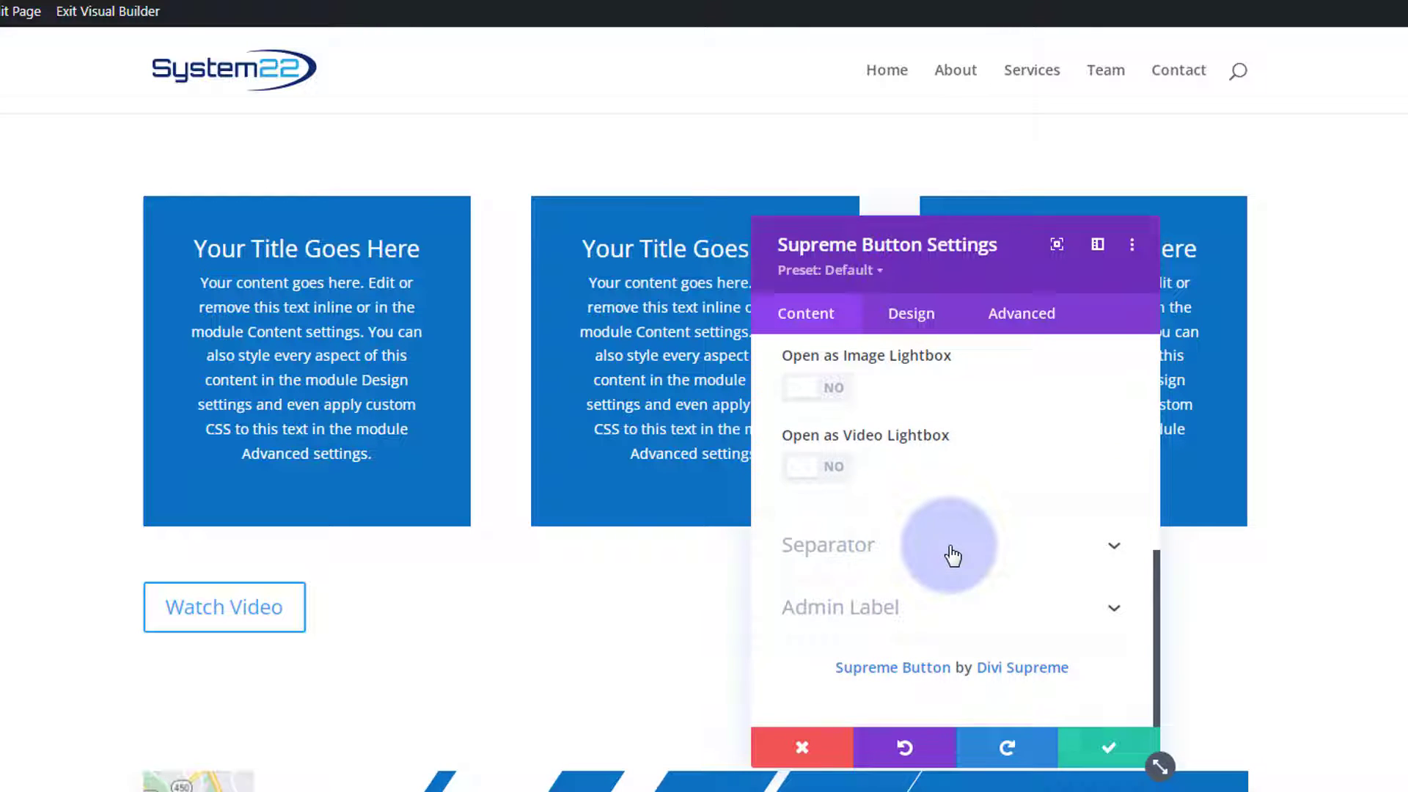
left_click(952, 556)
left_click(795, 433)
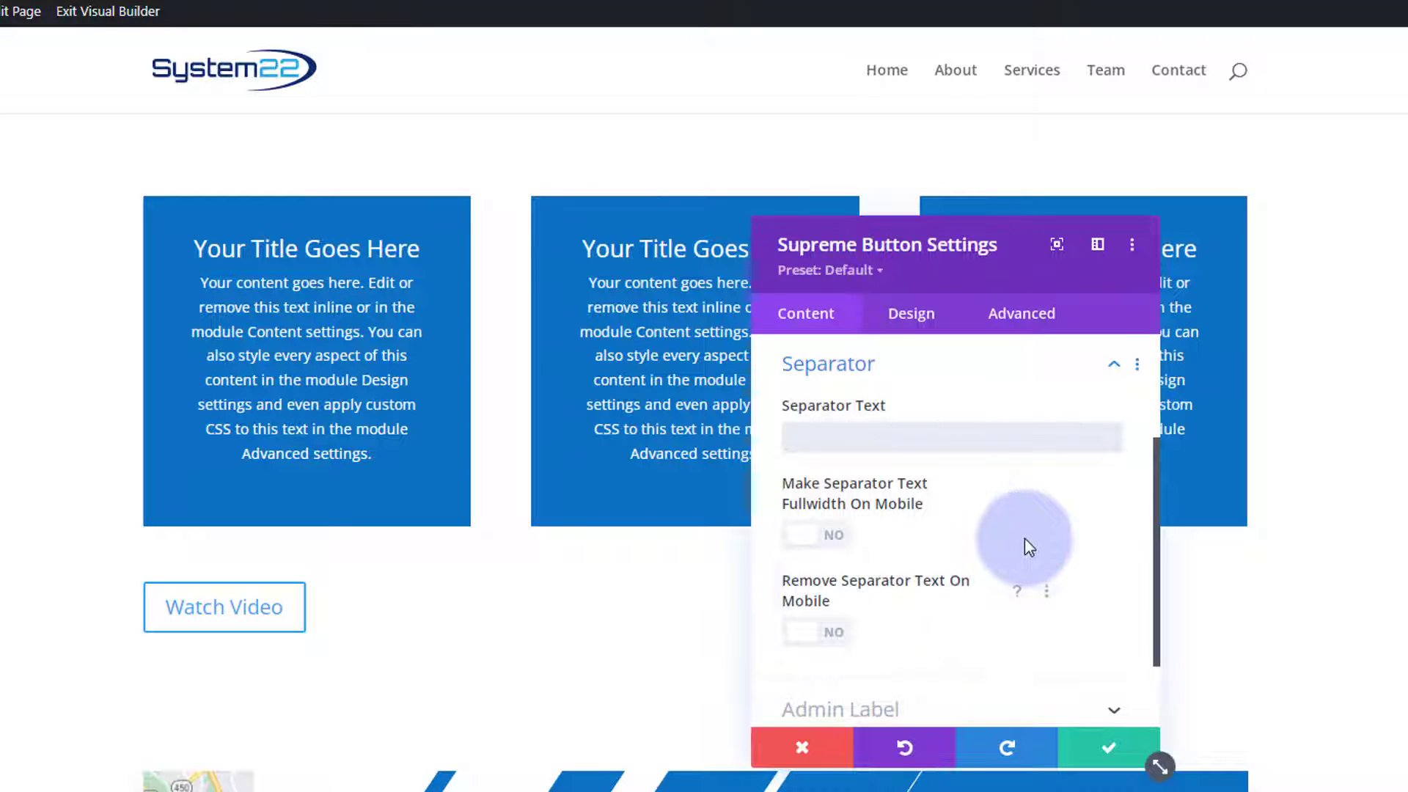
scroll(1025, 540, "down", 1)
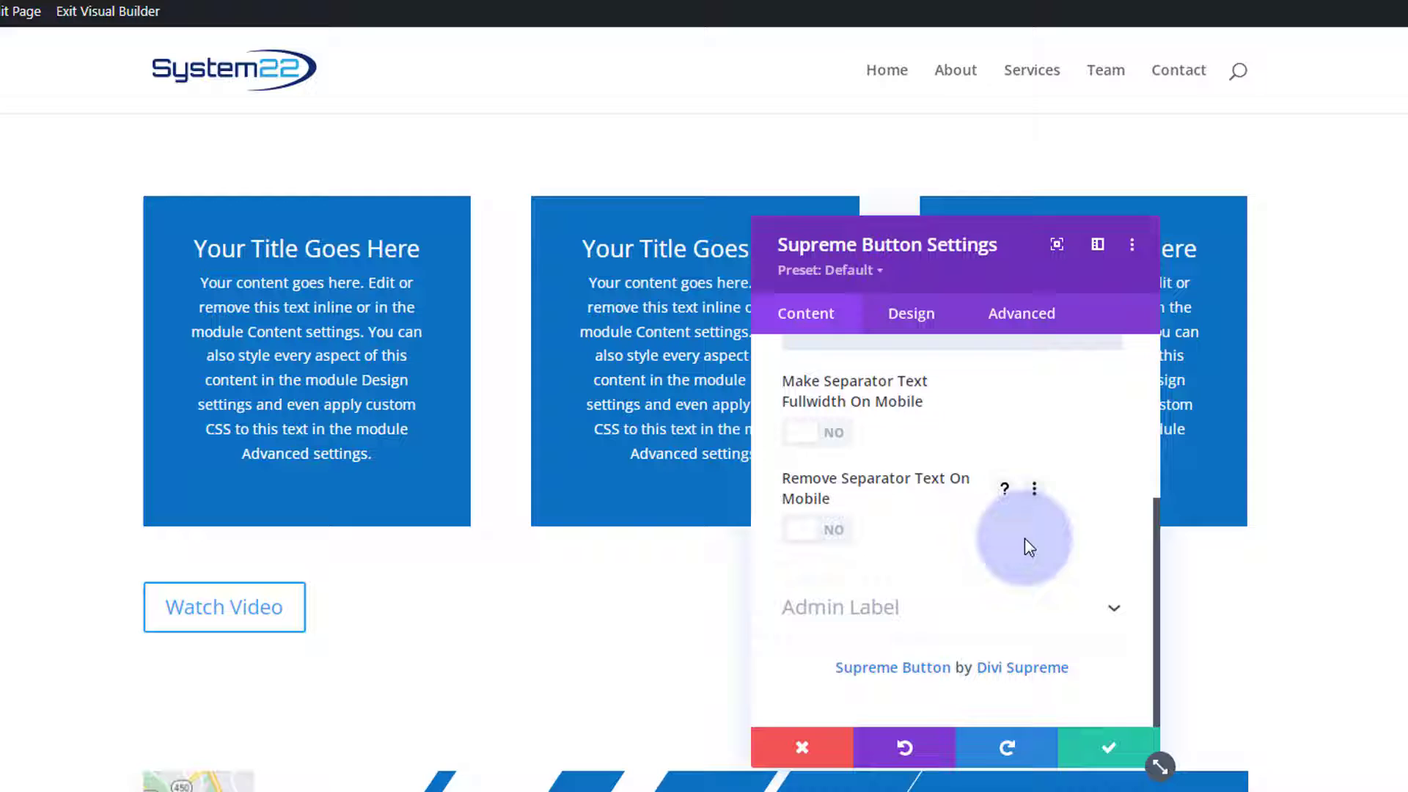
scroll(1014, 561, "up", 3)
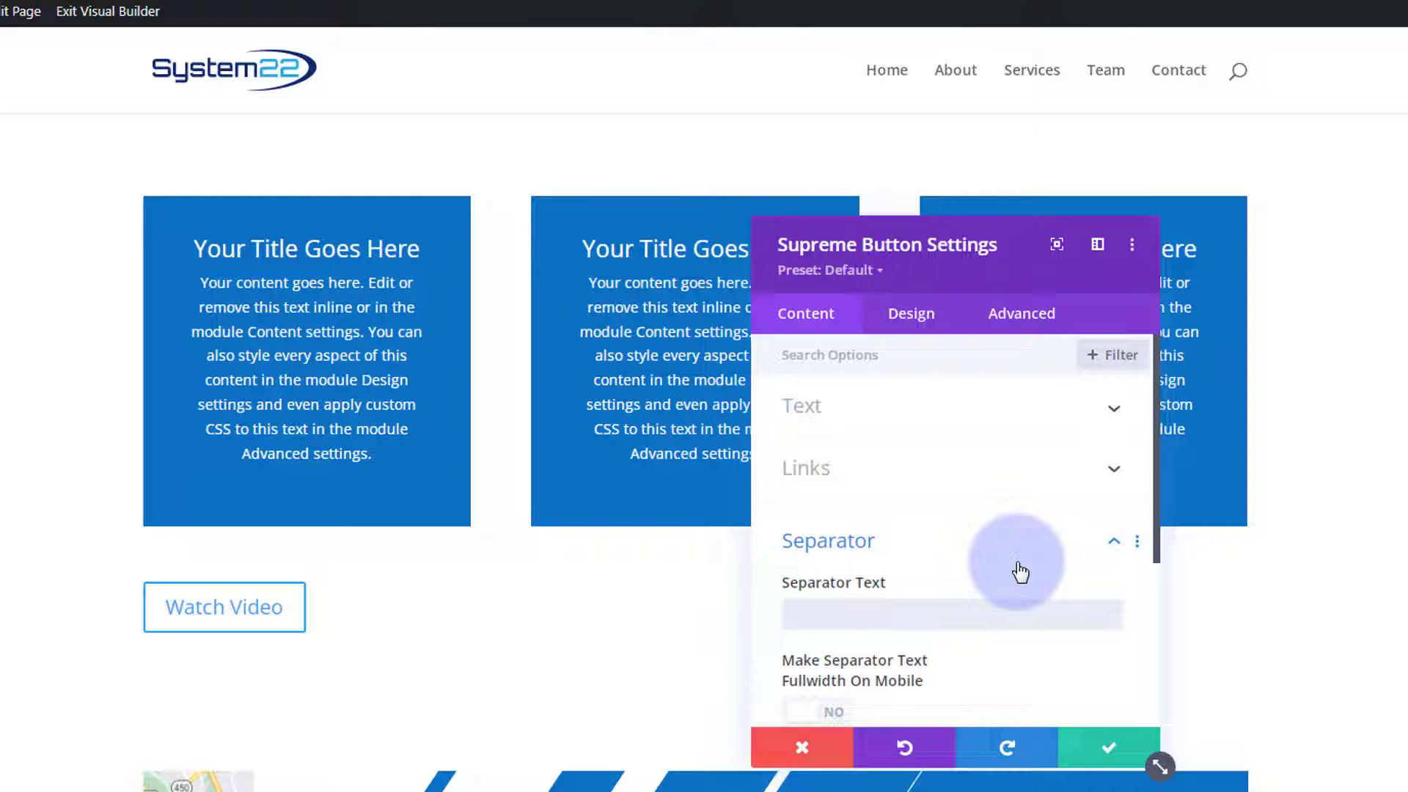
- On the Design tab, enable custom styles for Button One and make its text white
left_click(918, 323)
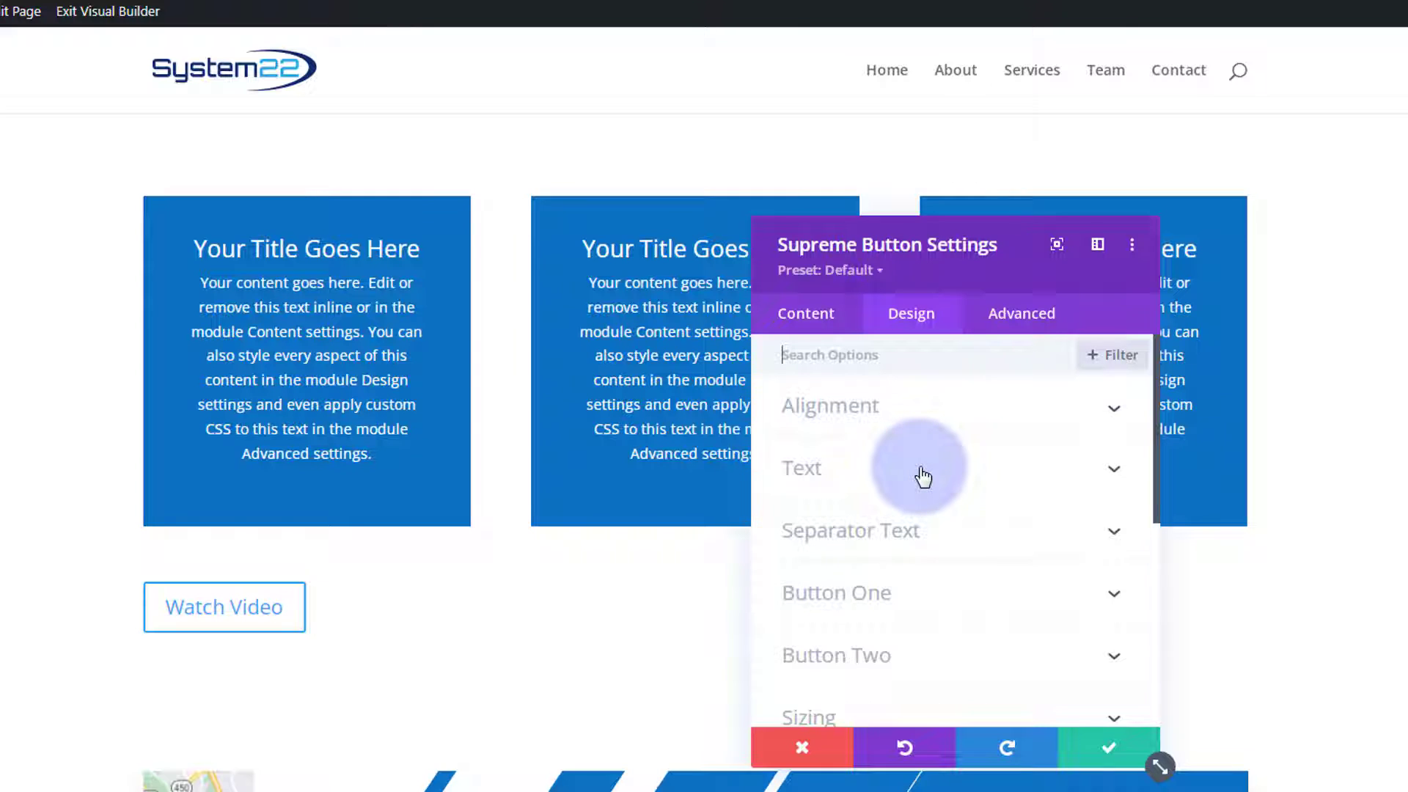
scroll(926, 465, "down", 2)
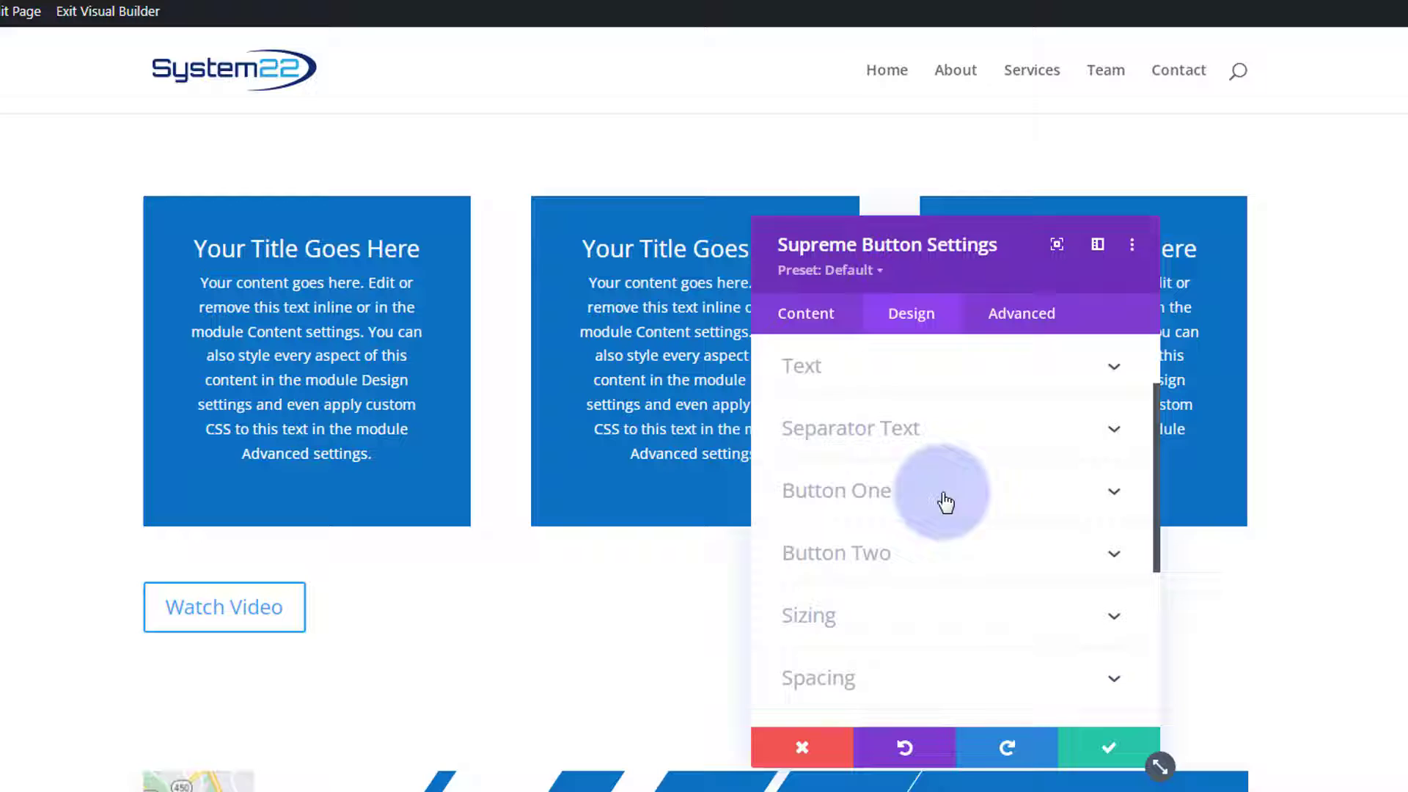
left_click(985, 501)
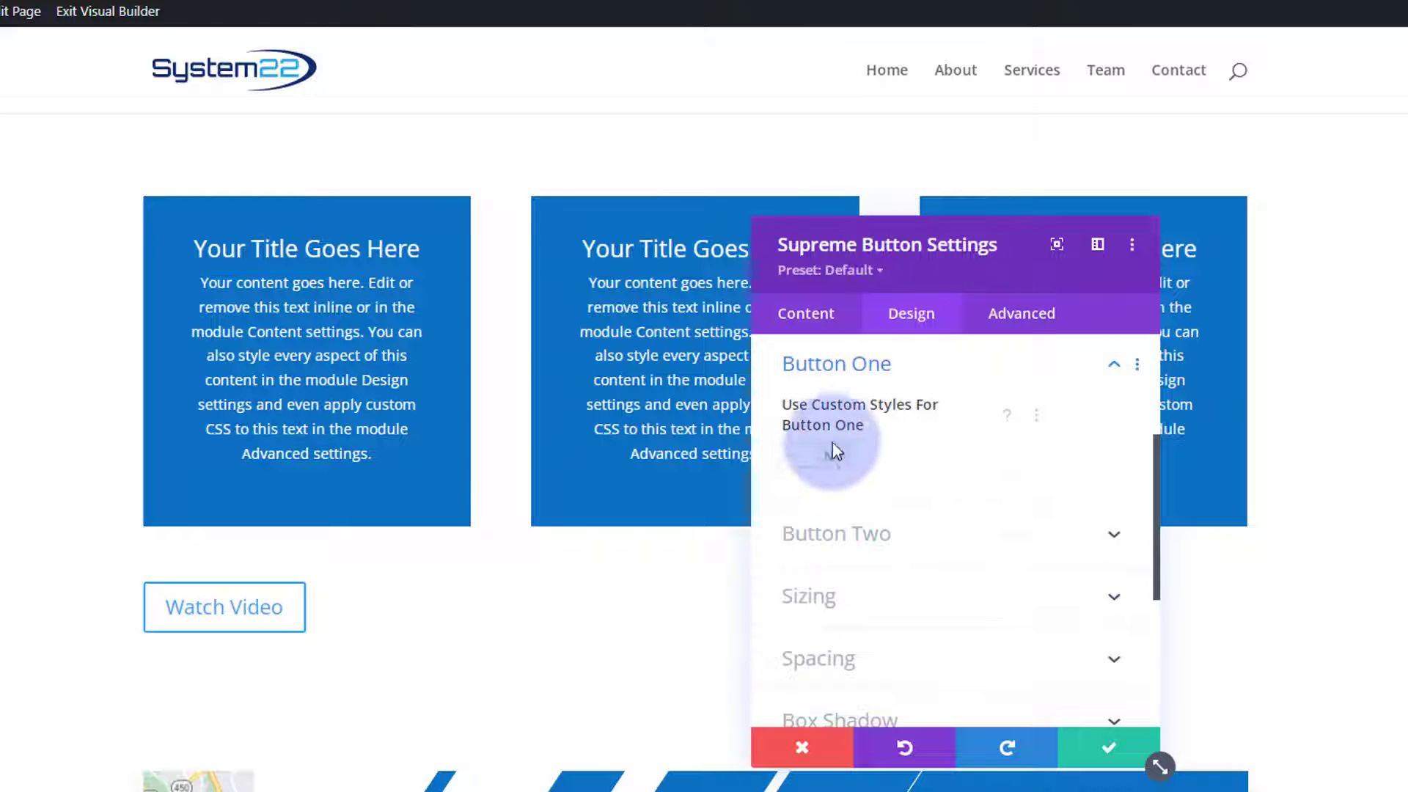
left_click(832, 462)
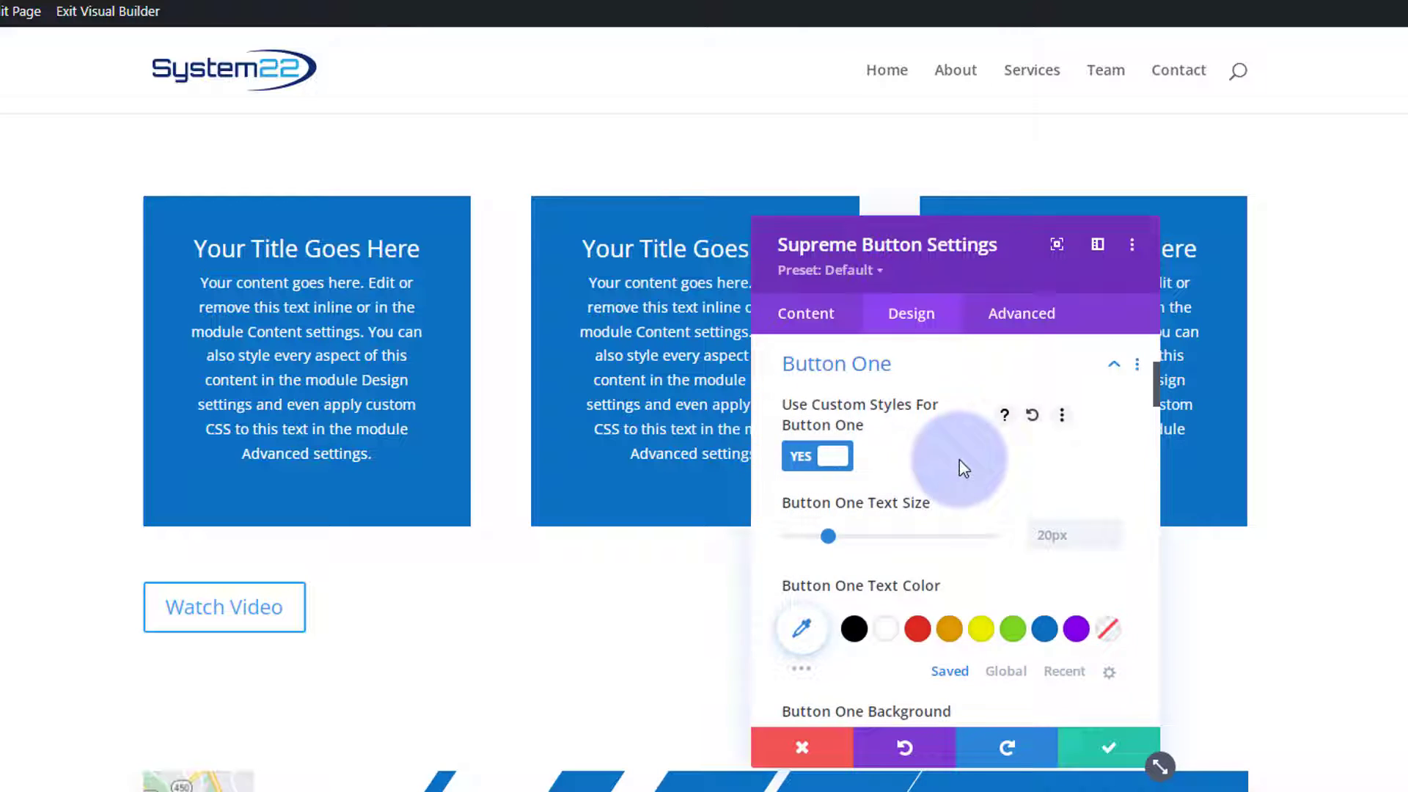
left_click(889, 631)
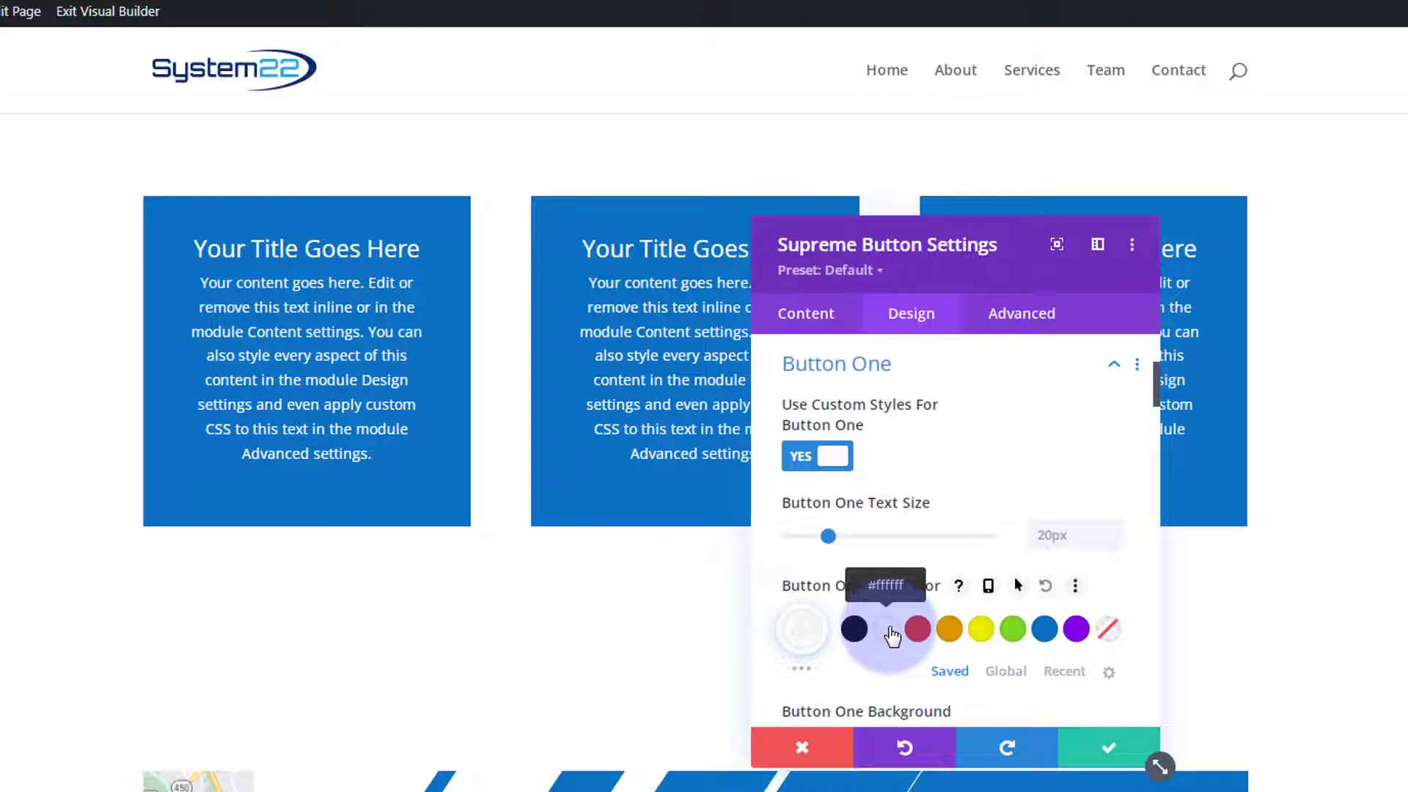
- Give Button One a blue #0c71c3 background and a 0px border width
scroll(979, 561, "down", 4)
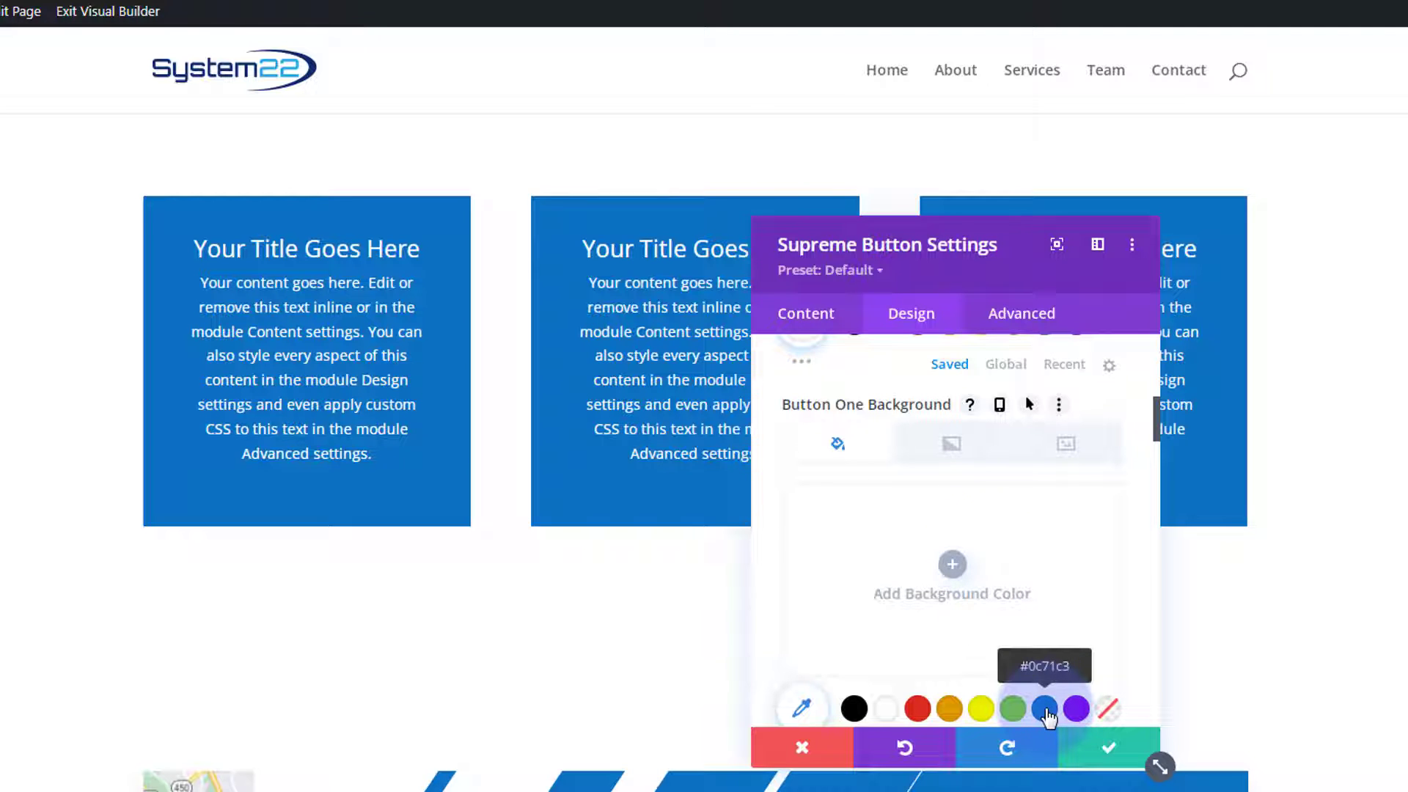
left_click(1044, 710)
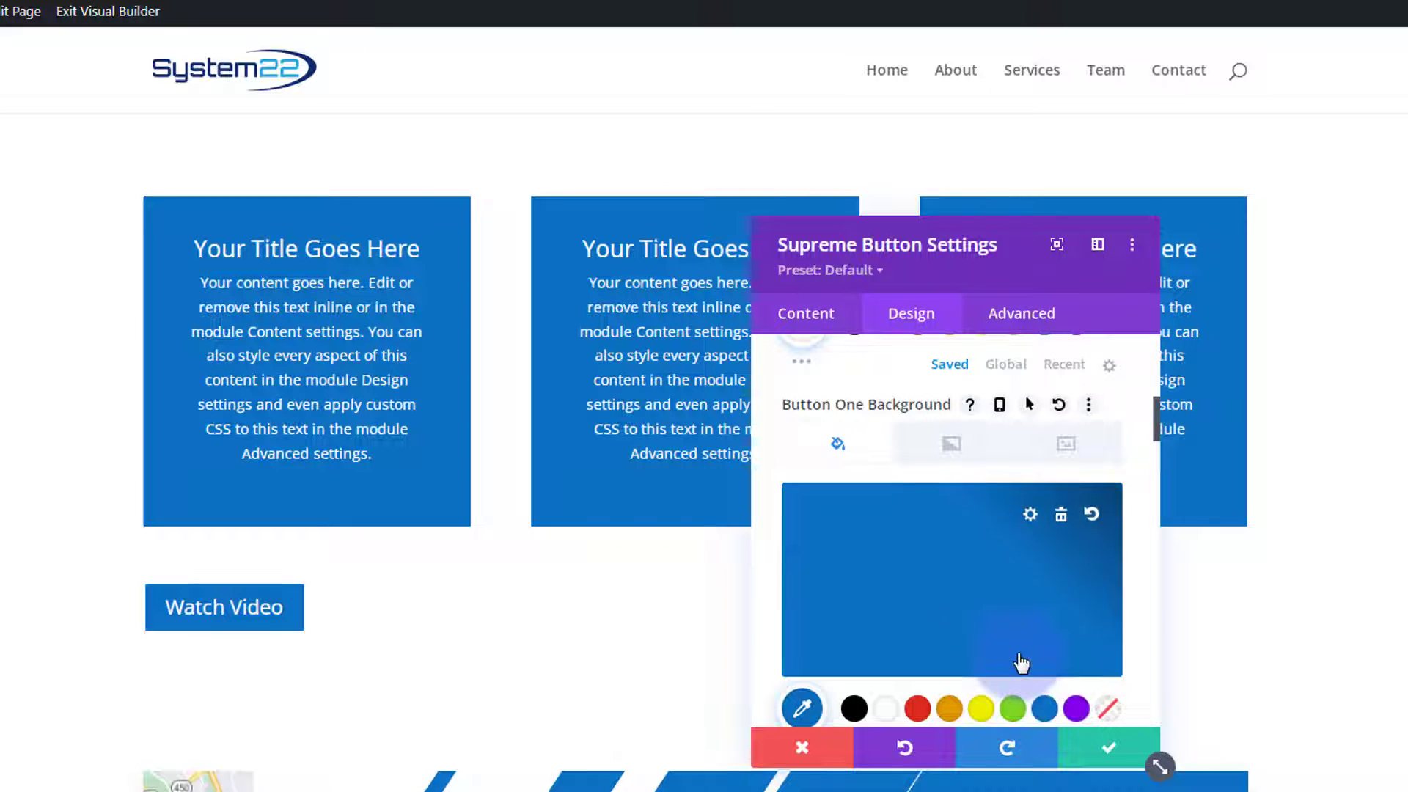
scroll(1022, 660, "down", 3)
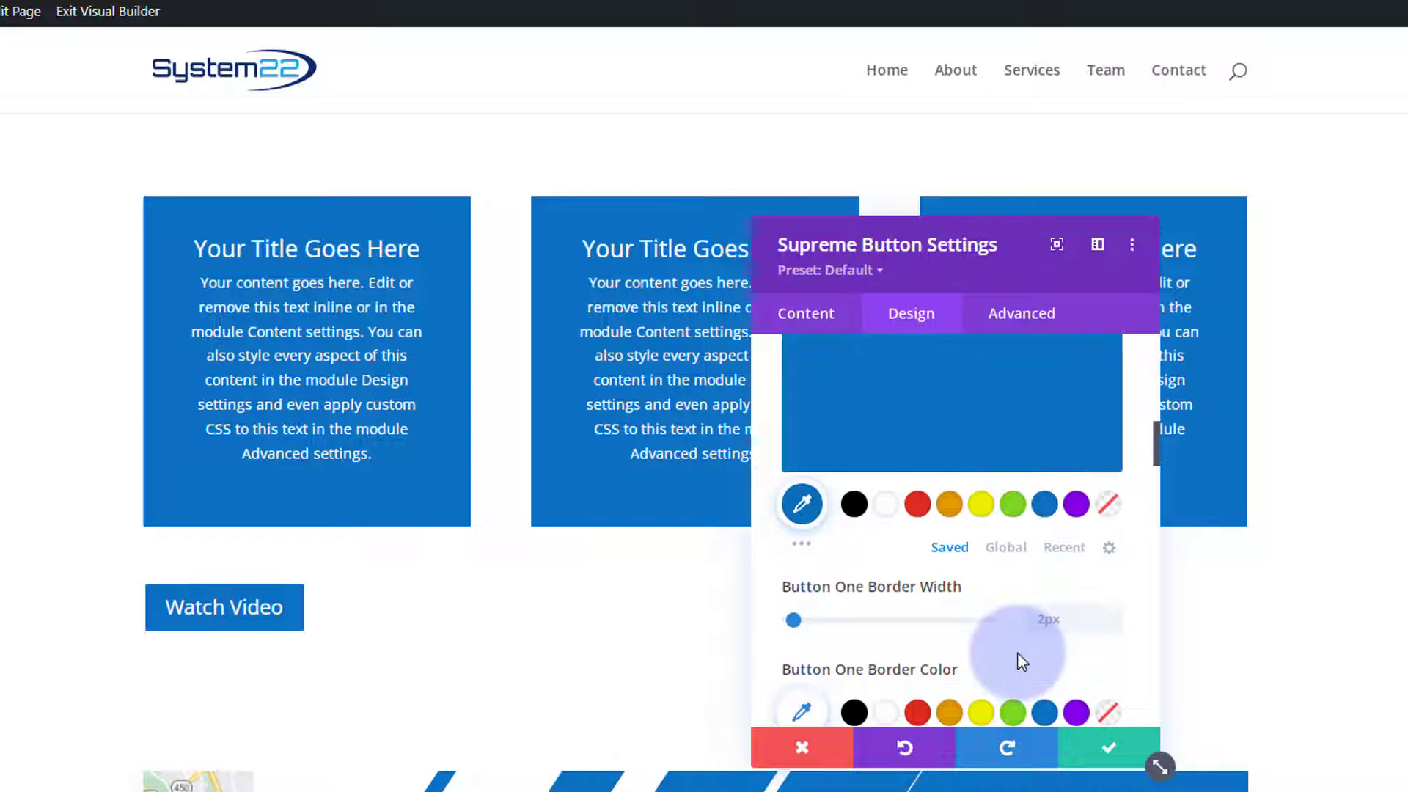
left_click(1112, 626)
left_click(1111, 625)
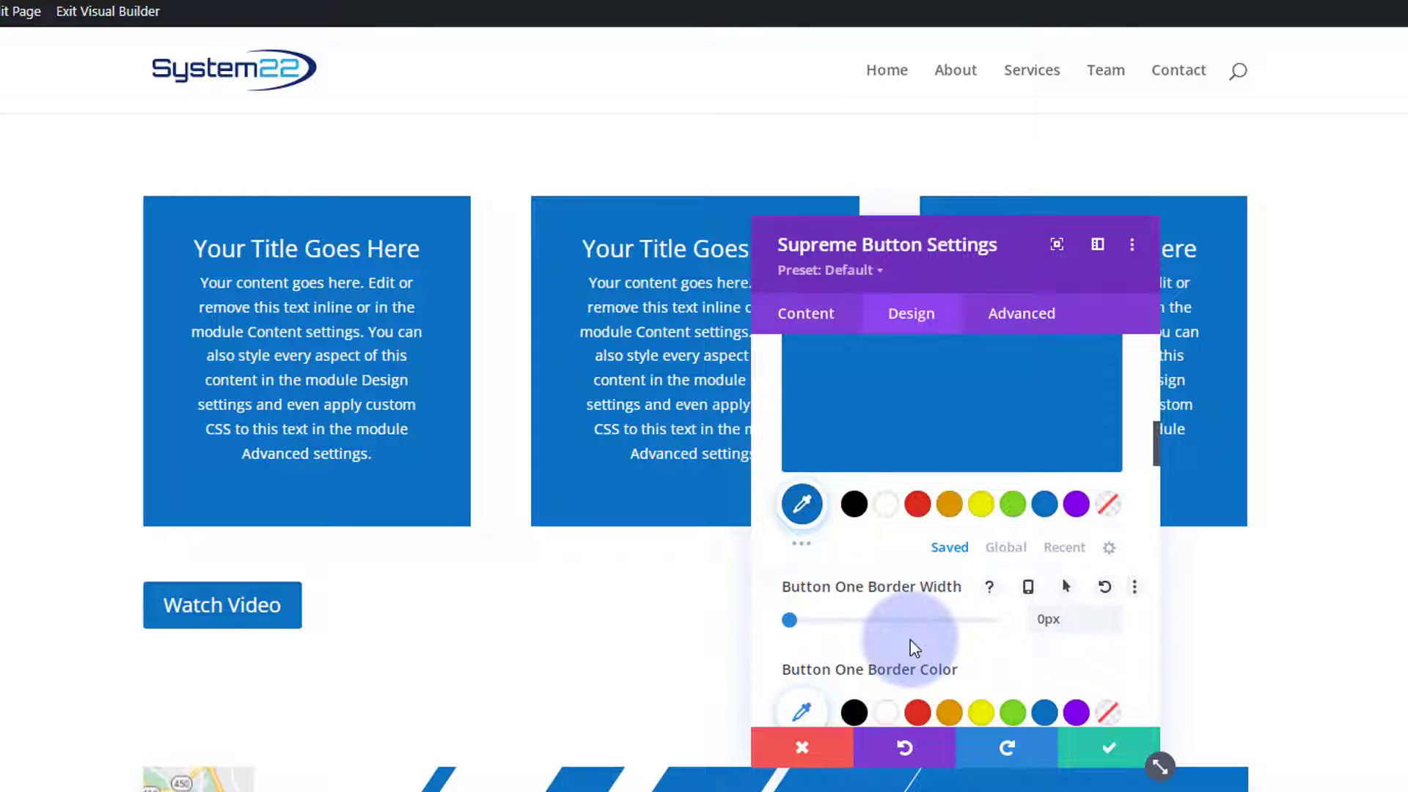
scroll(910, 640, "up", 2)
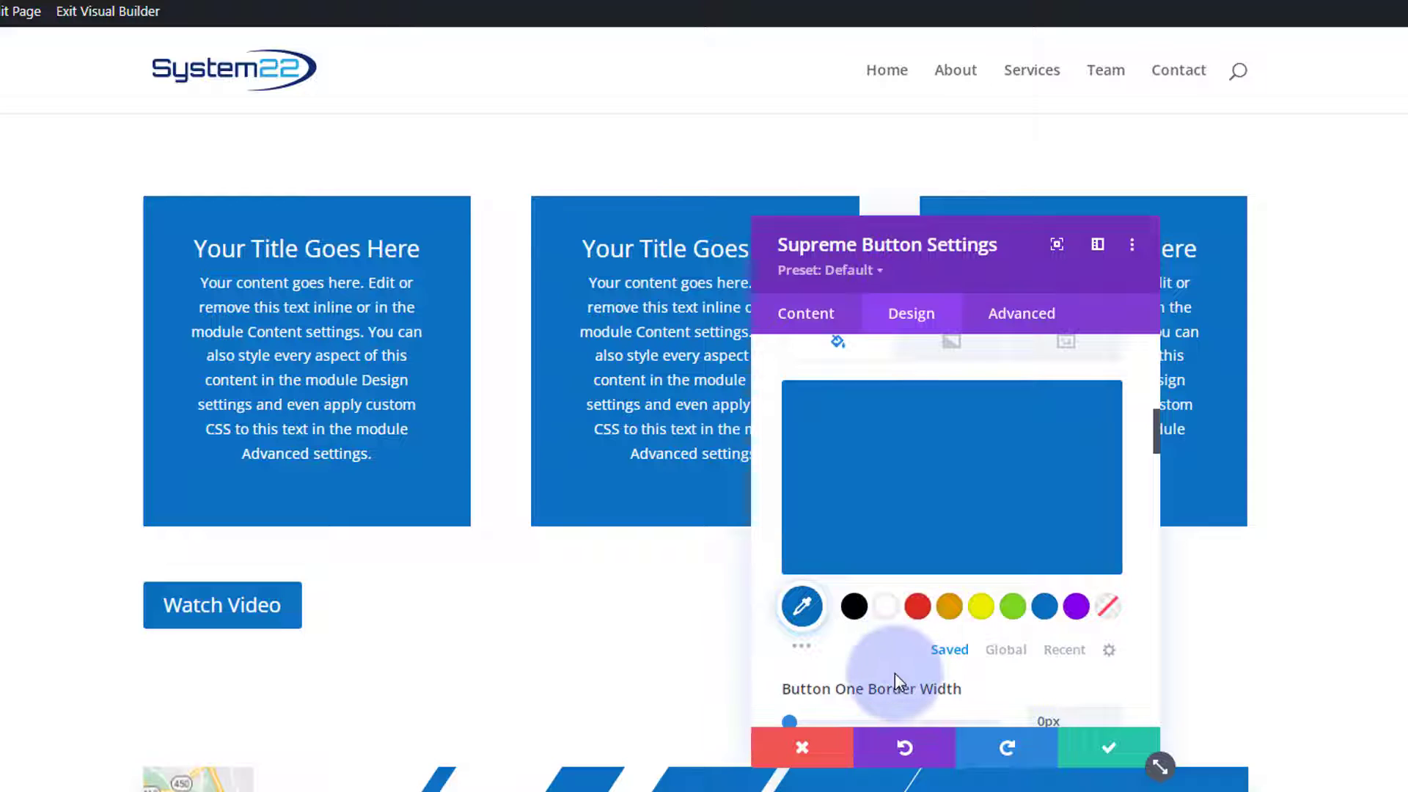
scroll(894, 673, "up", 2)
scroll(887, 693, "down", 2)
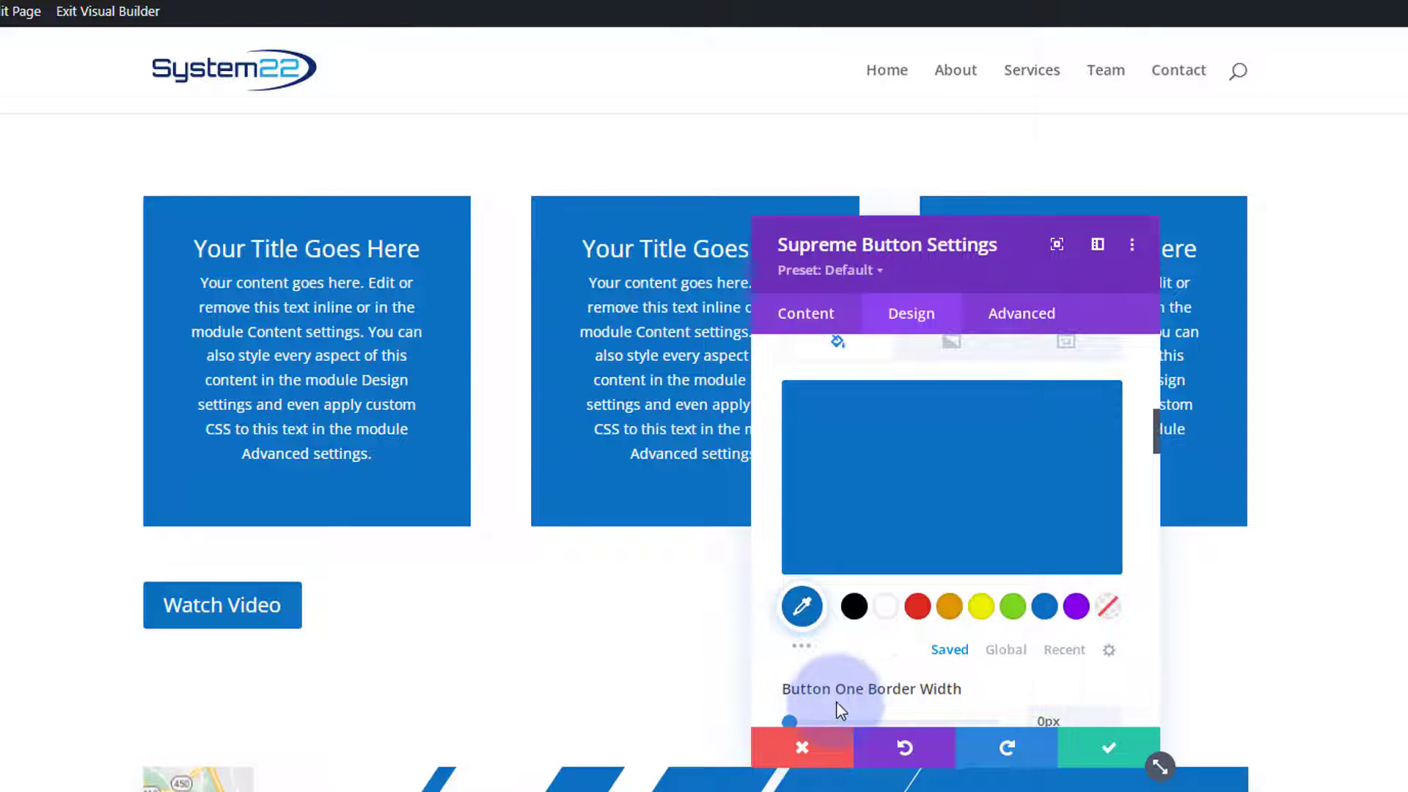
scroll(841, 710, "up", 4)
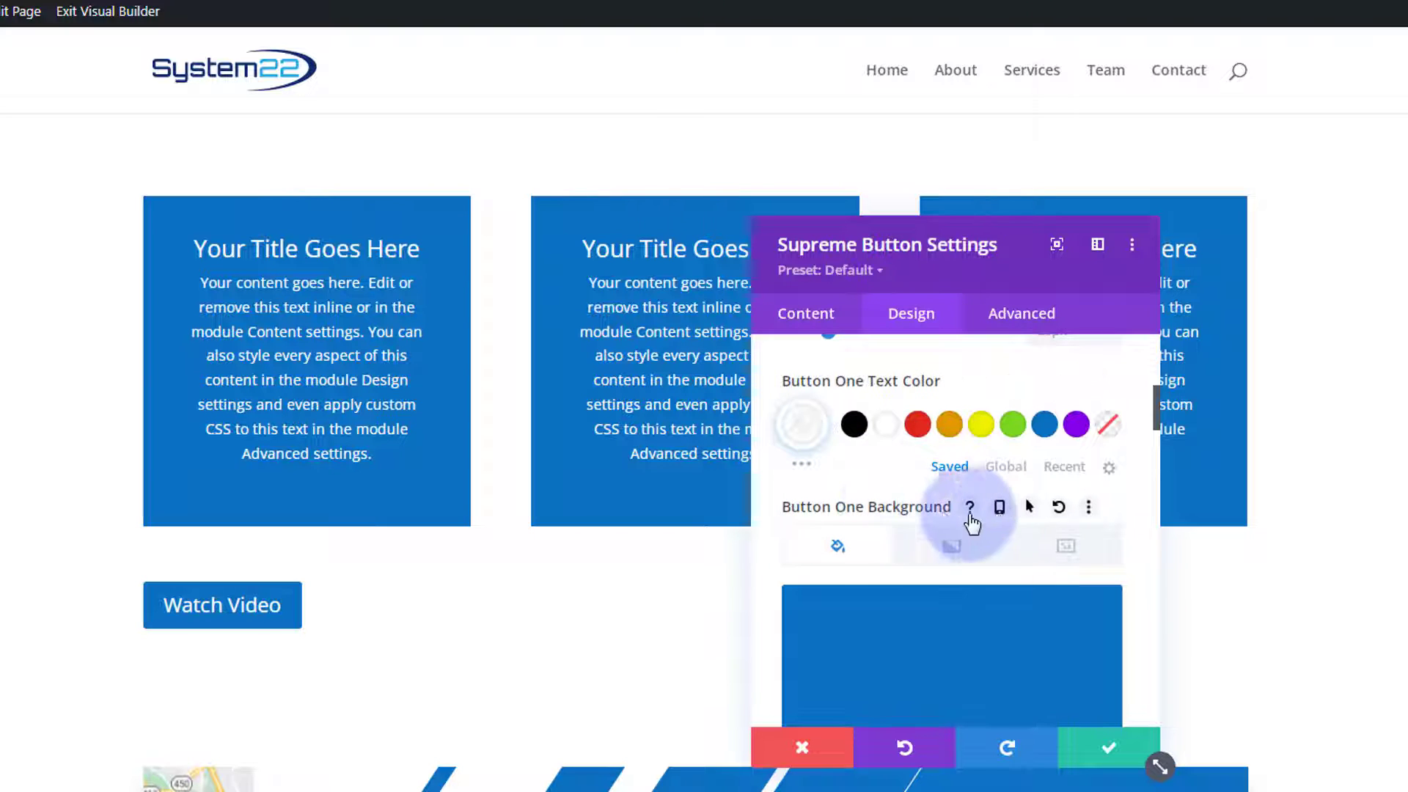
- Set Button One's hover background to purple while keeping the desktop background blue
left_click(1030, 508)
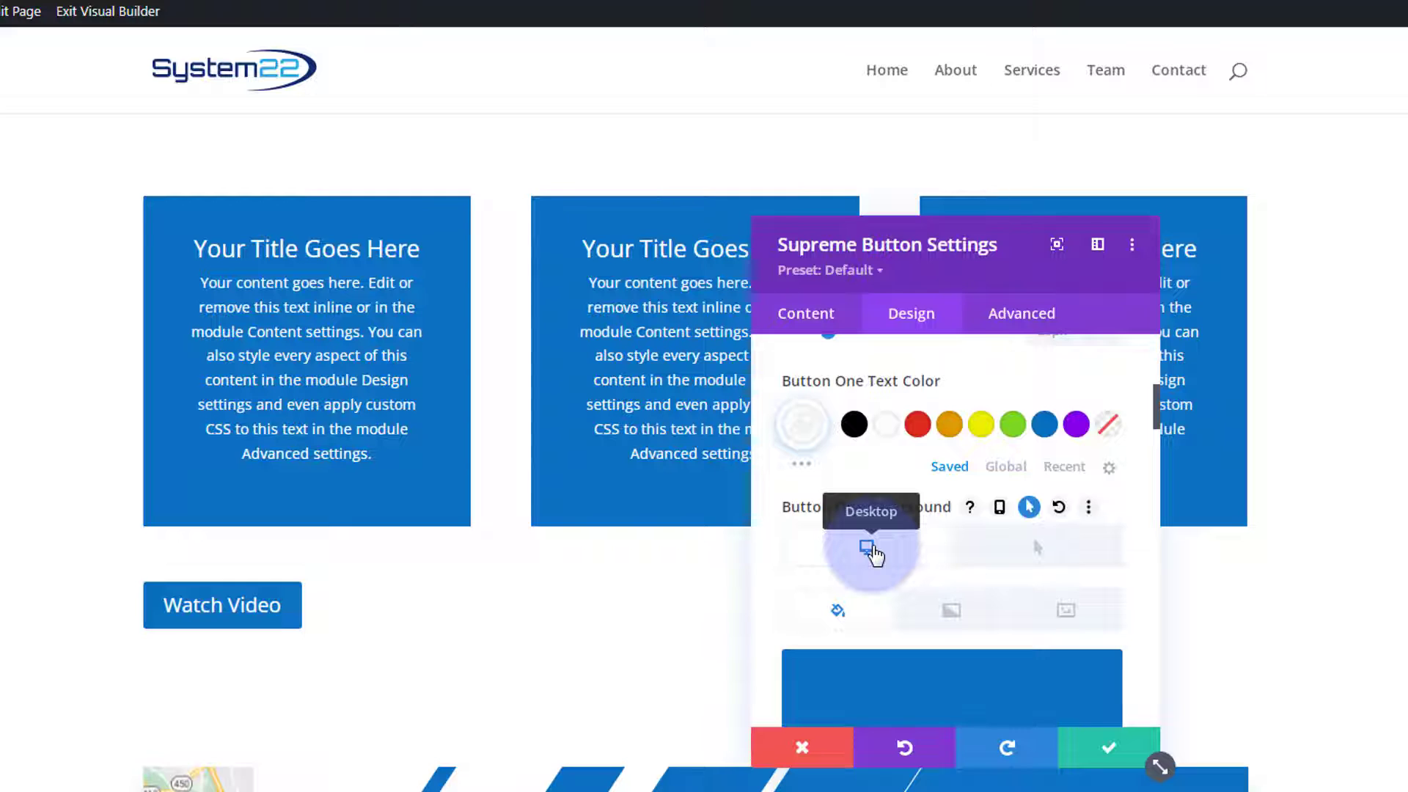
scroll(787, 572, "down", 1)
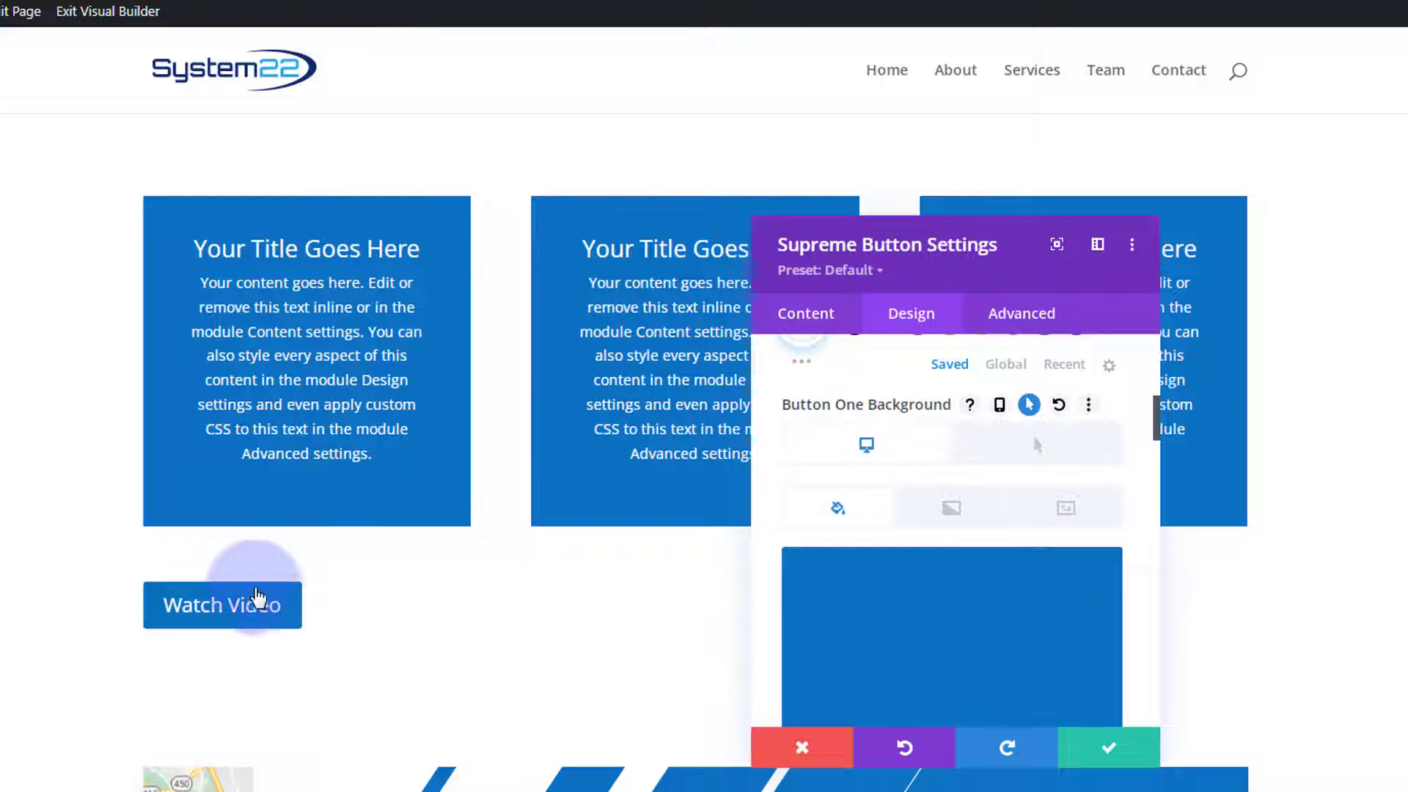
left_click(1004, 462)
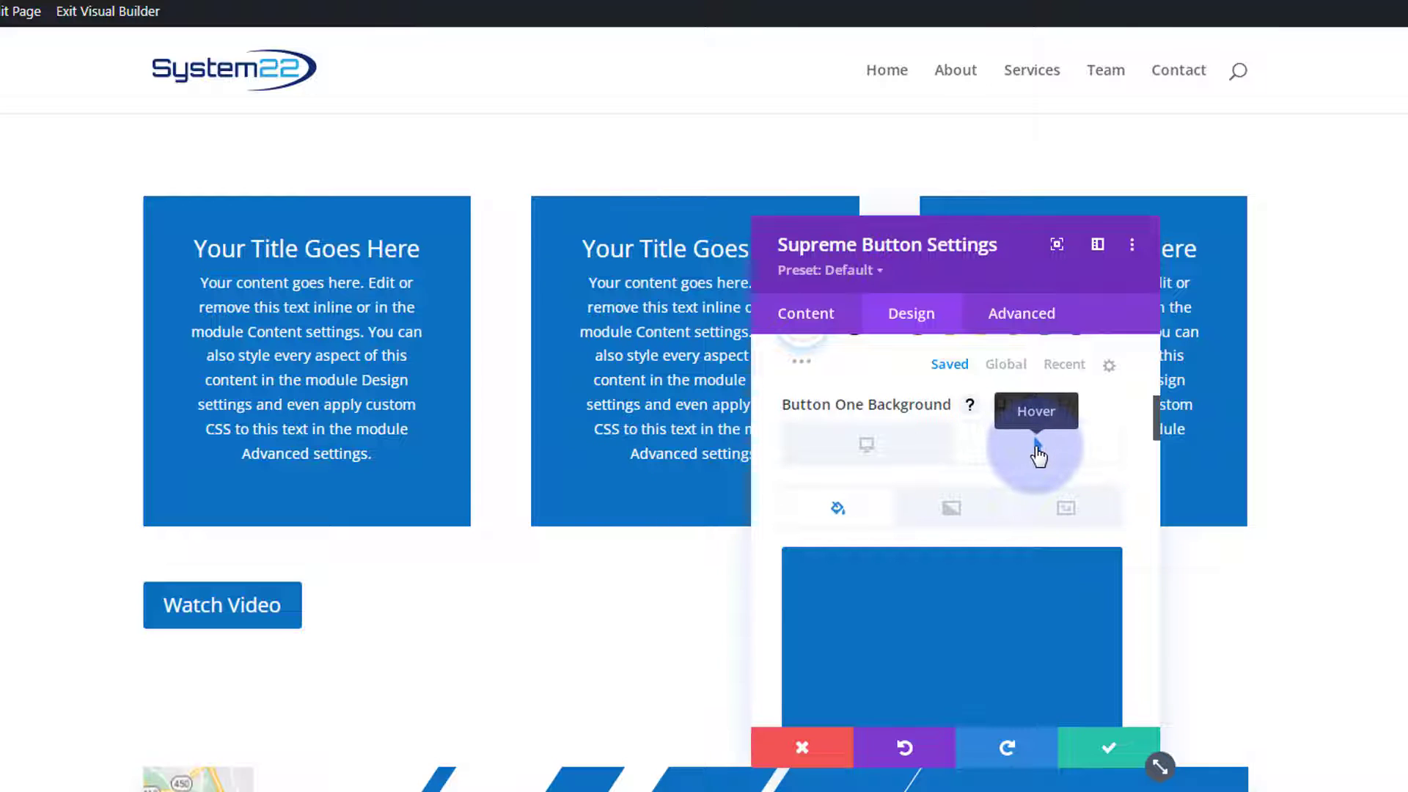
scroll(1022, 455, "down", 2)
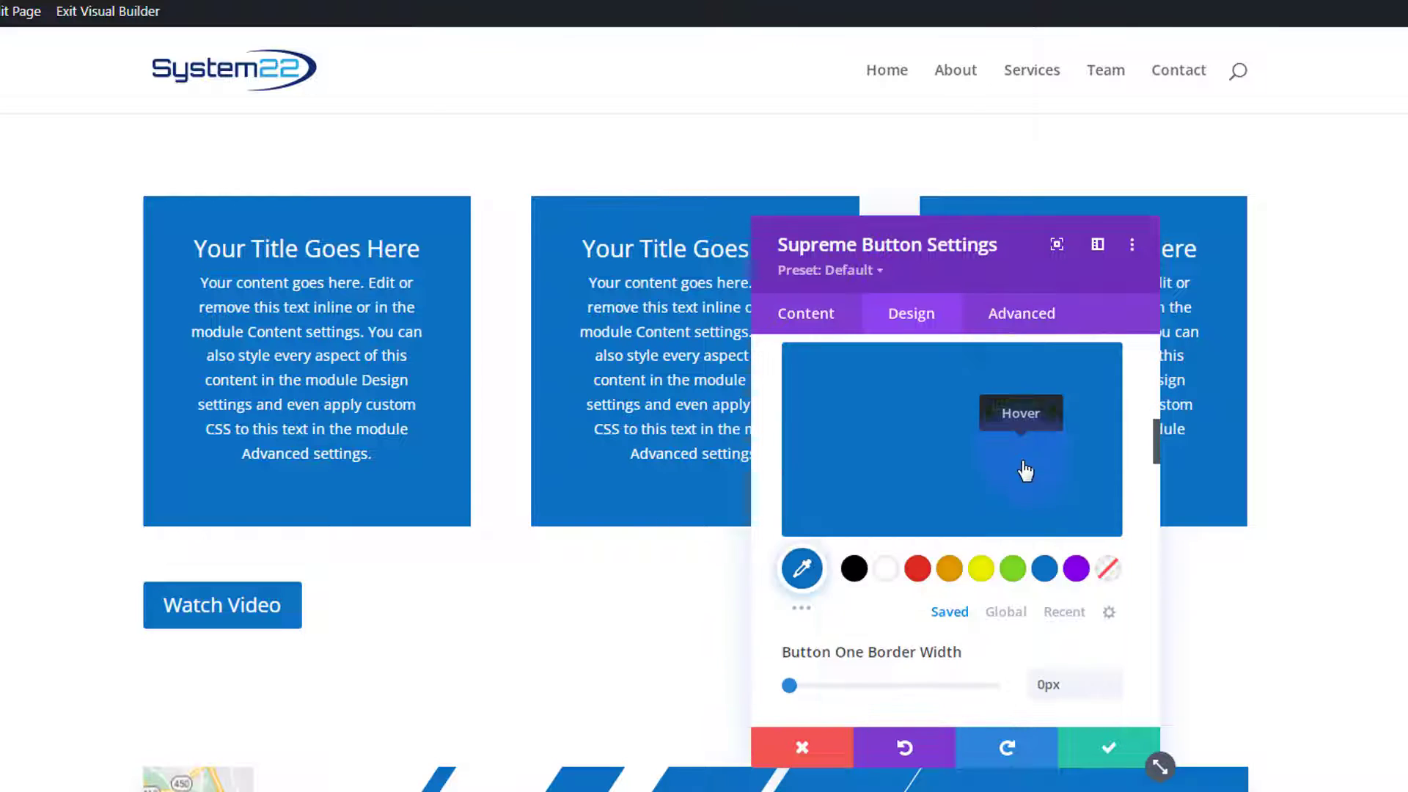
left_click(1076, 571)
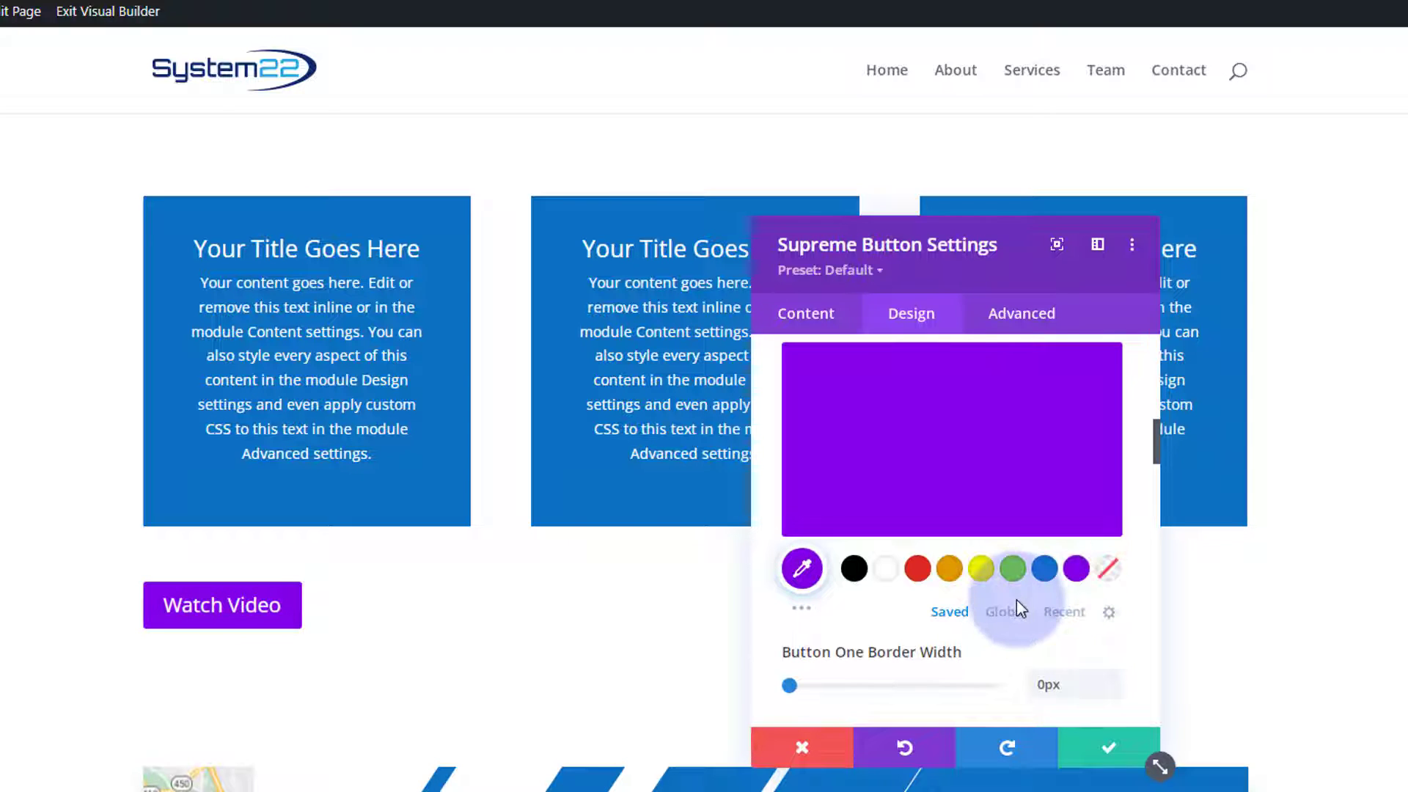
scroll(1020, 603, "down", 2)
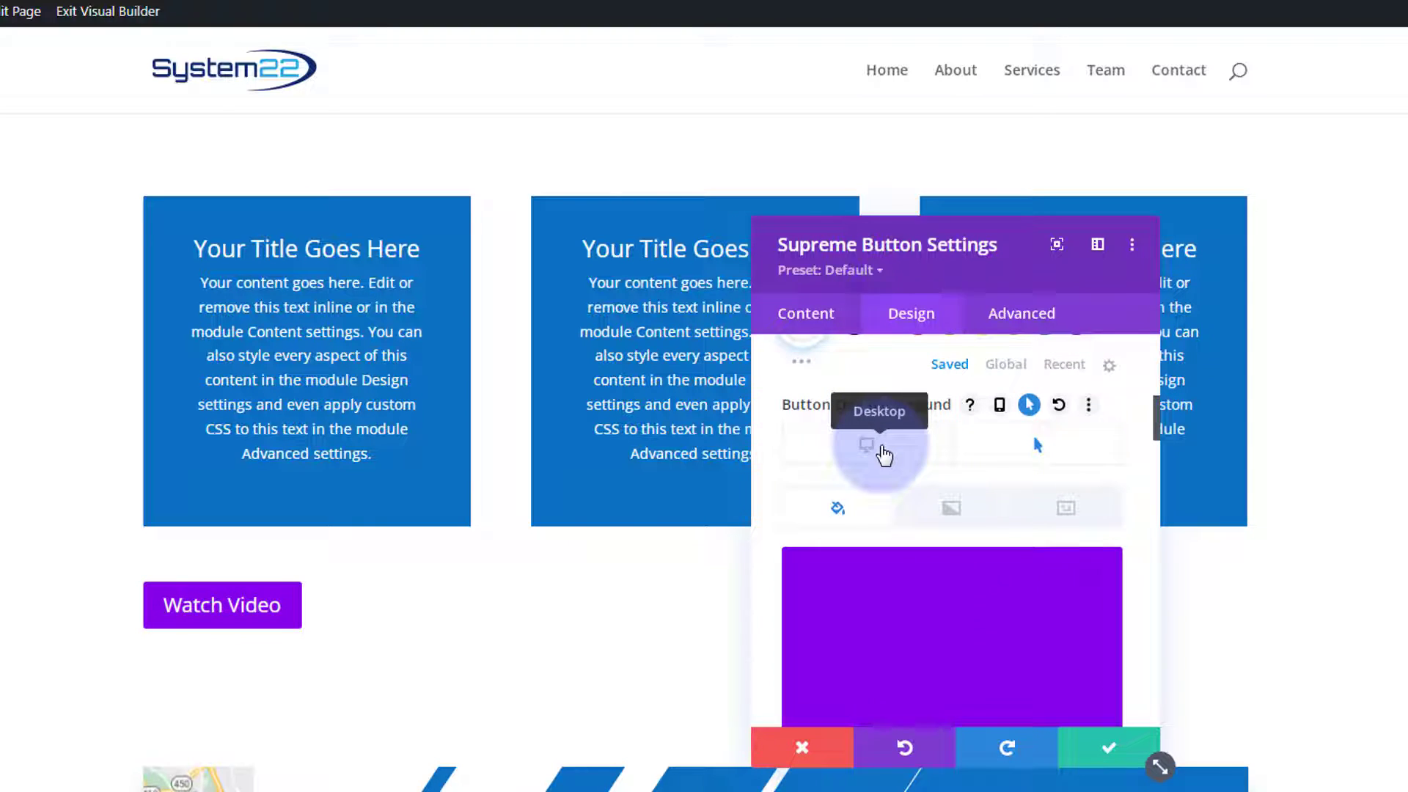
left_click(882, 450)
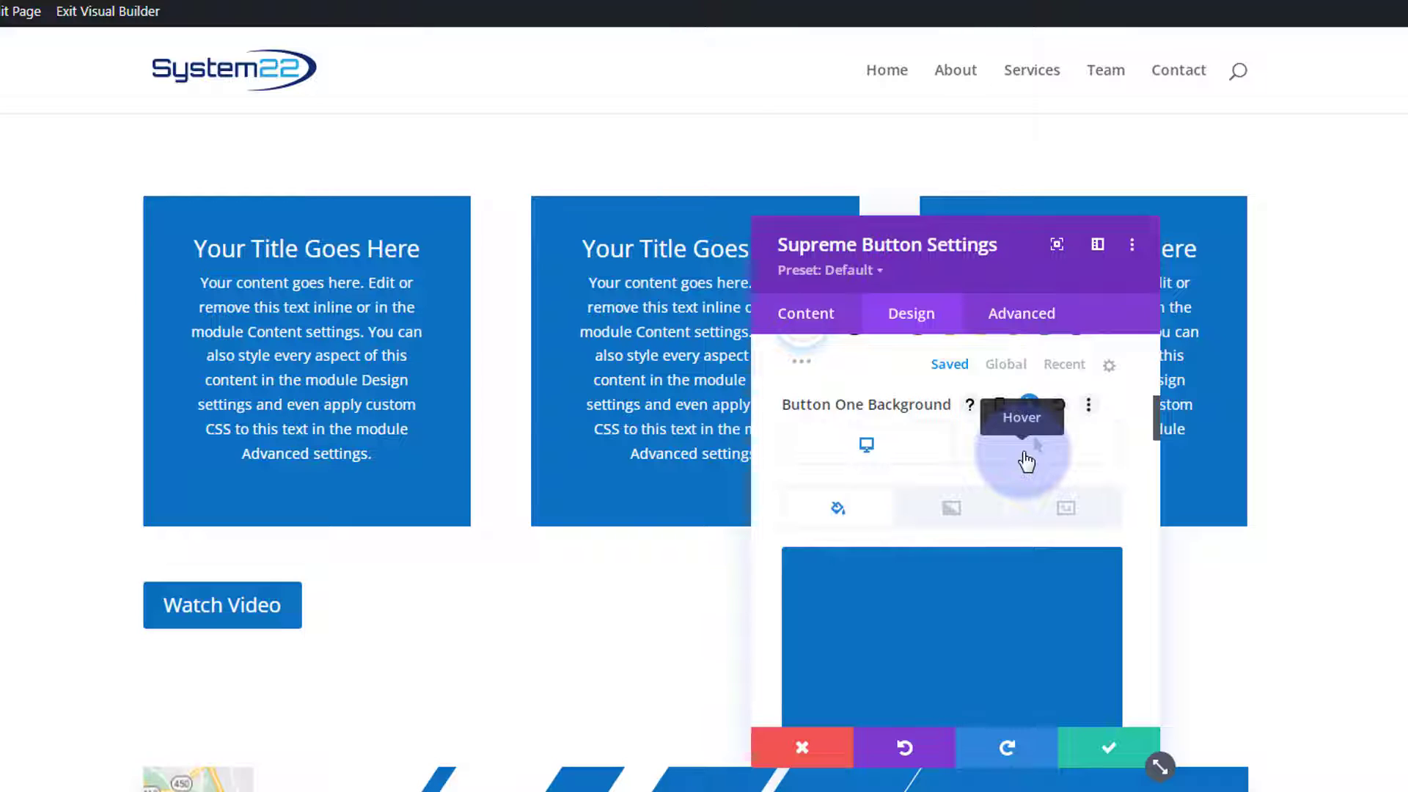
left_click(1030, 315)
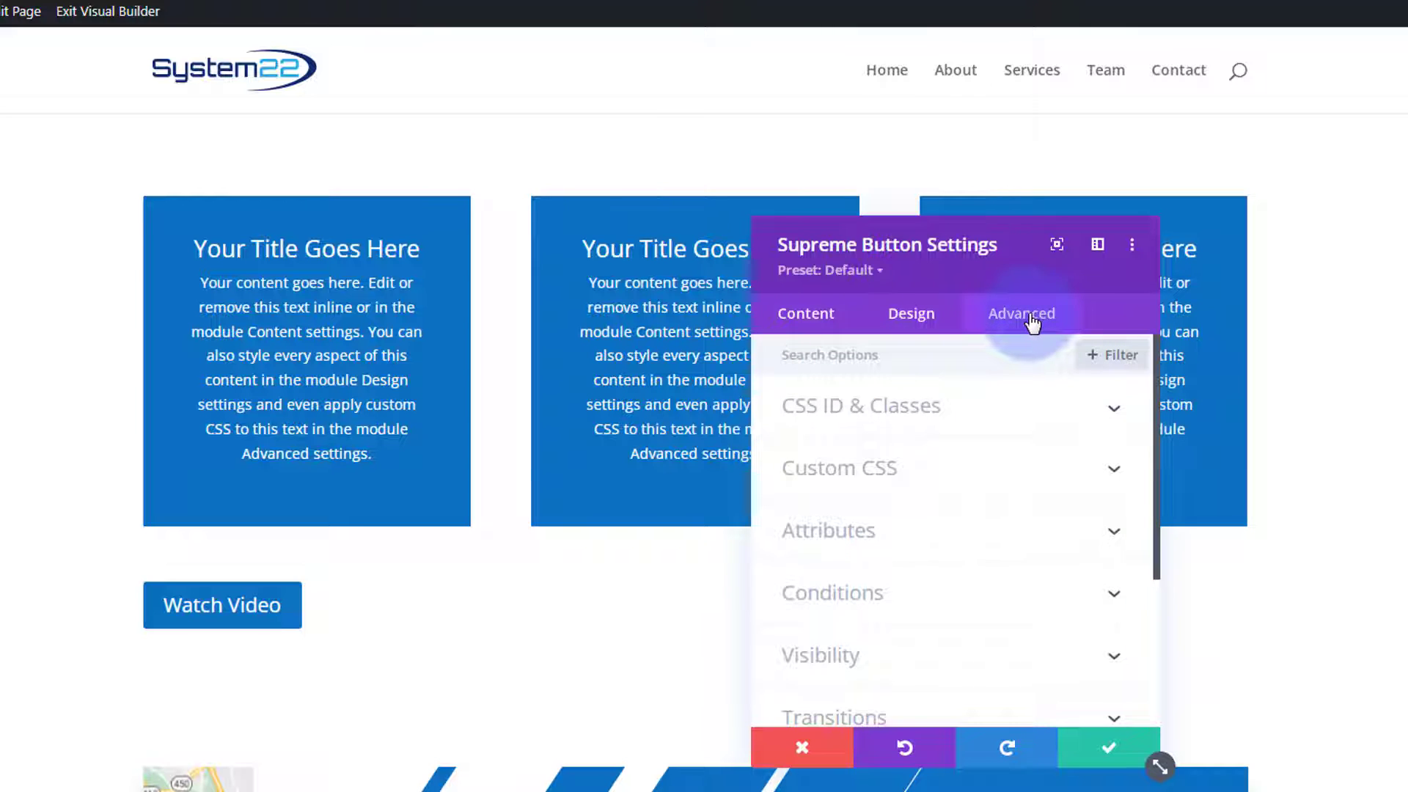
scroll(1004, 449, "down", 3)
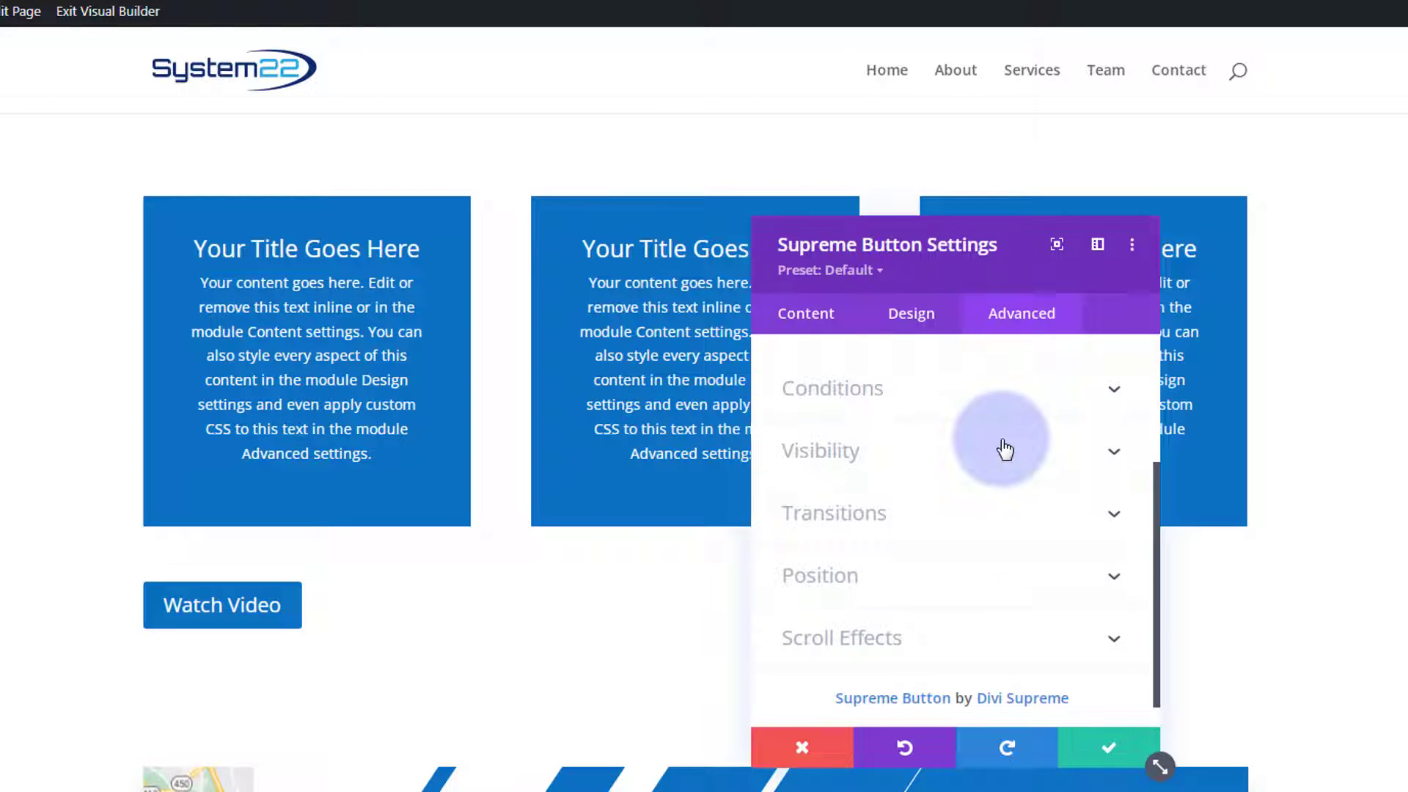
left_click(1018, 522)
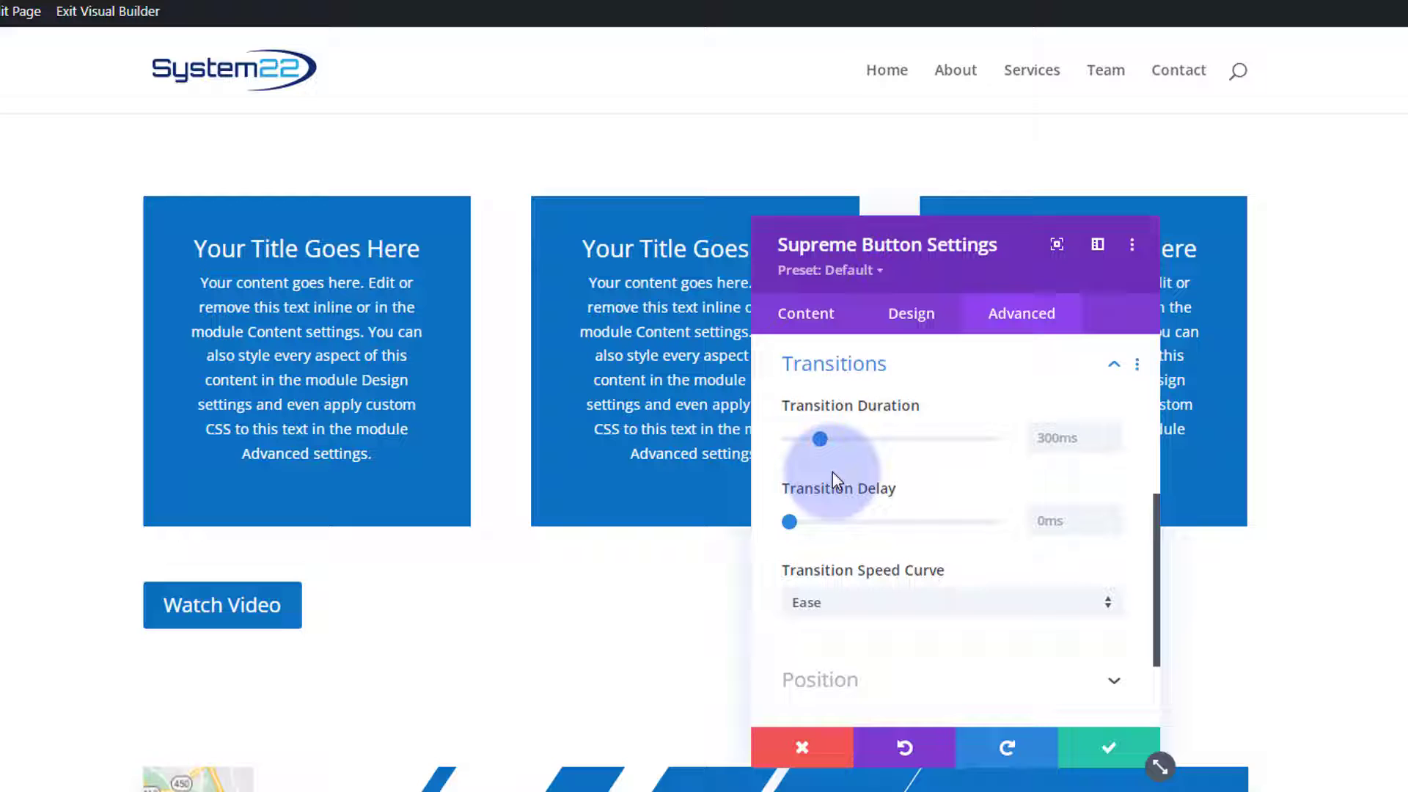
left_click(908, 316)
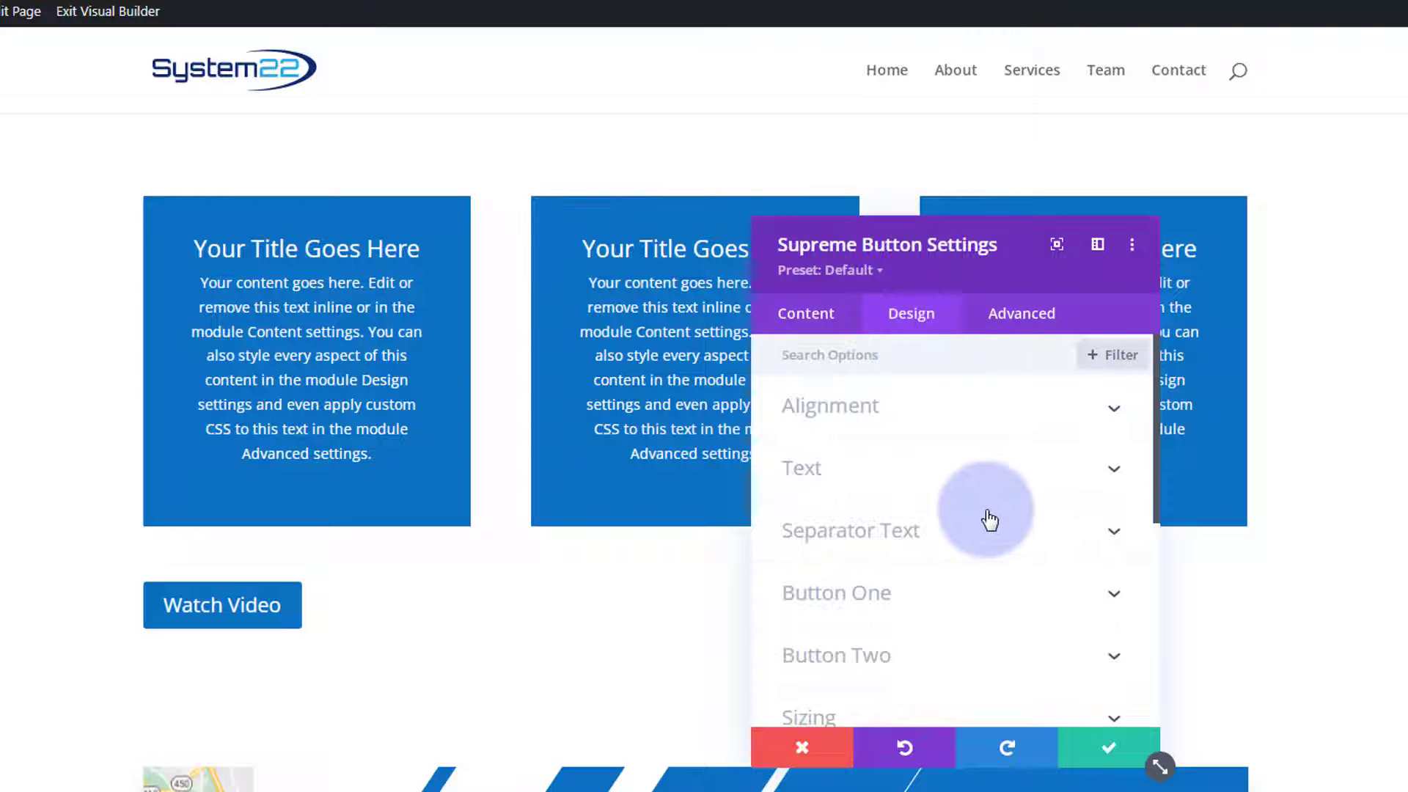
scroll(990, 520, "down", 5)
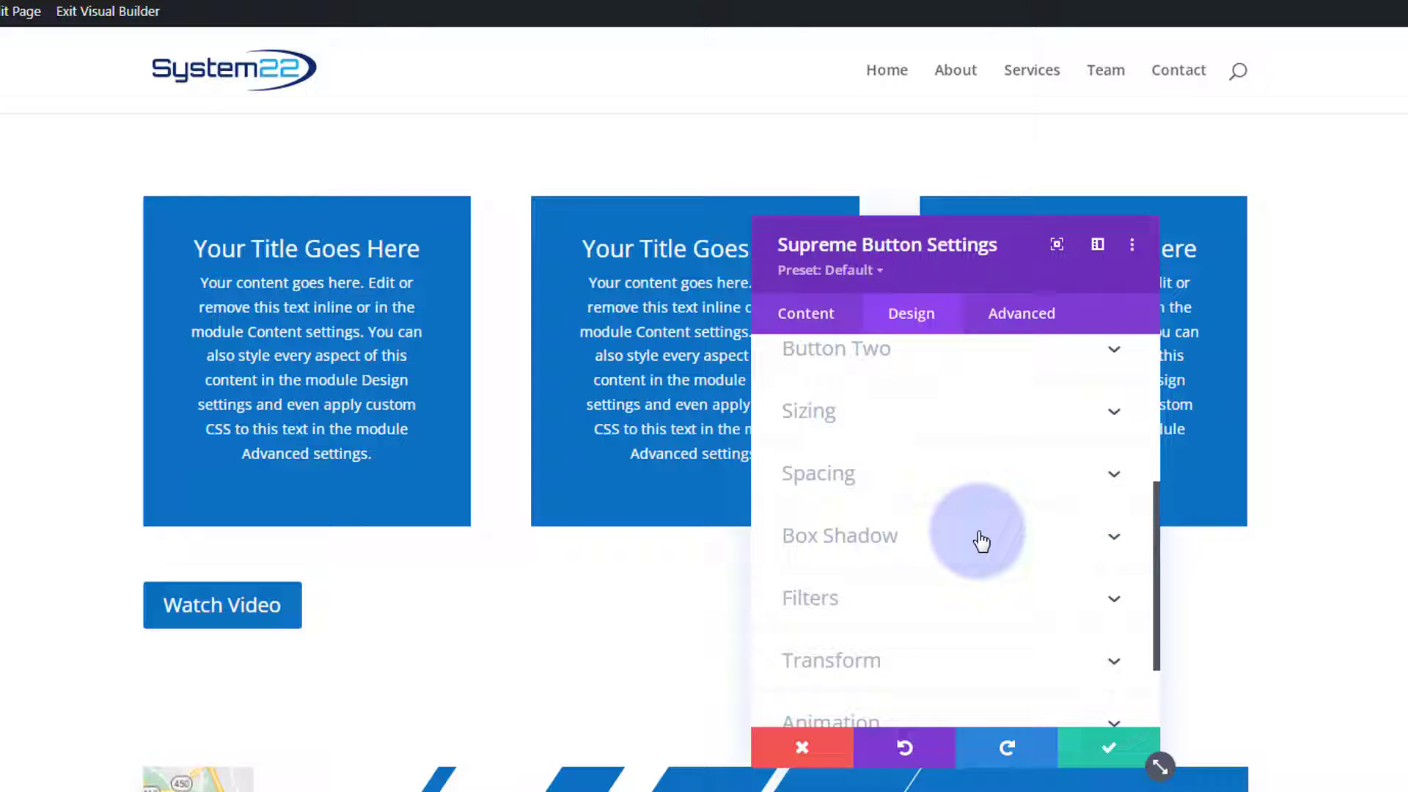
scroll(954, 484, "down", 2)
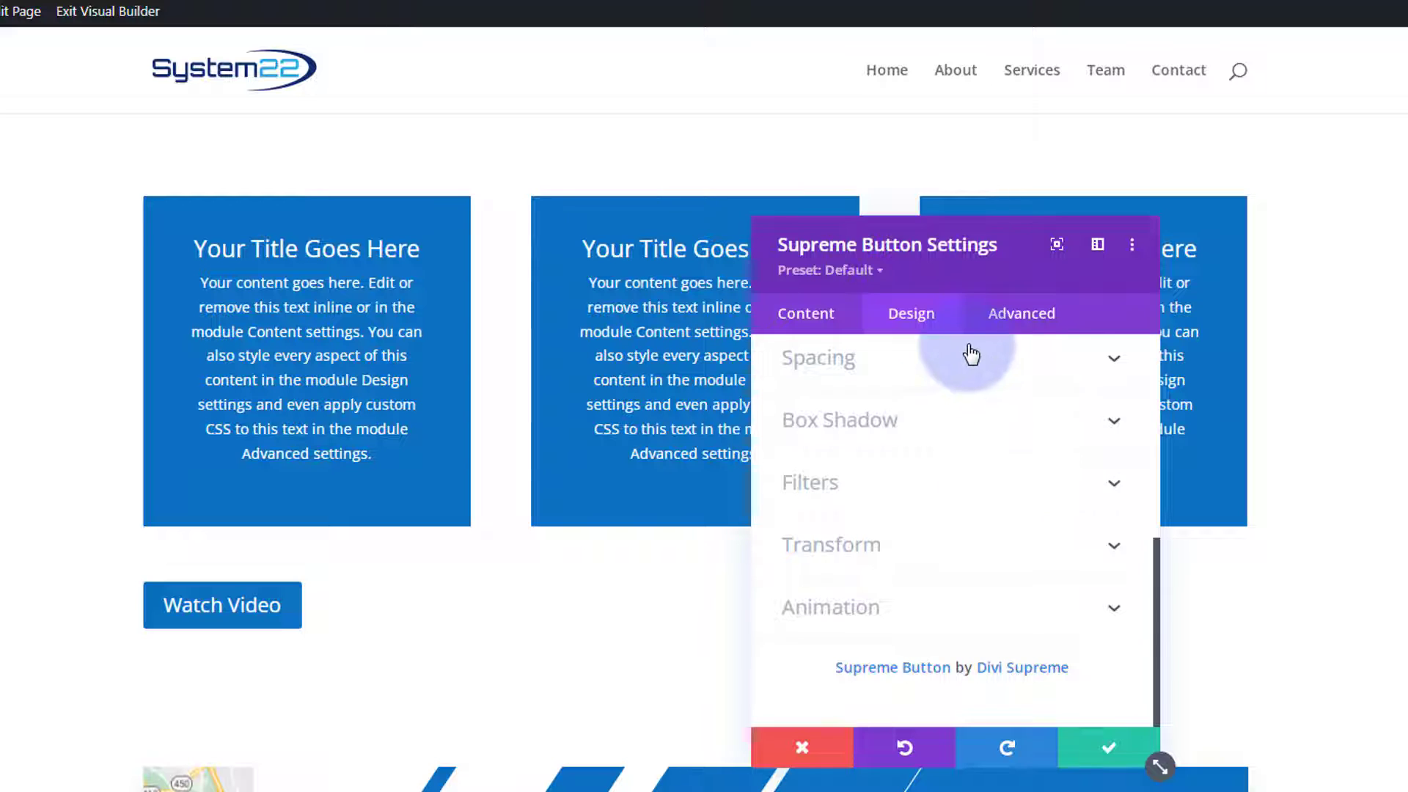
- In the Advanced tab, set the Supreme Button's Position to Fixed
left_click(1024, 317)
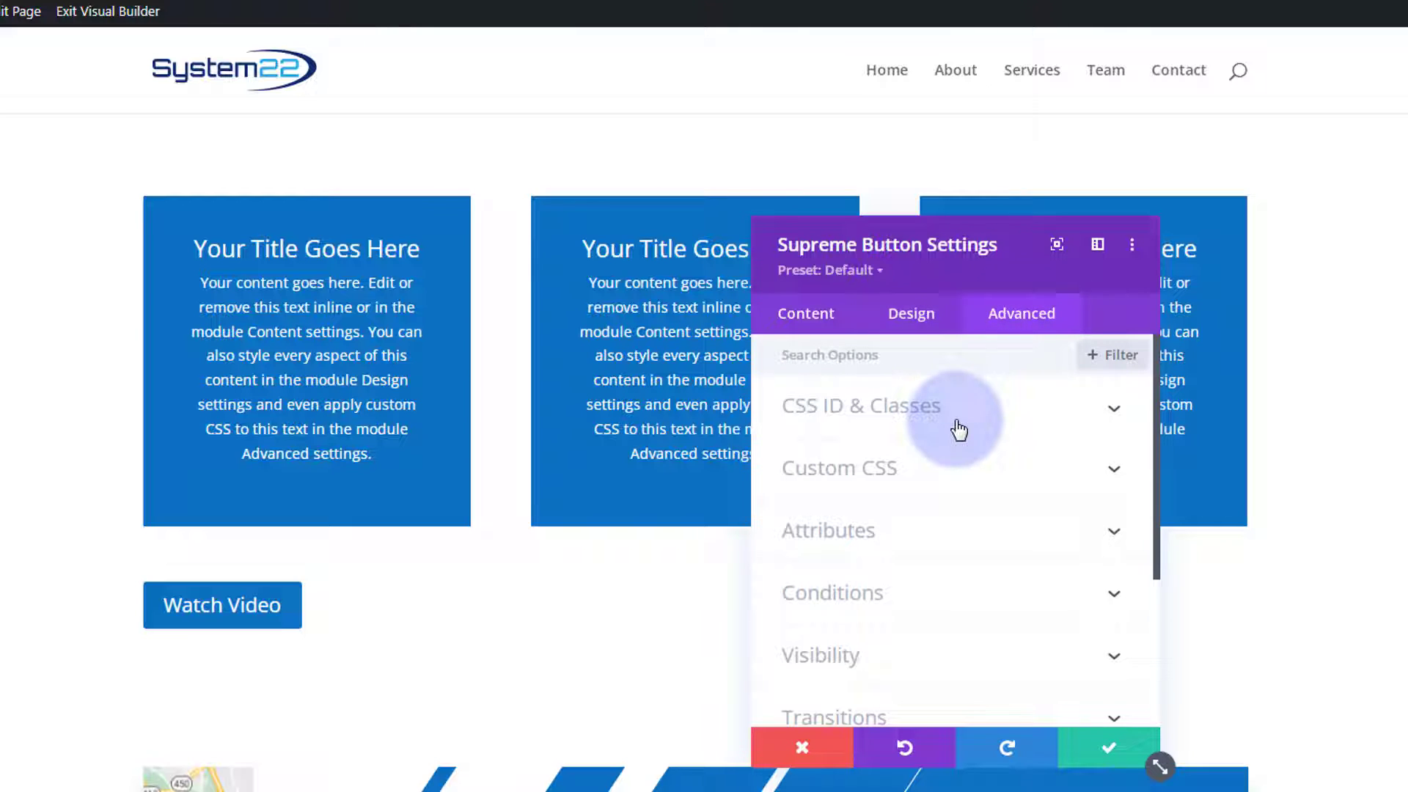
scroll(958, 431, "down", 5)
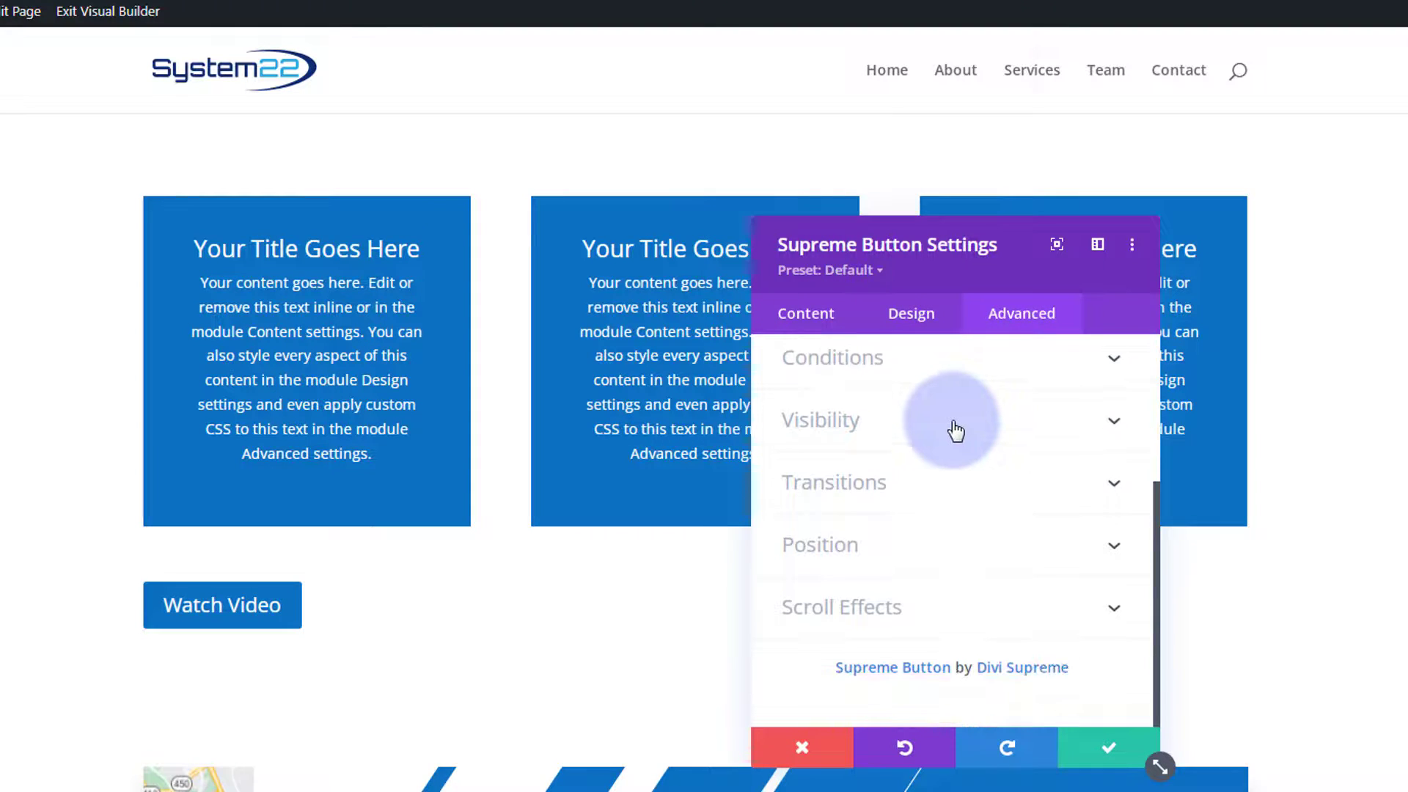
left_click(991, 552)
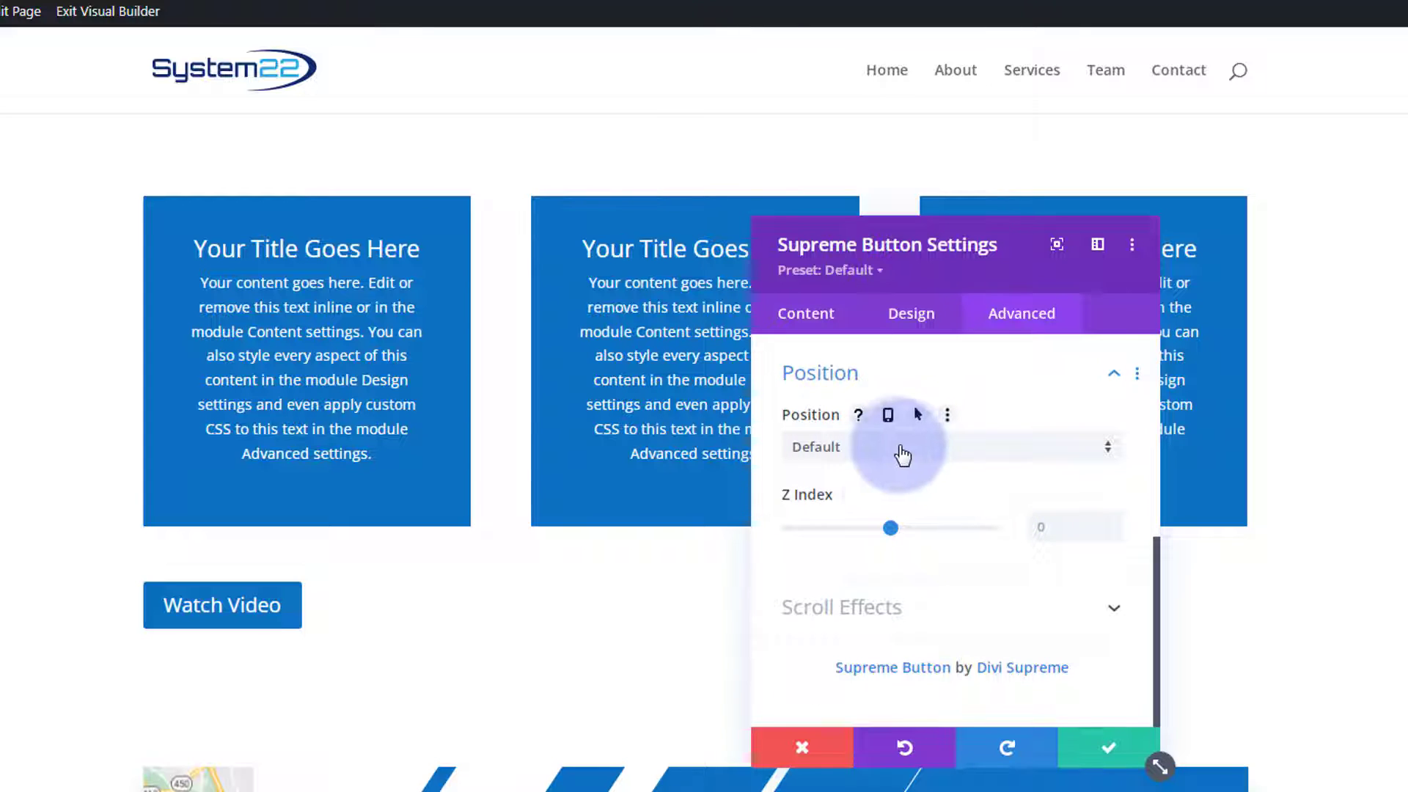
left_click(913, 456)
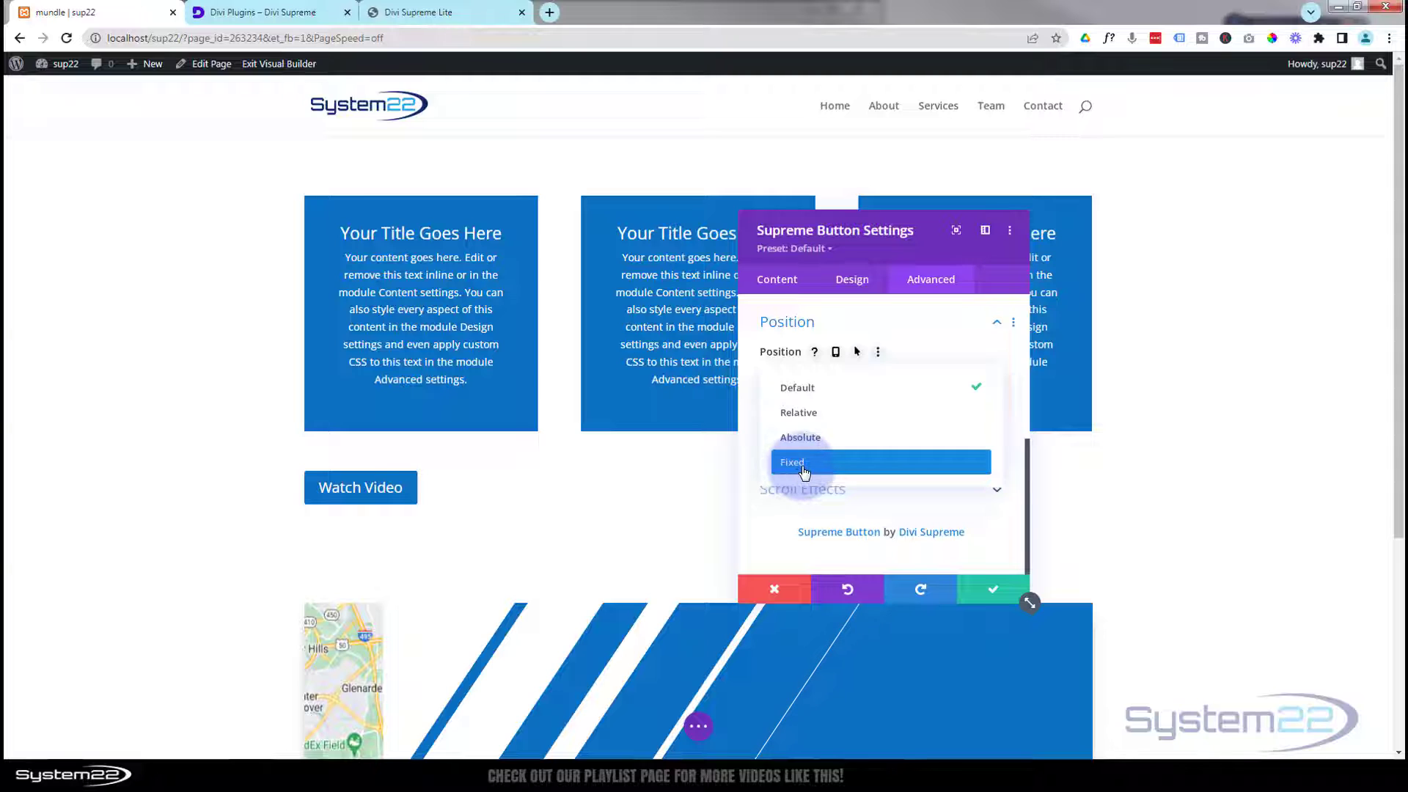
left_click(806, 464)
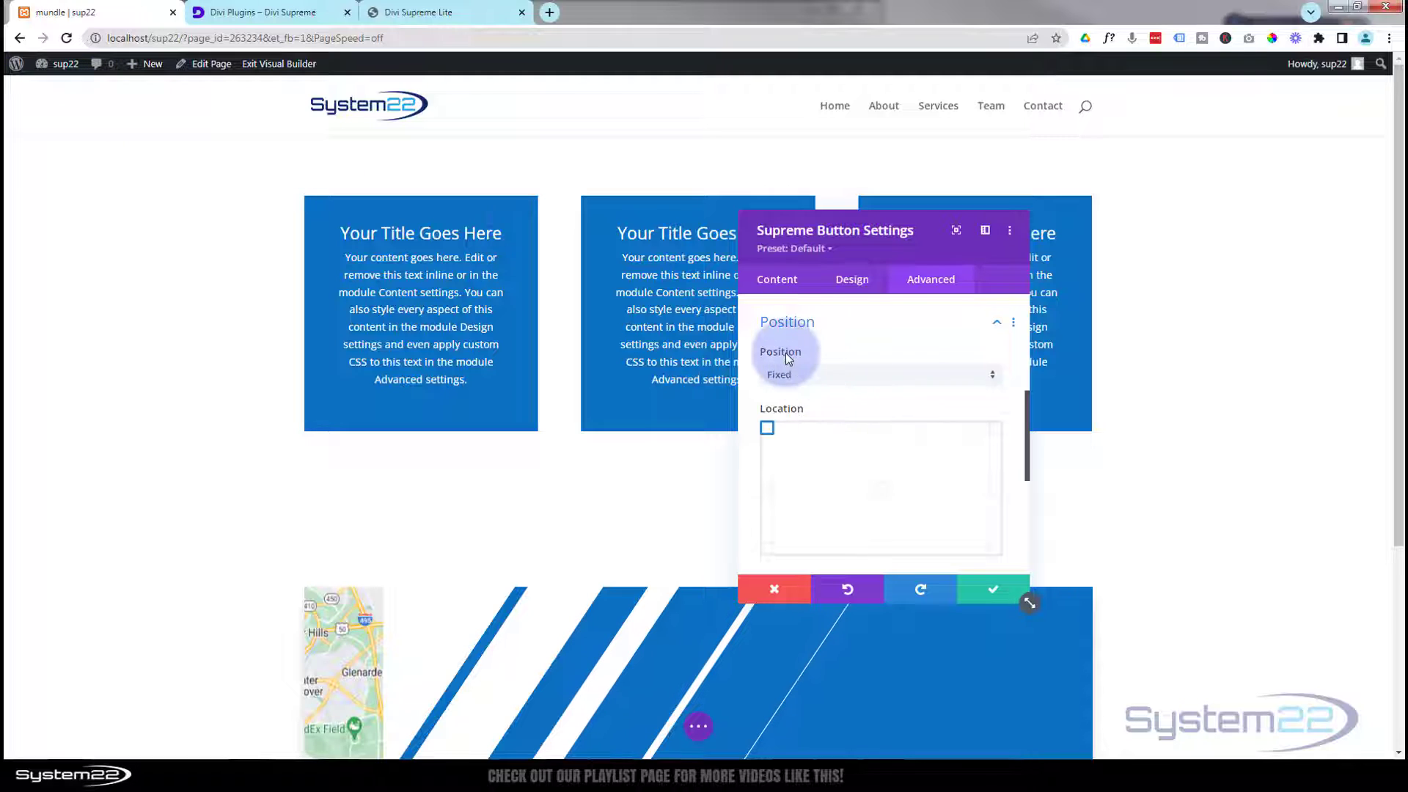
- Preview several Location grid placements, then anchor the fixed button to the top-left corner
left_click(767, 490)
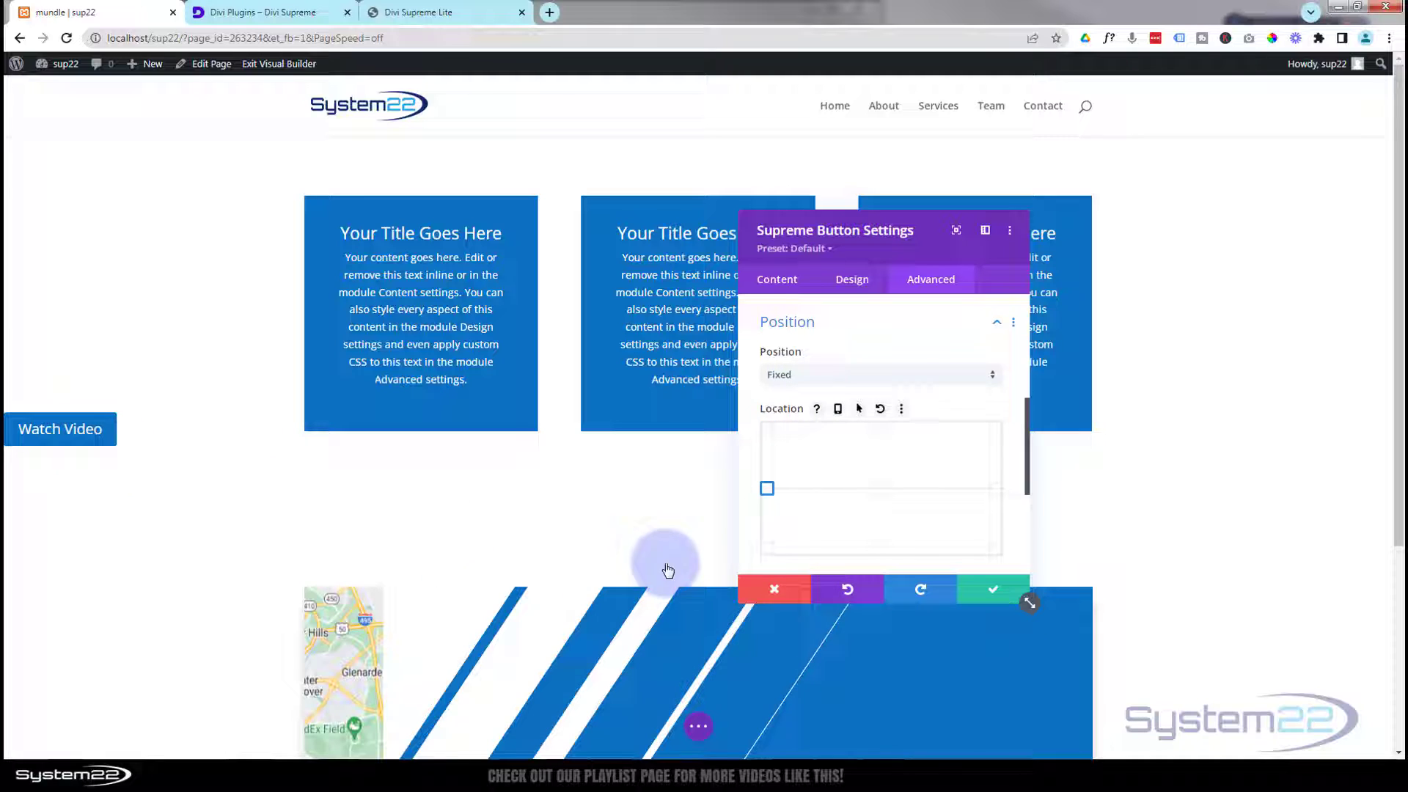
left_click(770, 555)
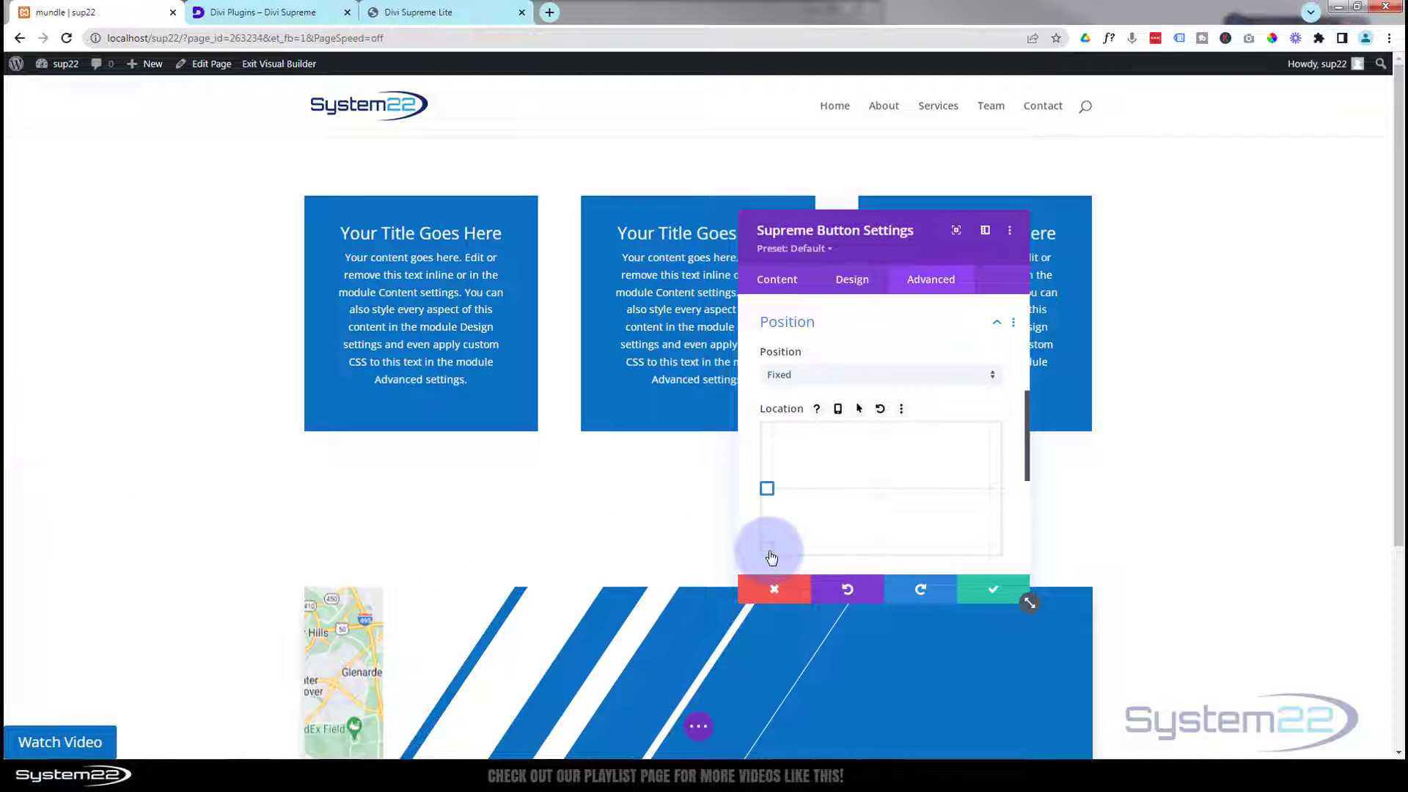
left_click(883, 550)
left_click(889, 505)
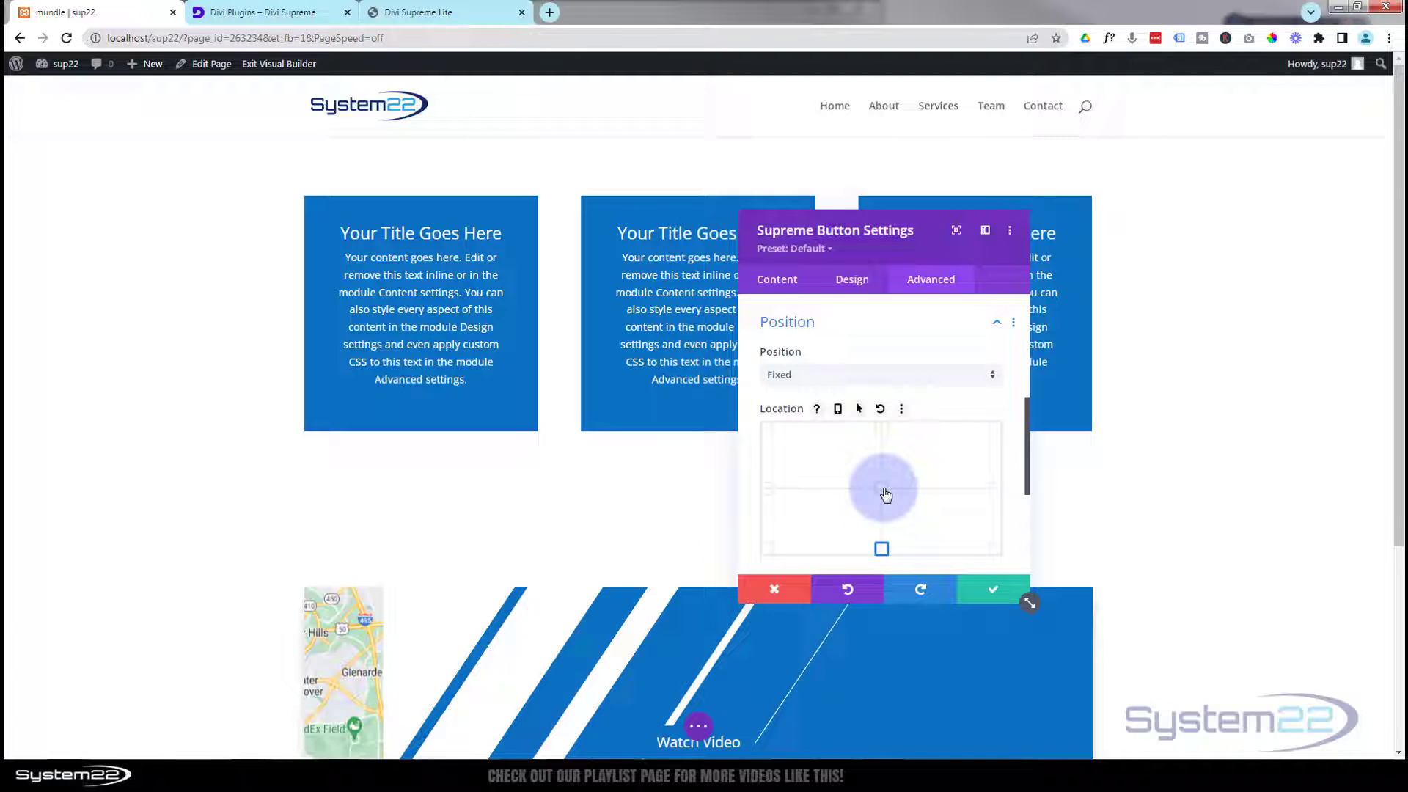
left_click(995, 551)
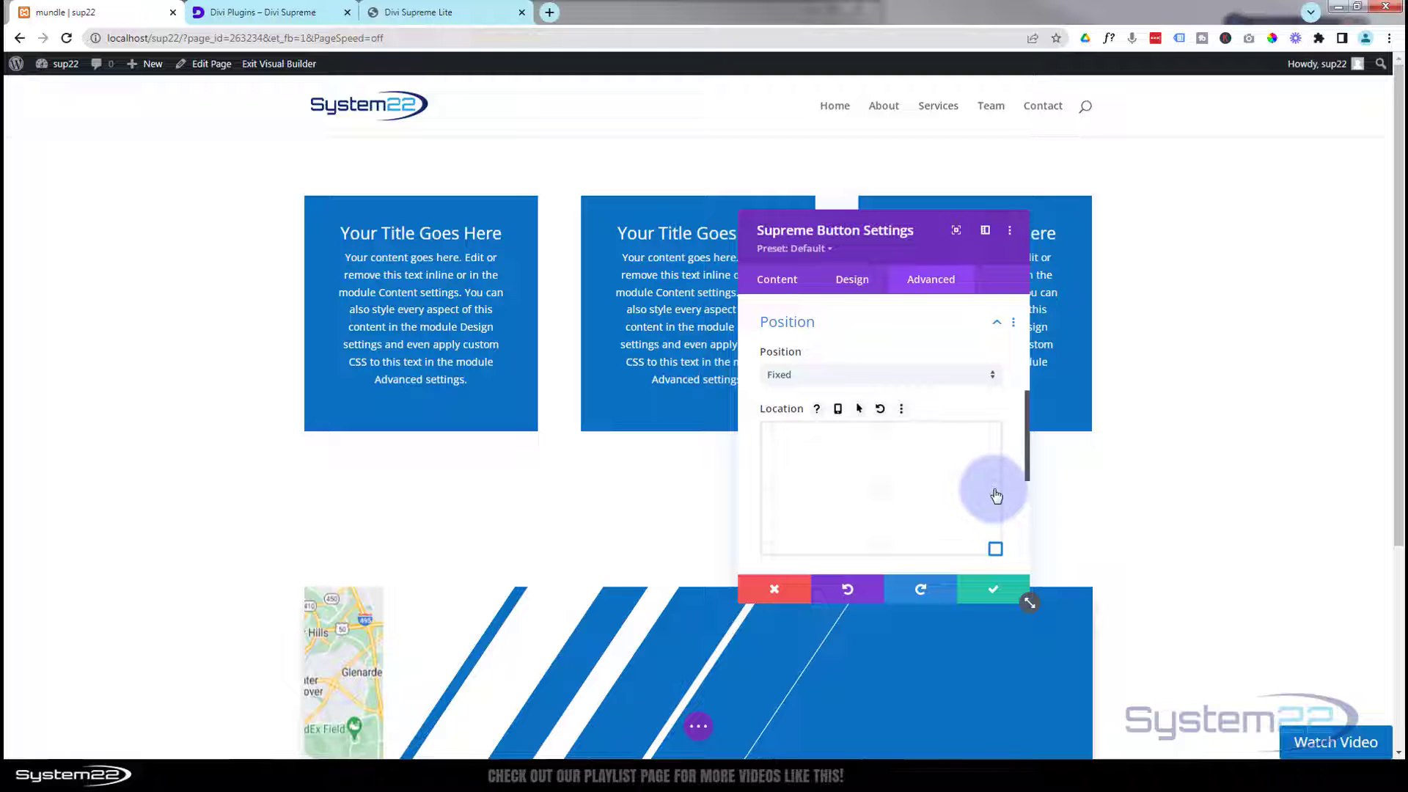
left_click(1001, 455)
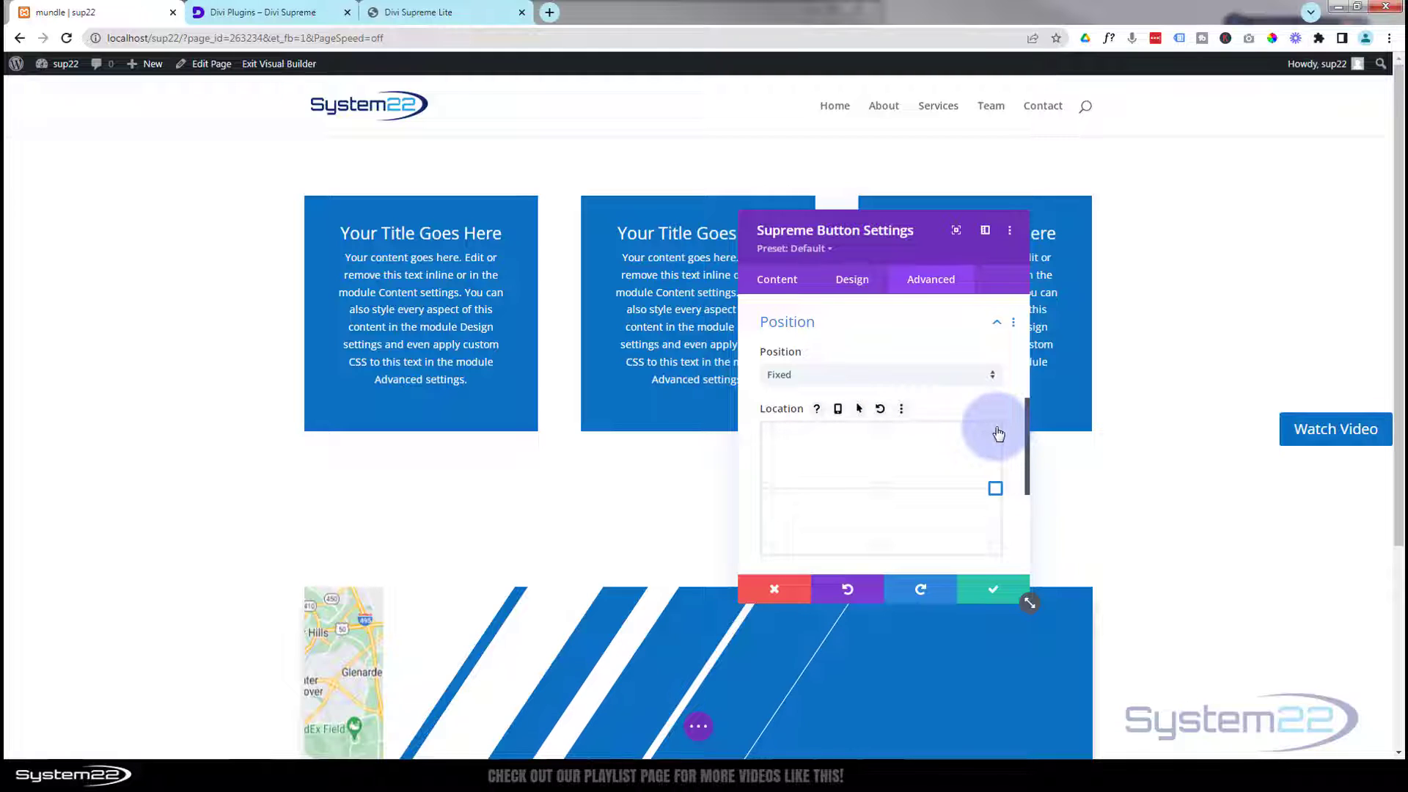
left_click(996, 429)
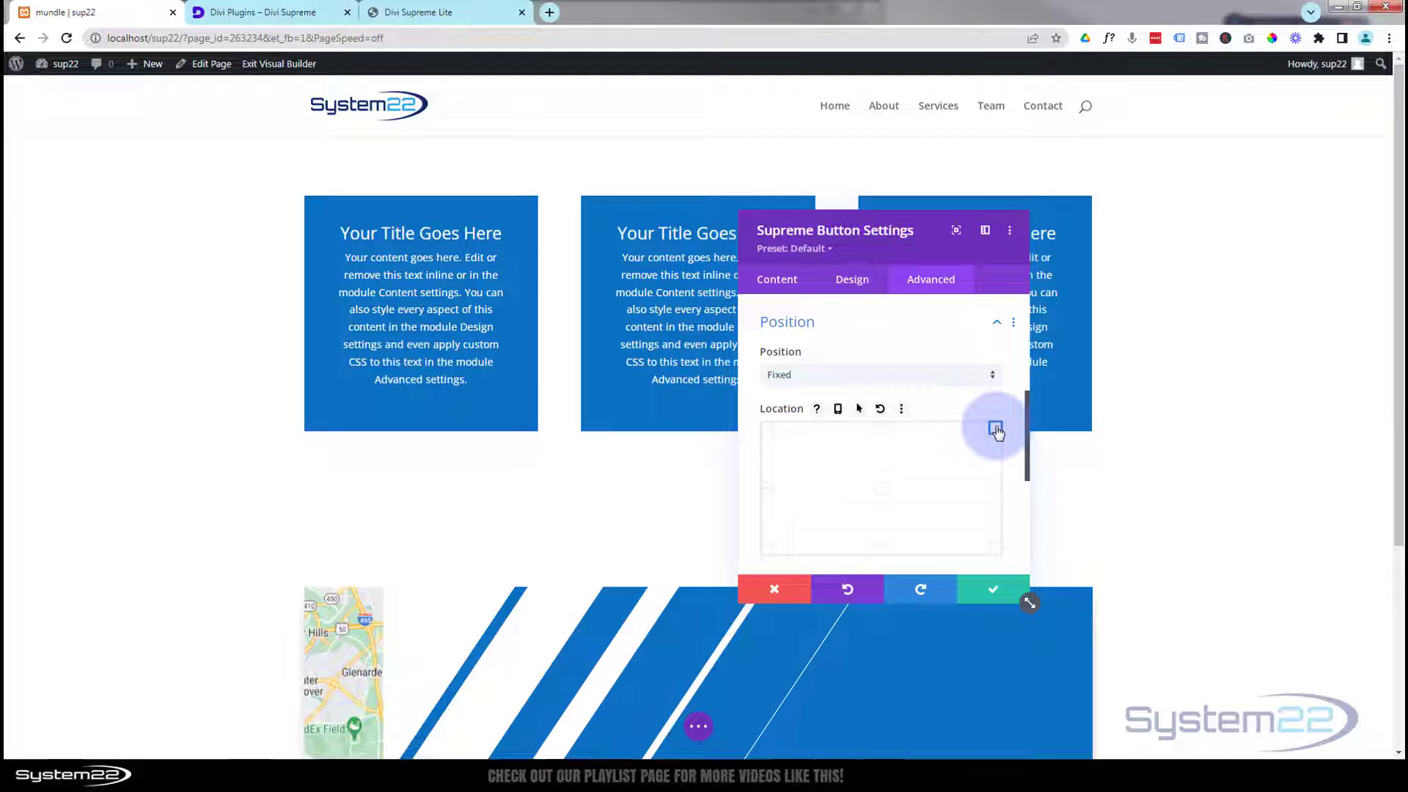
left_click(768, 430)
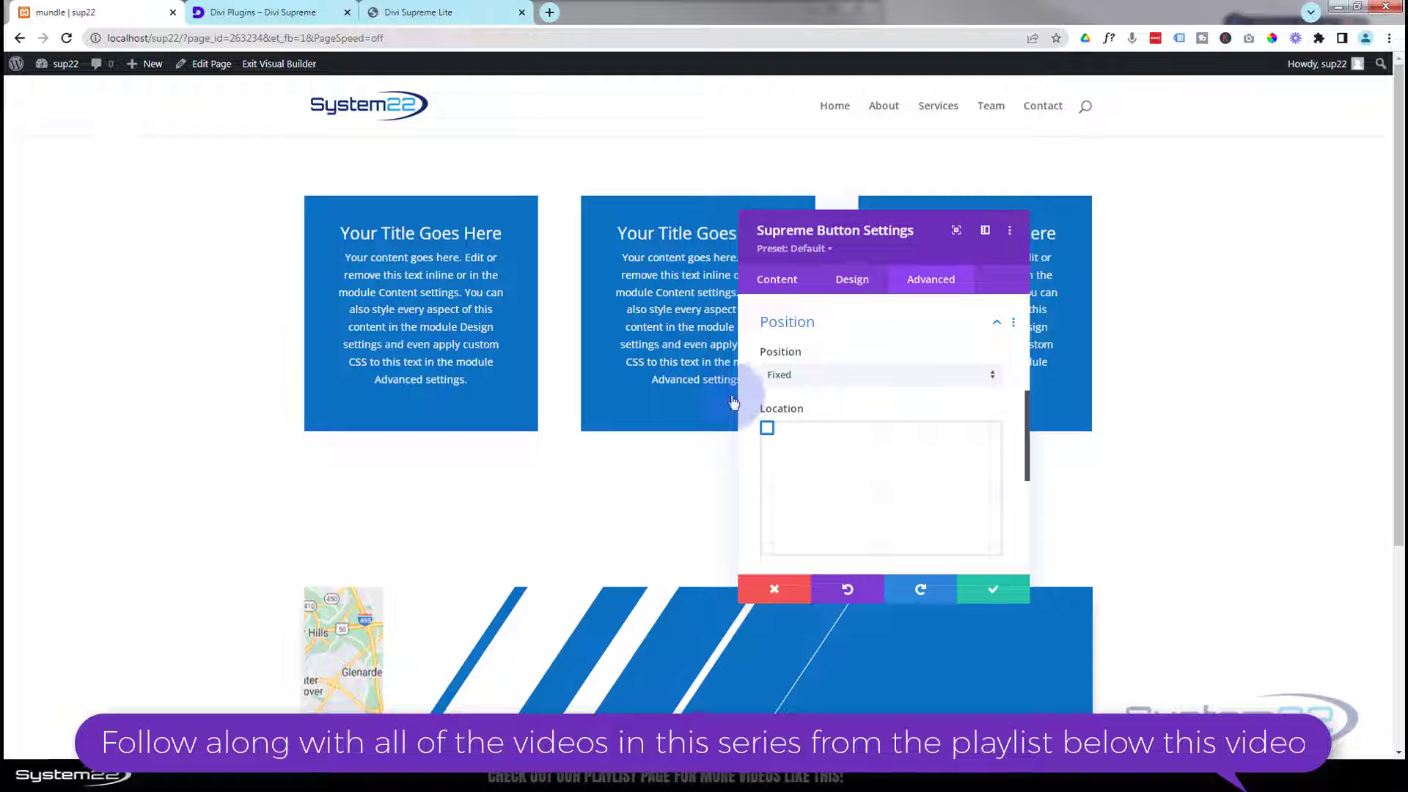
- Offset the fixed Watch Video button 105px vertically and 5px horizontally
scroll(748, 408, "down", 5)
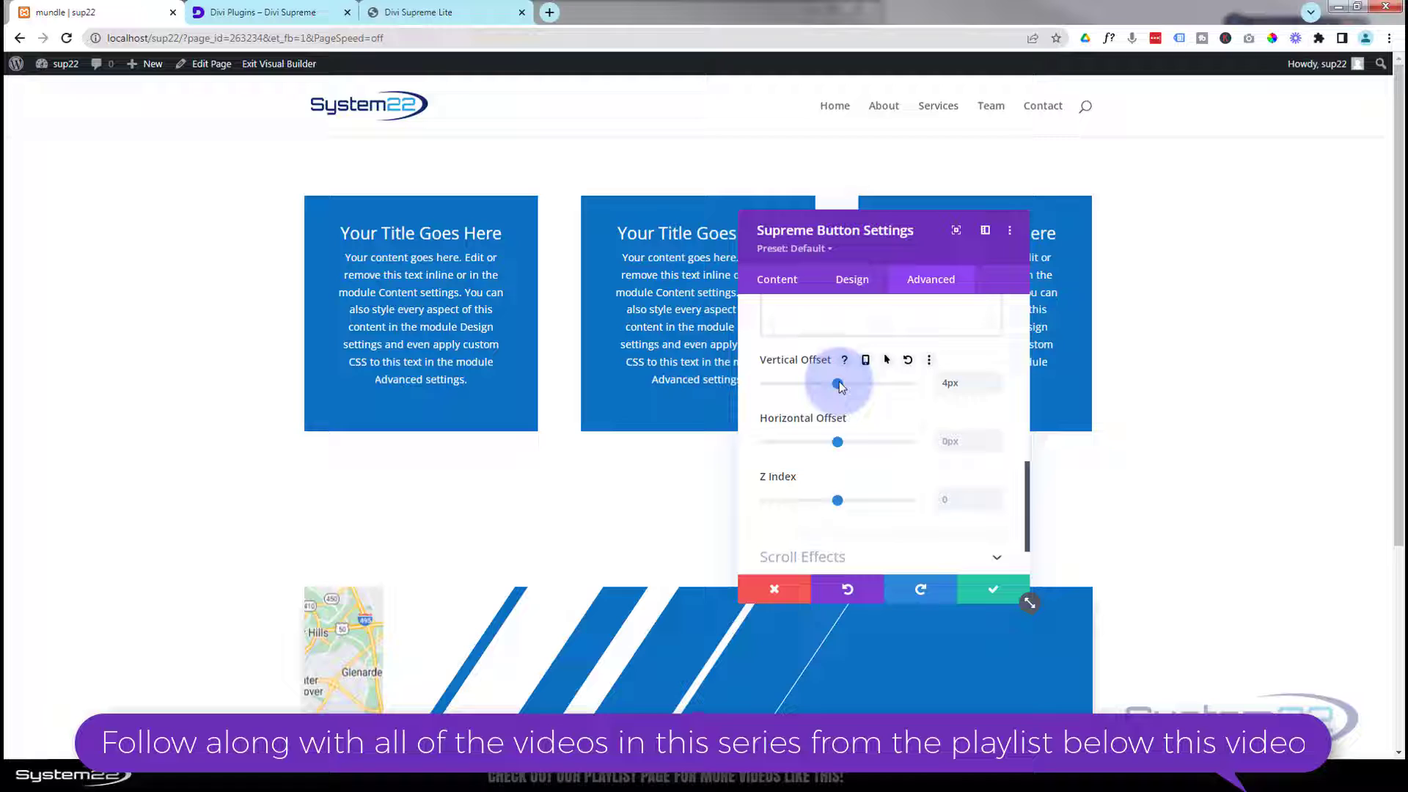
left_click_drag(842, 381, 846, 381)
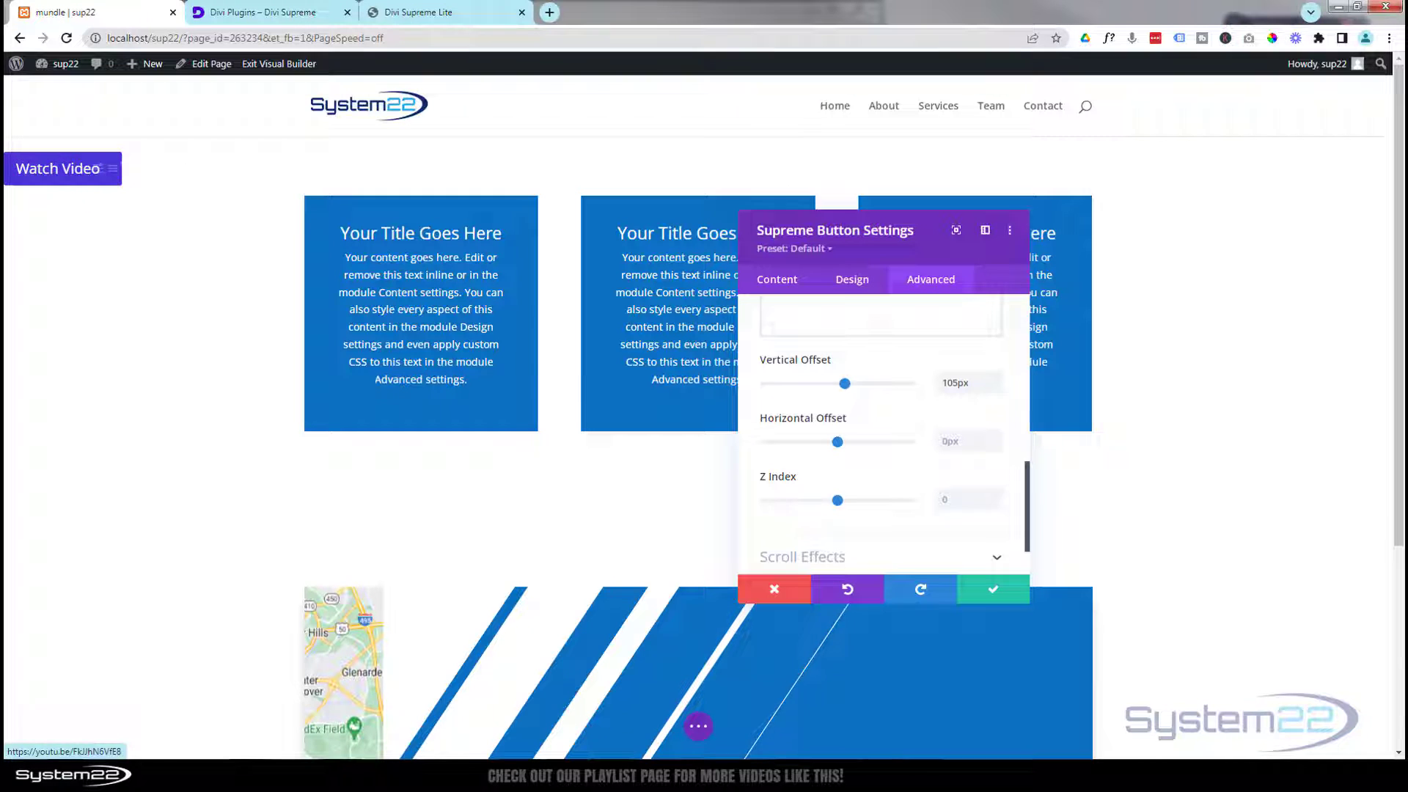
left_click(996, 435)
left_click(996, 435)
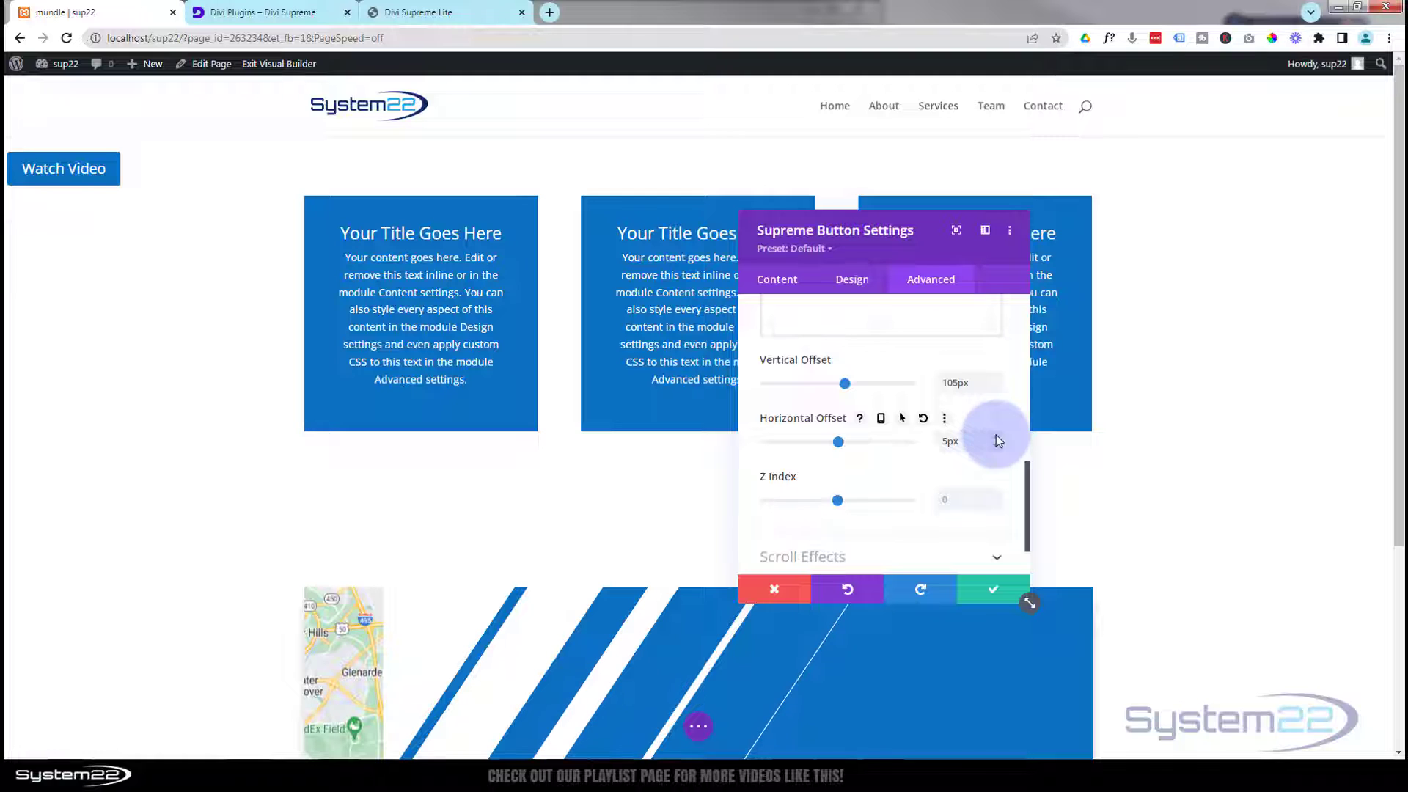
- Scroll the page down and up to confirm the button stays pinned top-left
scroll(512, 511, "down", 4)
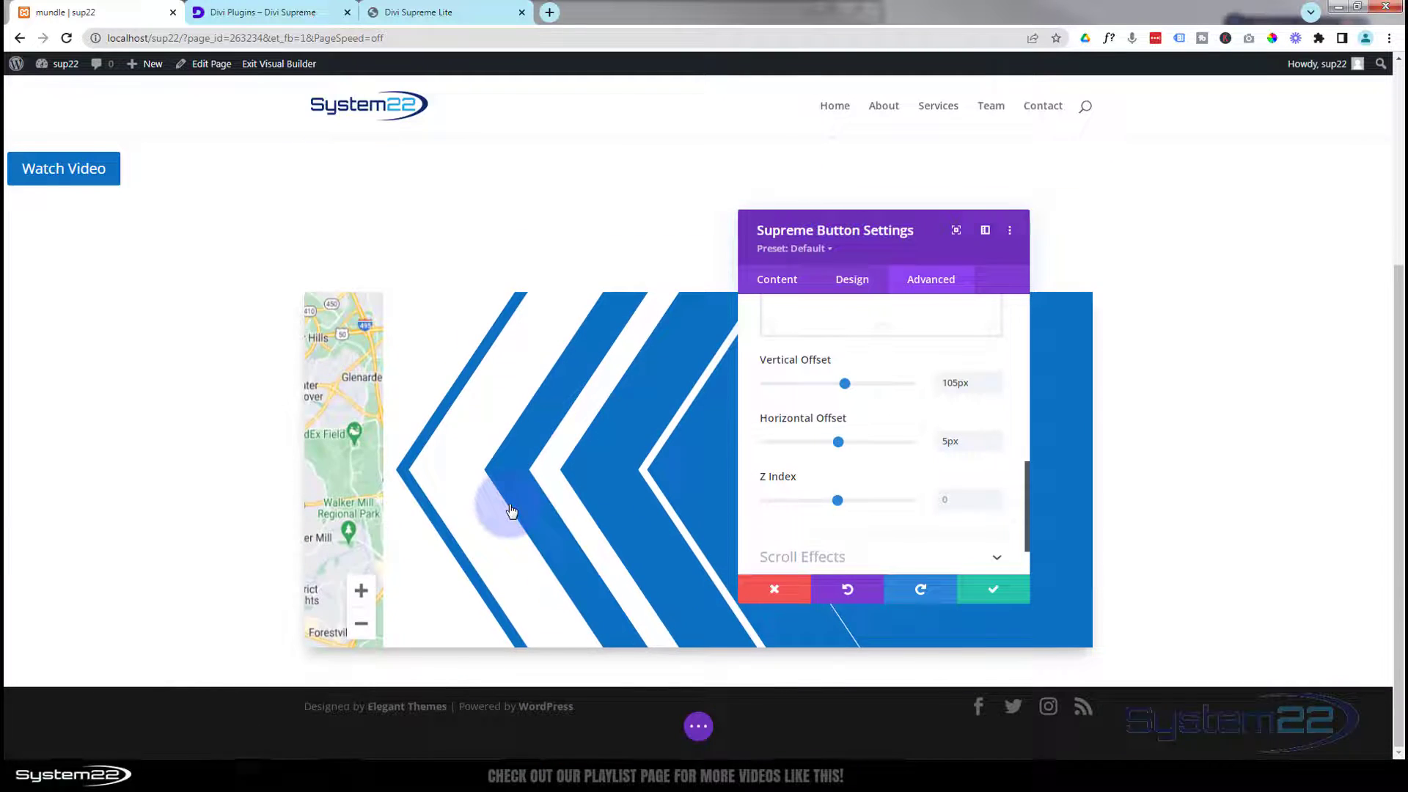
scroll(511, 512, "up", 4)
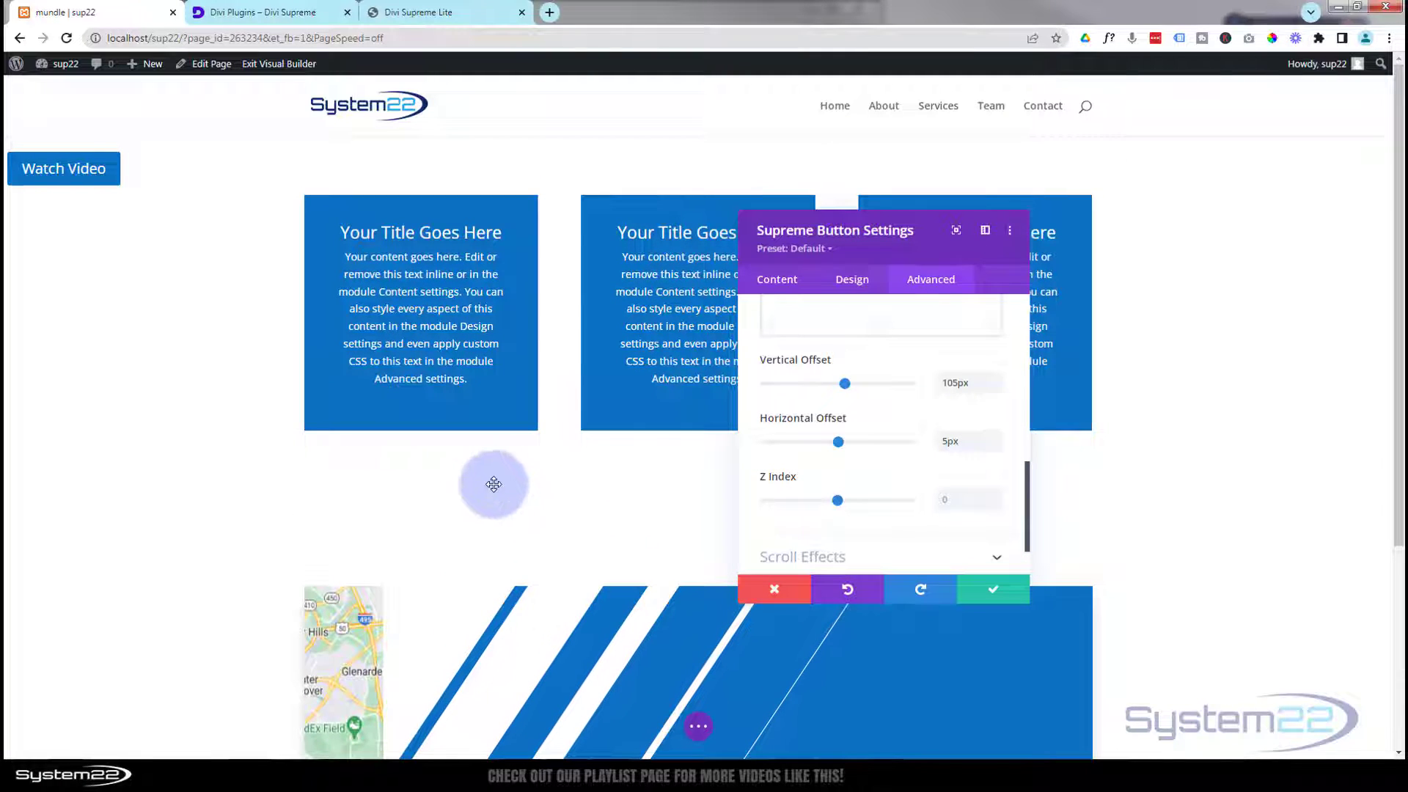
scroll(195, 323, "down", 4)
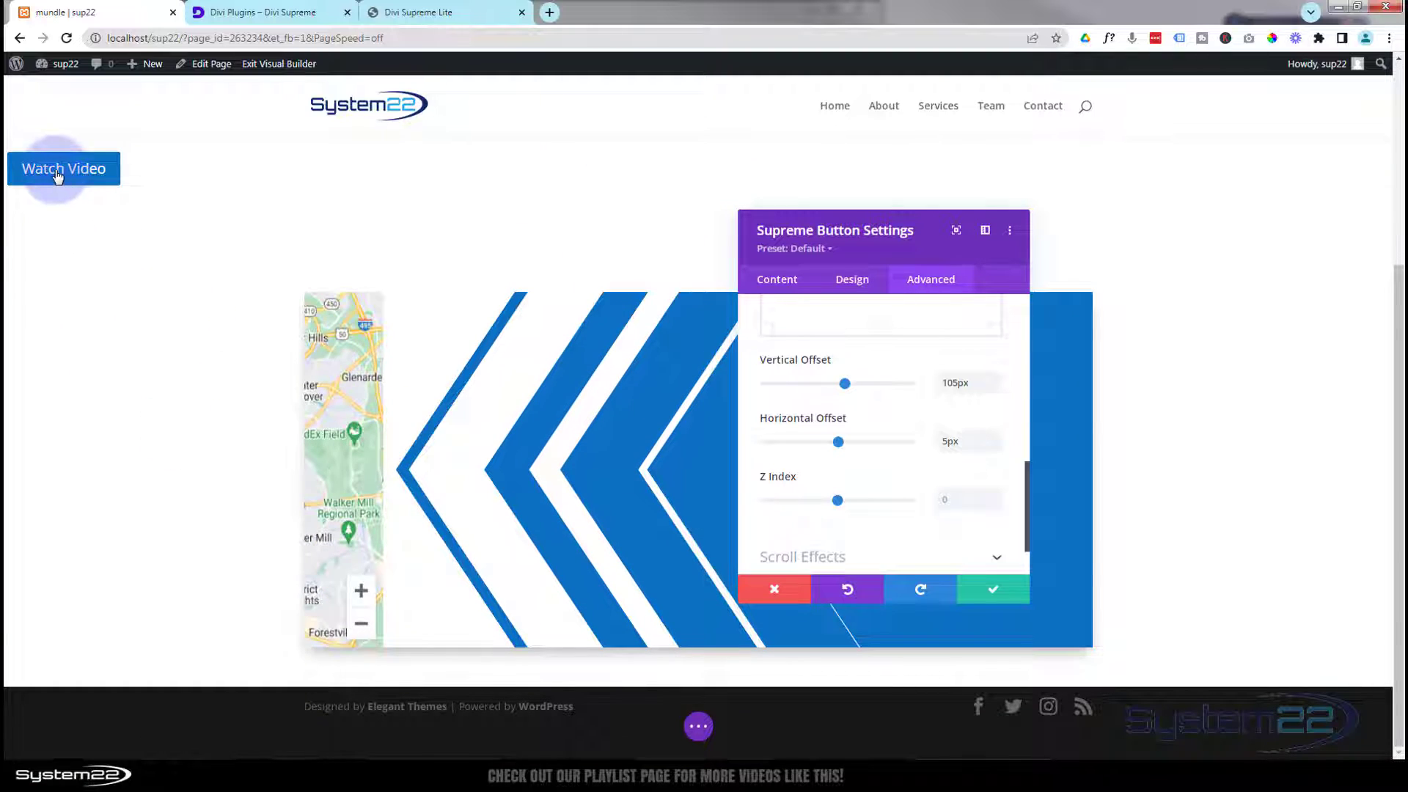
scroll(278, 389, "up", 4)
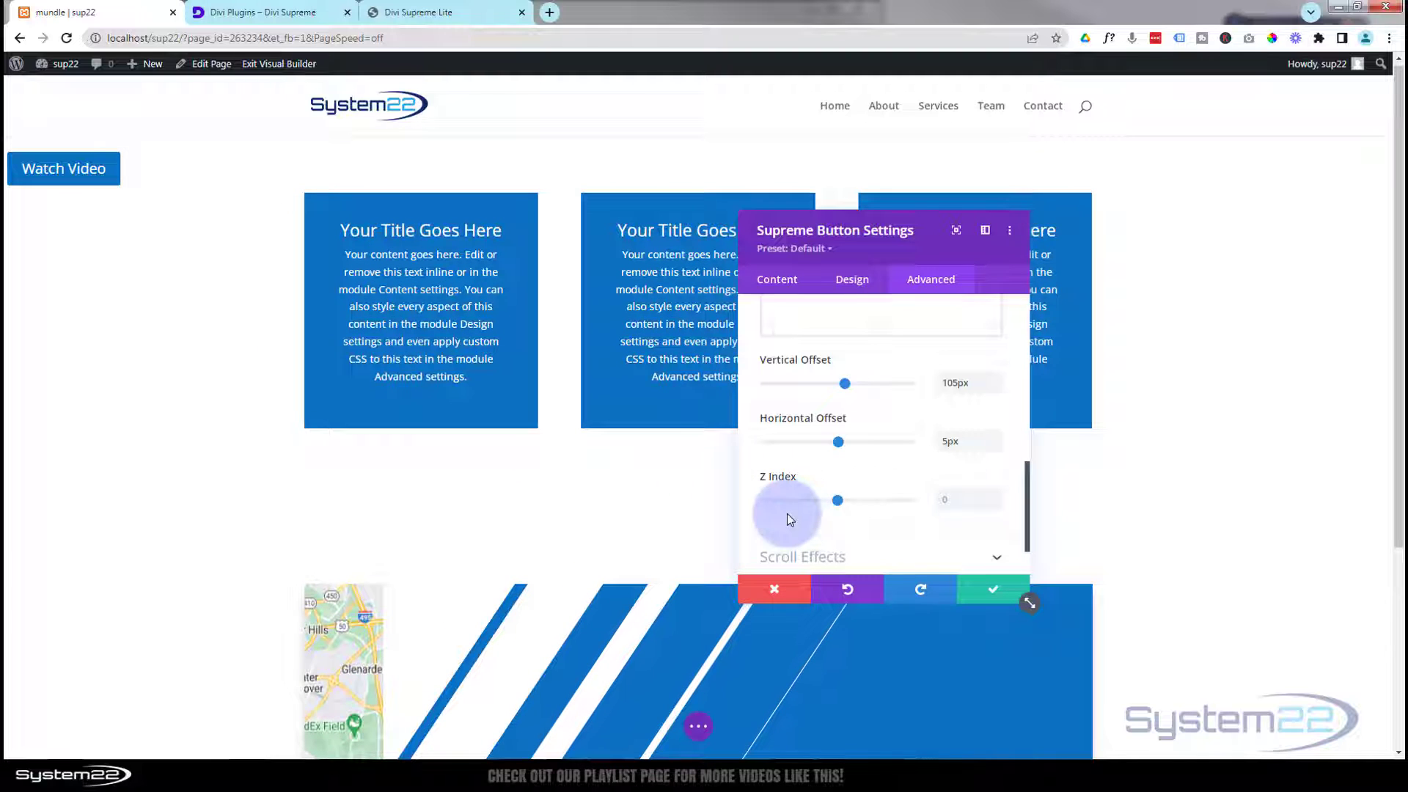
scroll(535, 512, "down", 2)
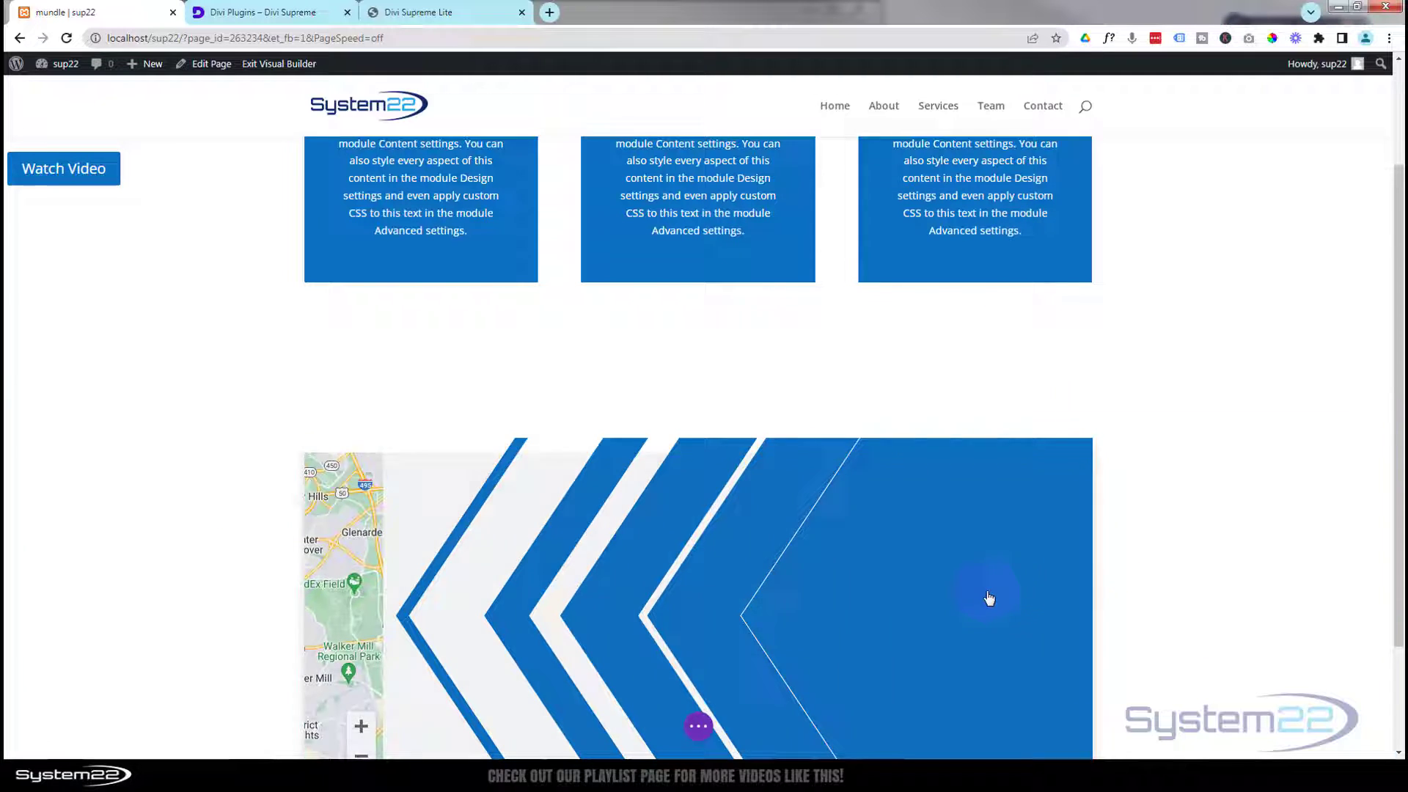
- Apply the black background to the map-and-chevron section and close its settings
left_click(96, 448)
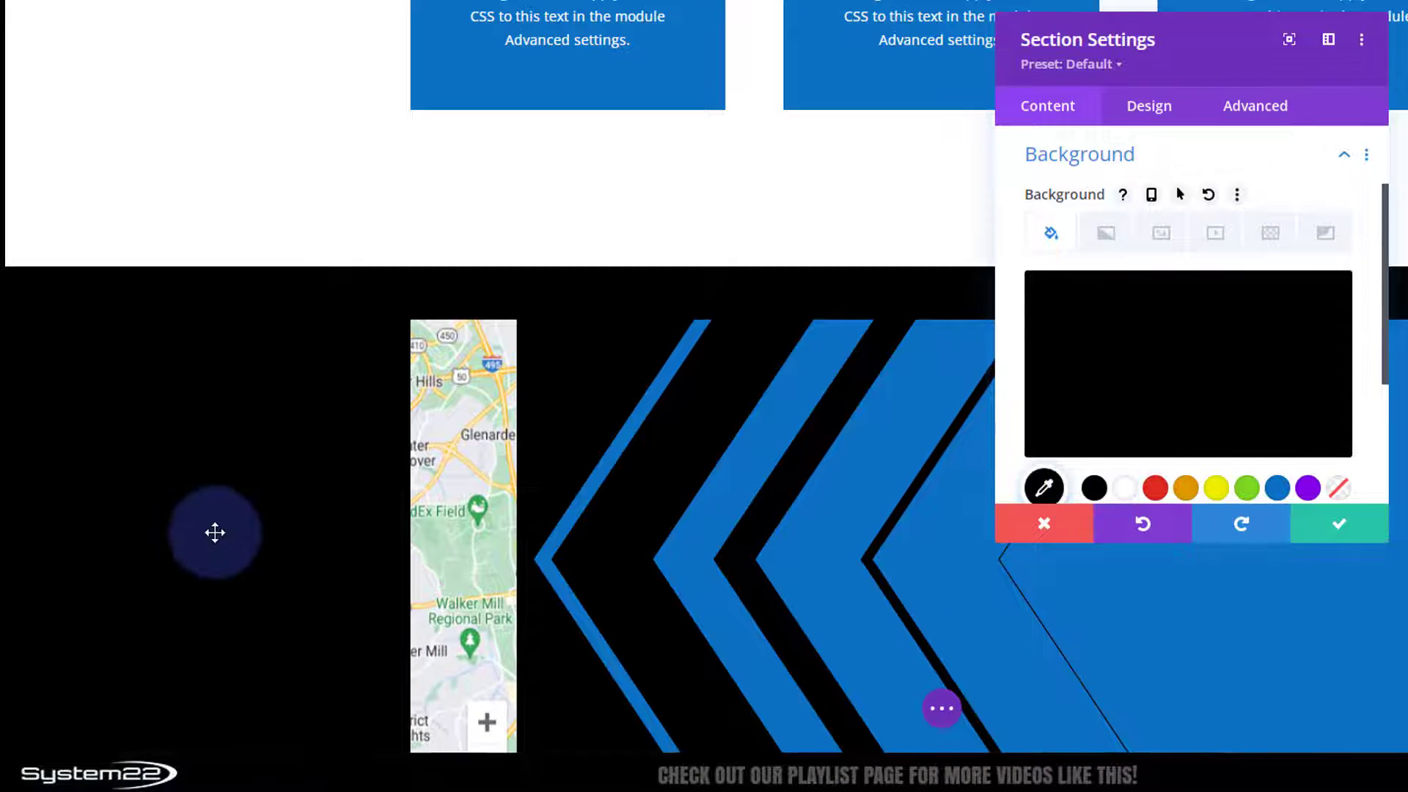
scroll(204, 117, "down", 3)
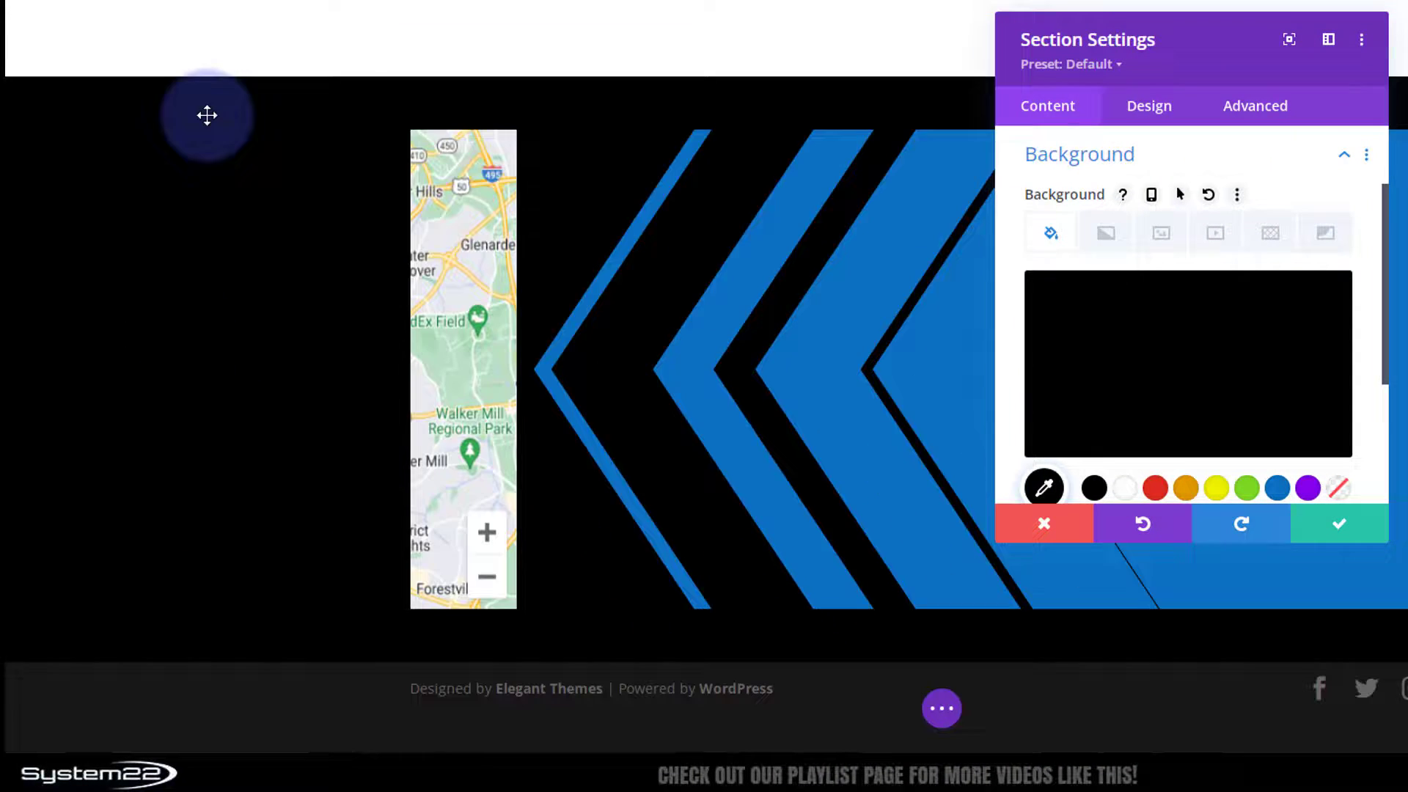
scroll(205, 118, "up", 4)
scroll(205, 118, "up", 2)
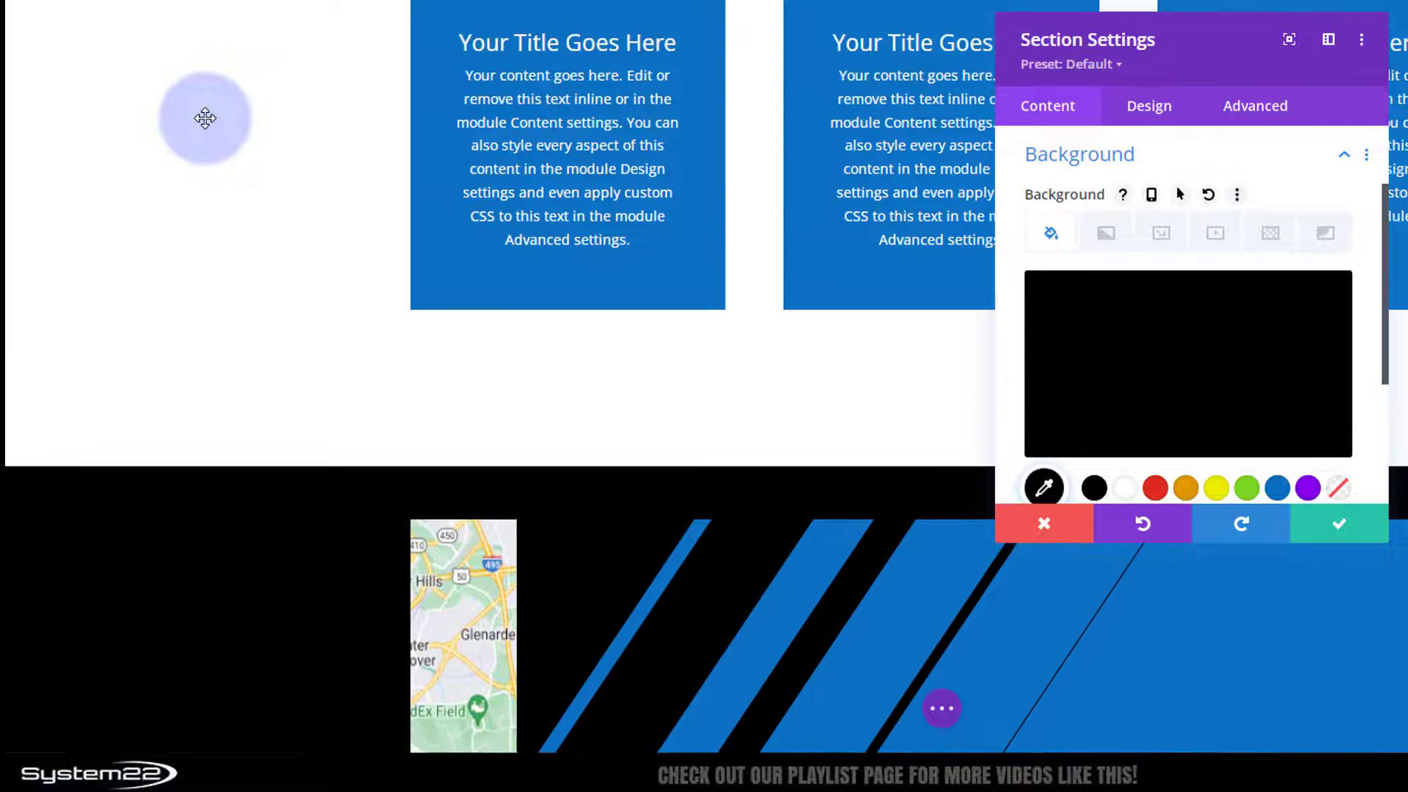
key("Escape")
mouse_move(142, 566)
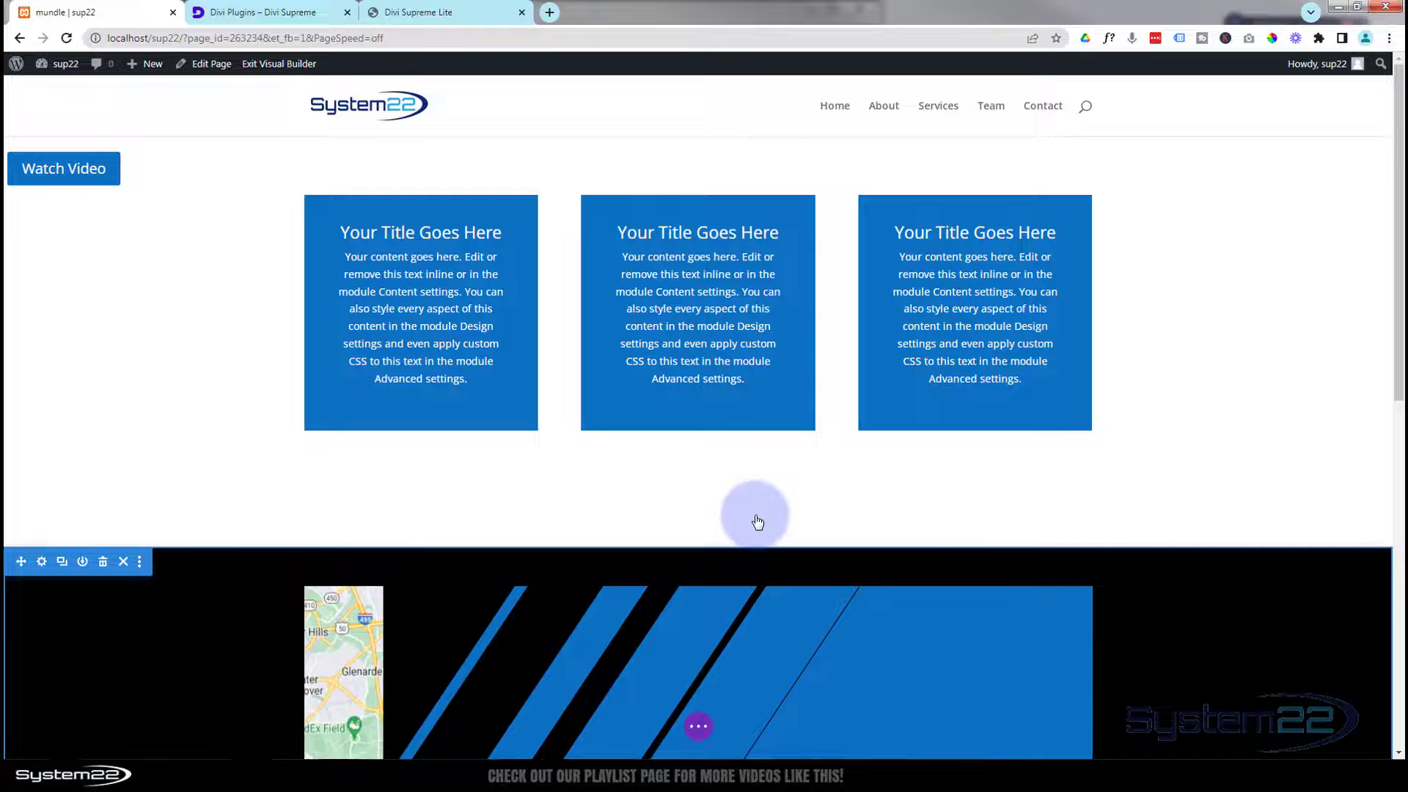
scroll(754, 519, "down", 3)
scroll(758, 522, "down", 3)
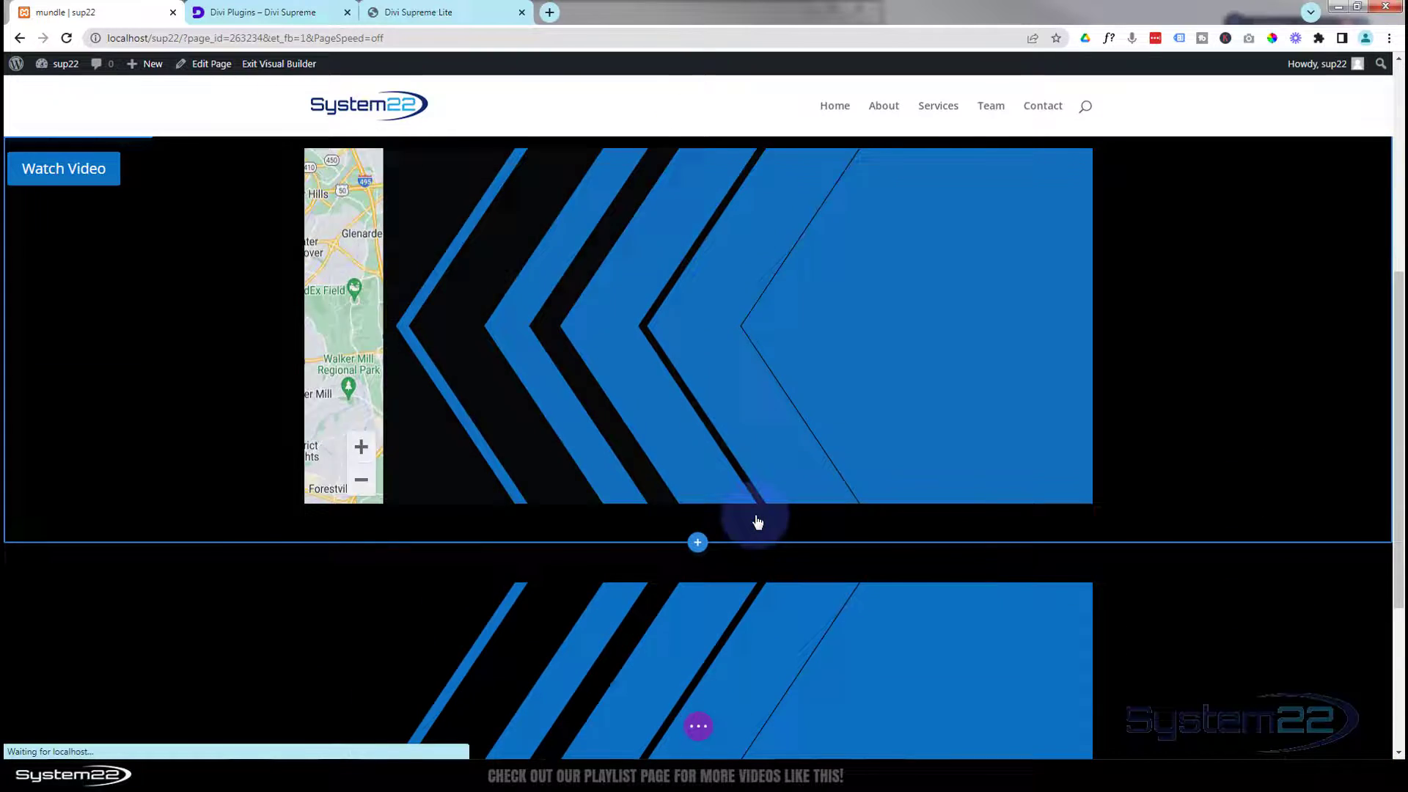
scroll(758, 522, "up", 3)
scroll(757, 522, "down", 3)
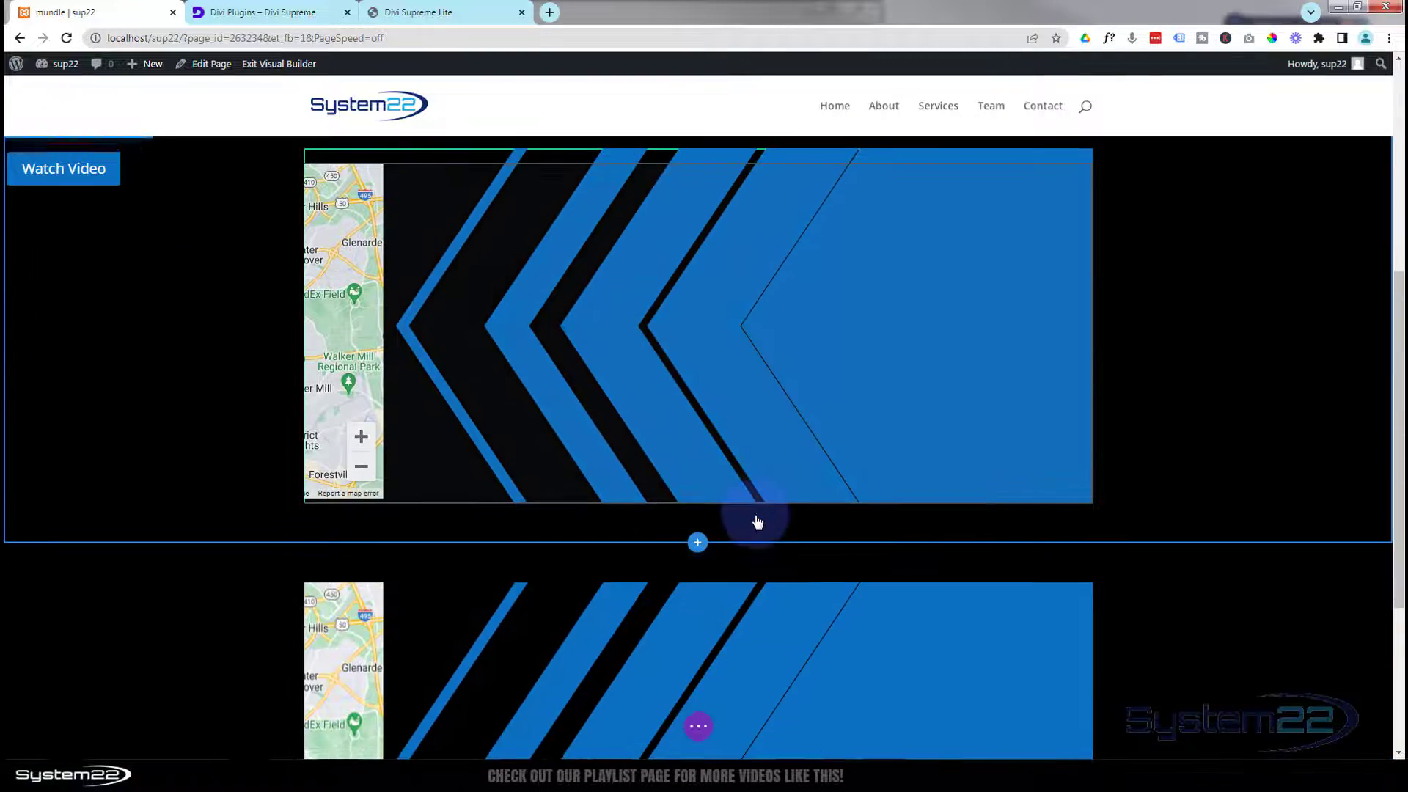
scroll(755, 525, "up", 4)
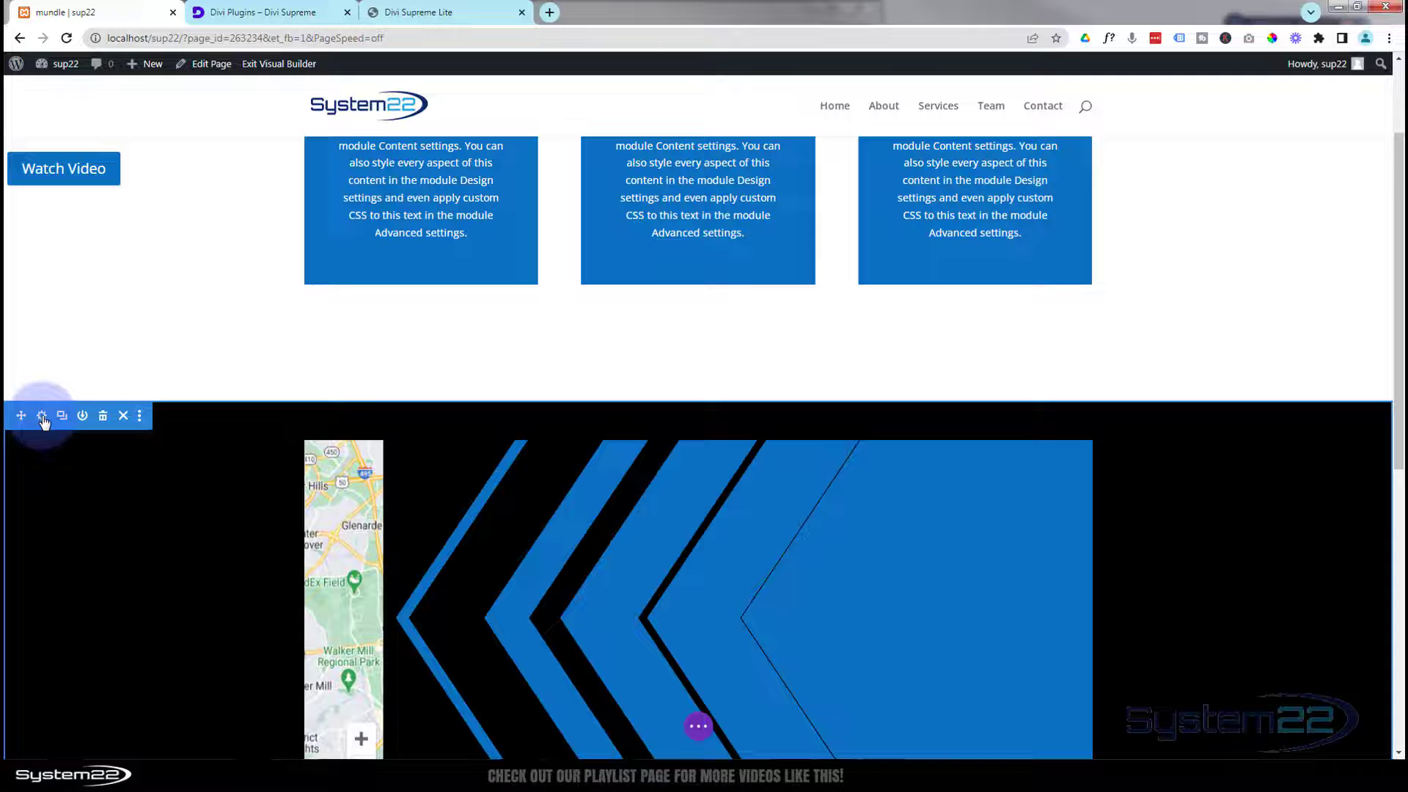
- In the dark section's Advanced > Position settings, start entering a Z Index of 10
left_click(42, 416)
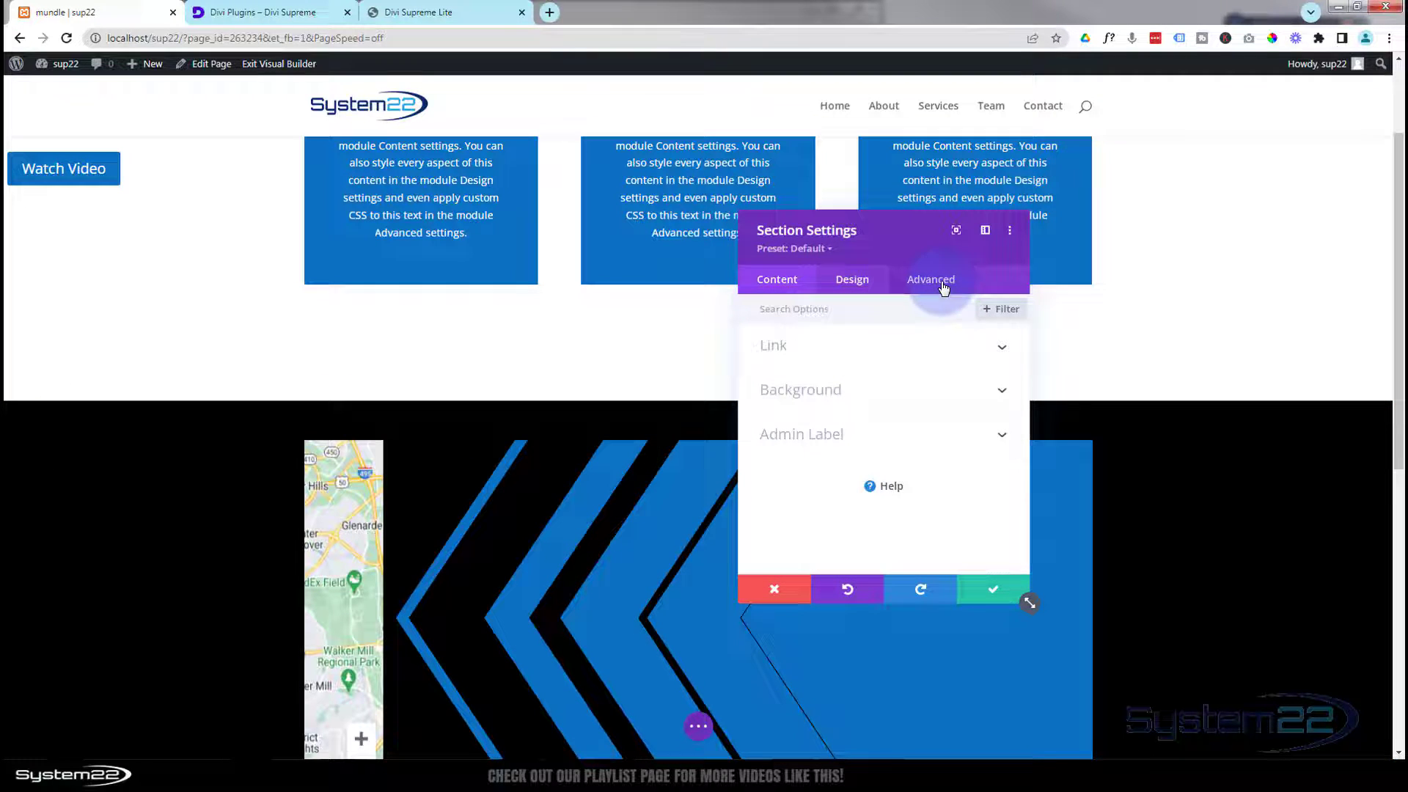
left_click(944, 287)
scroll(909, 455, "down", 2)
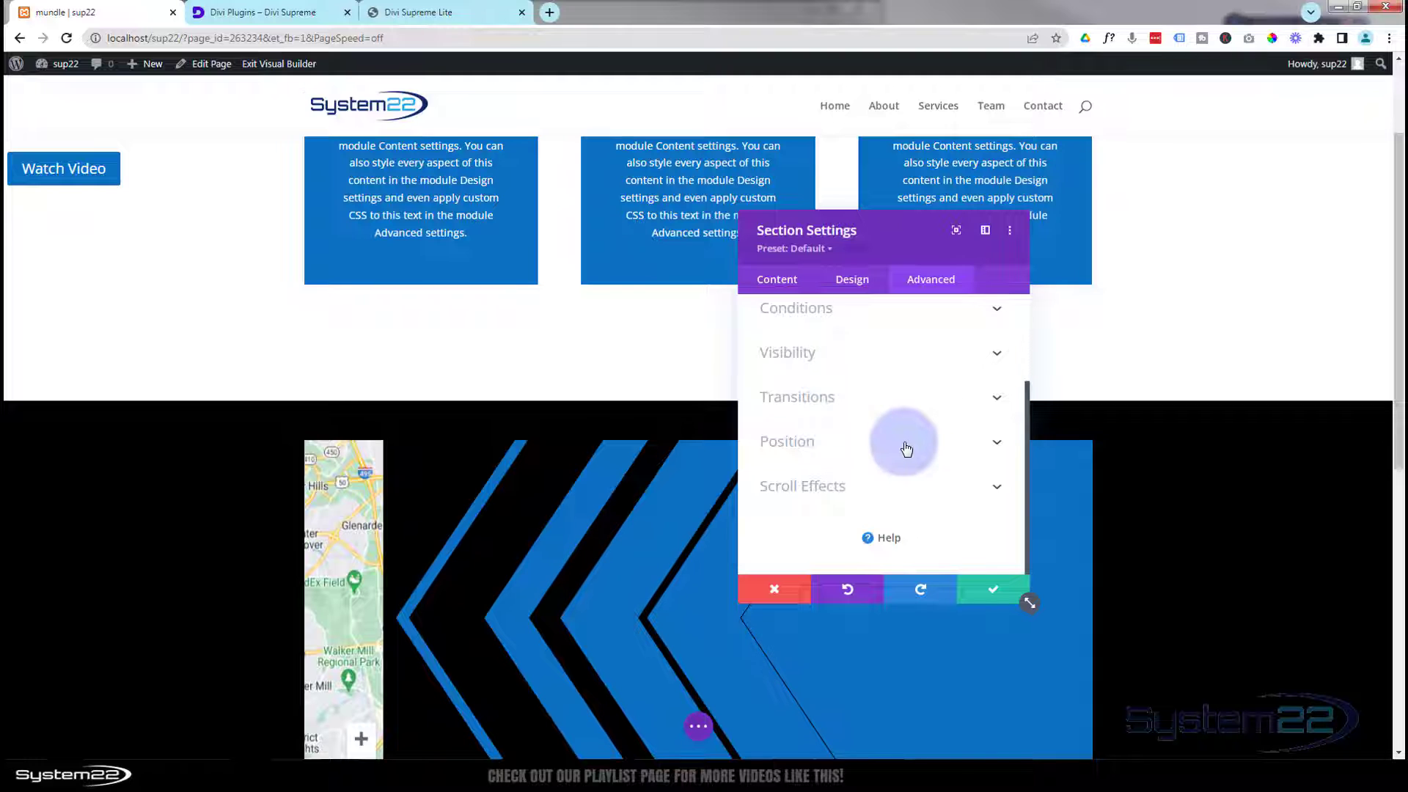
left_click(907, 448)
scroll(906, 449, "down", 4)
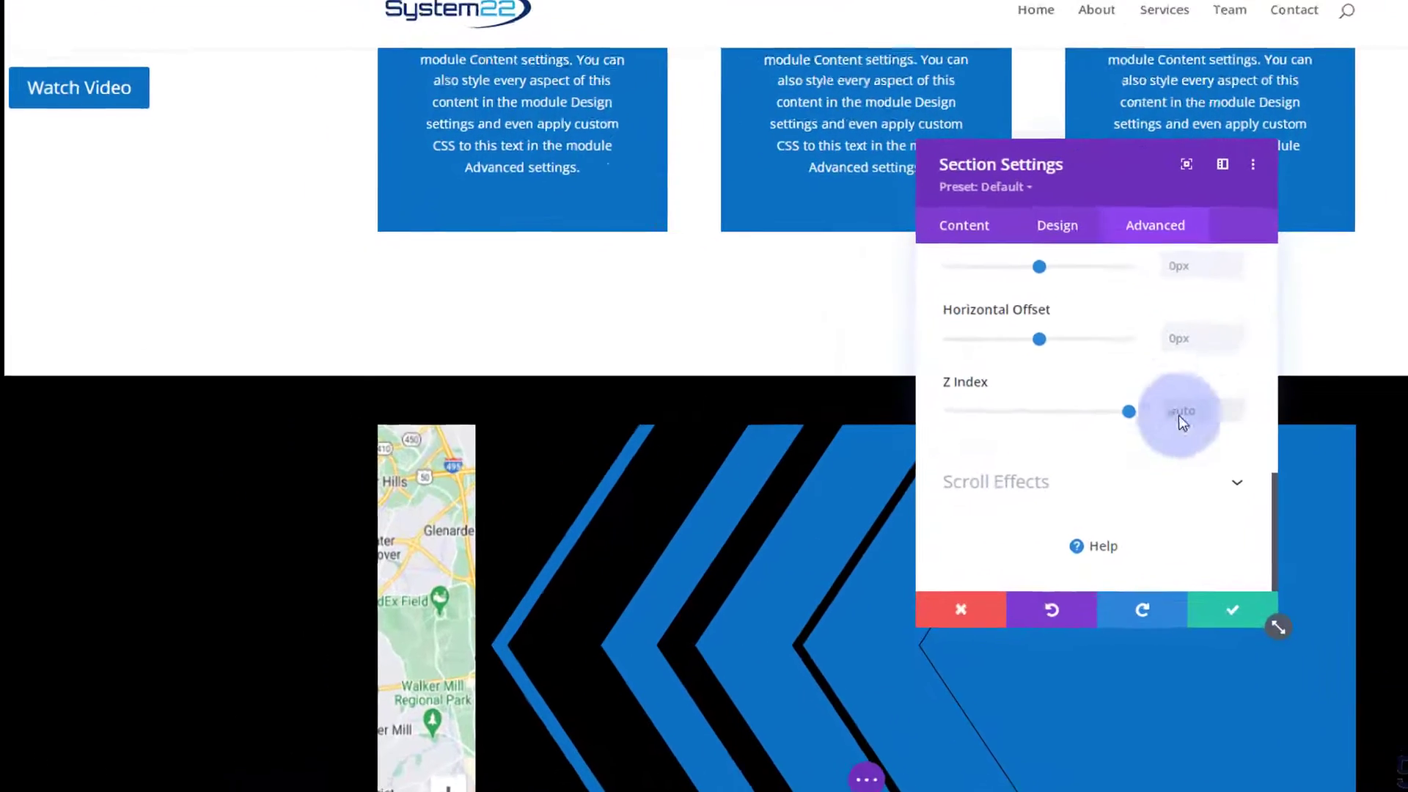
left_click(946, 430)
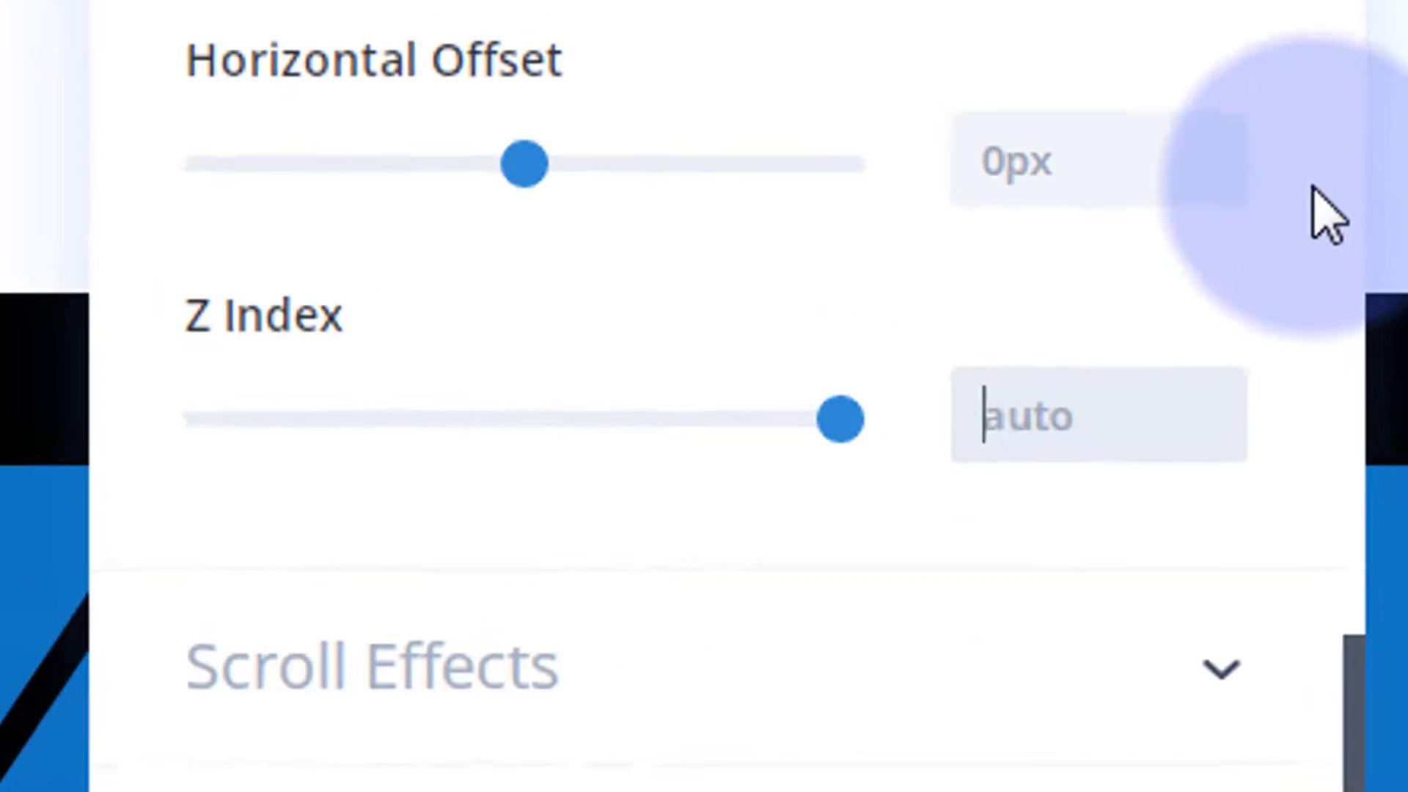
type("10")
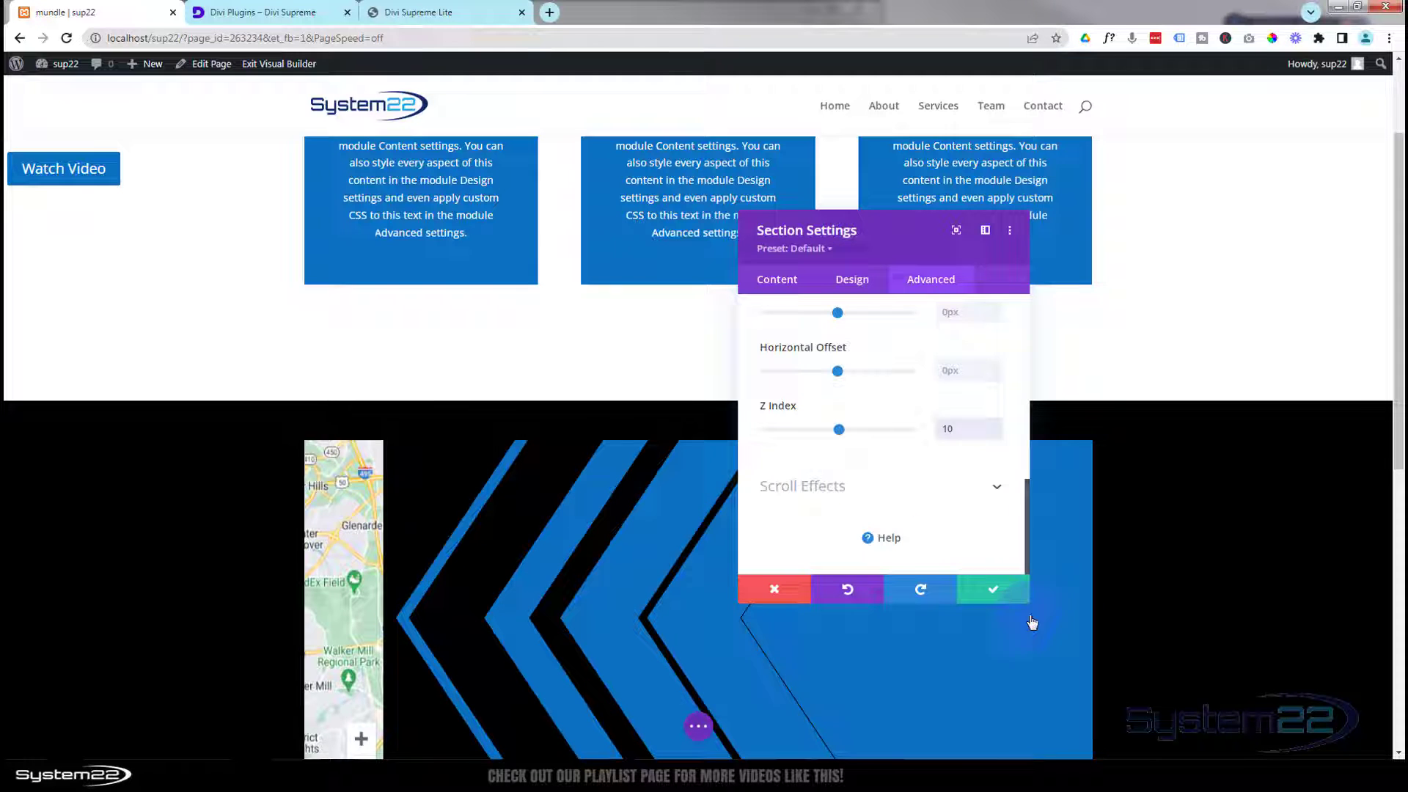
- Save the section's Z Index of 10, then give the Watch Video button Z Index 8
left_click(995, 592)
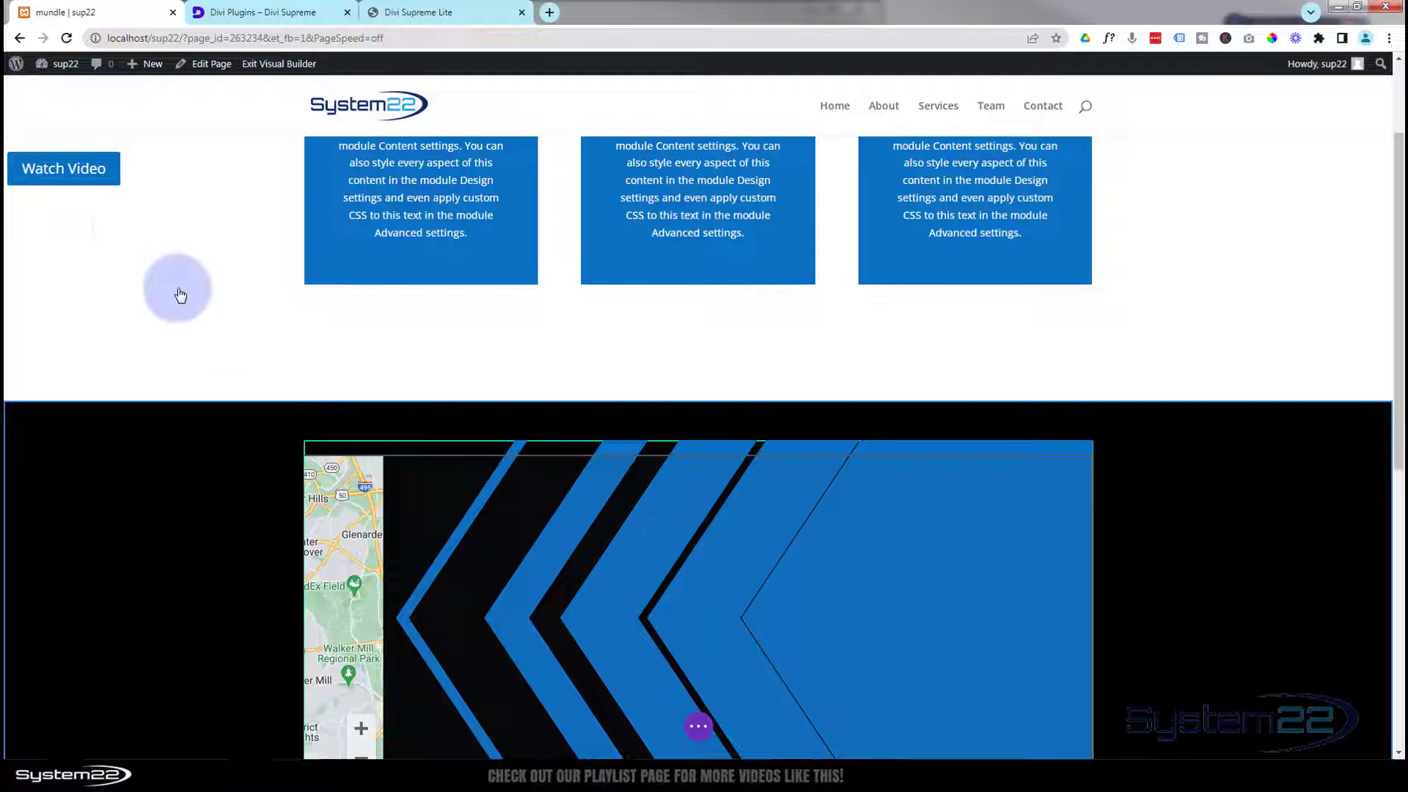
left_click(76, 180)
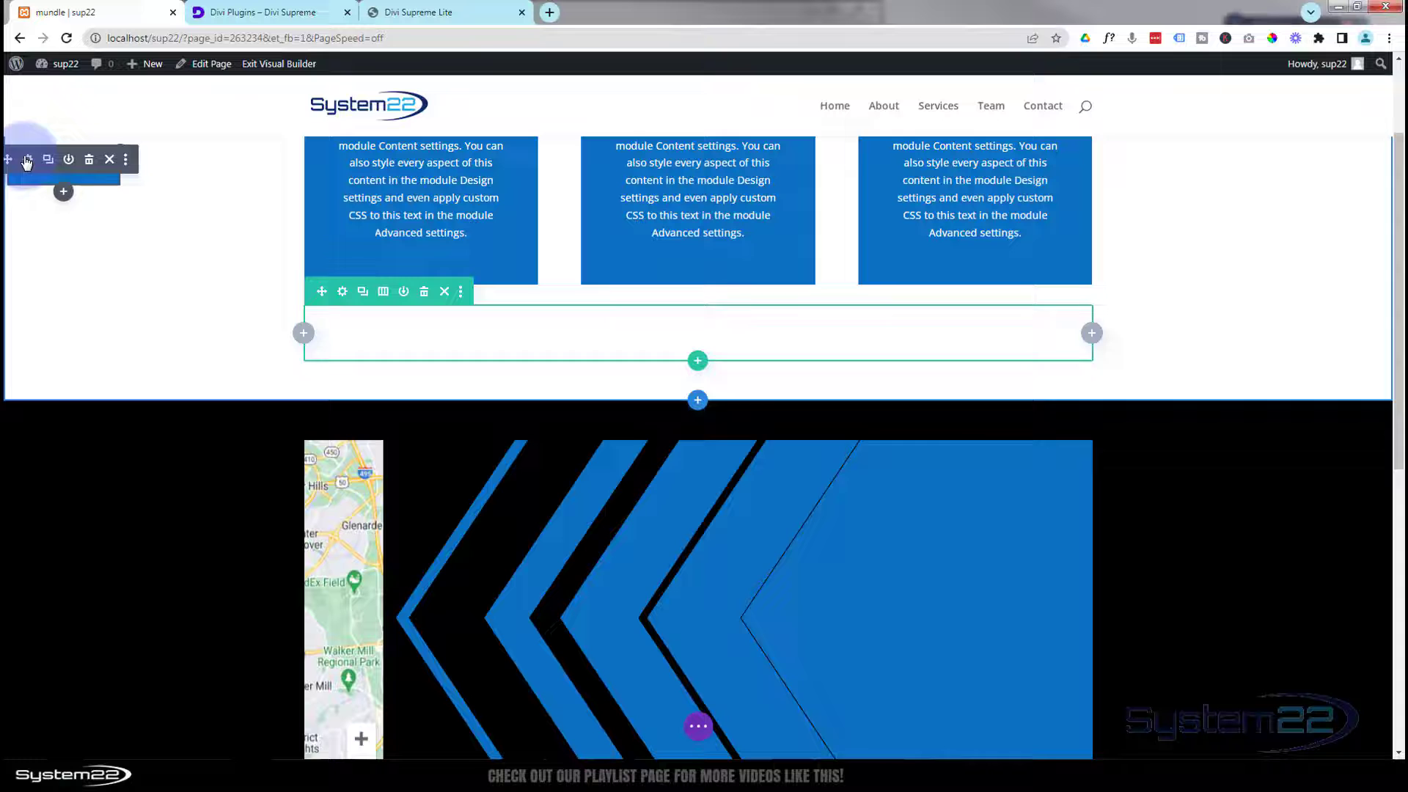
left_click(27, 160)
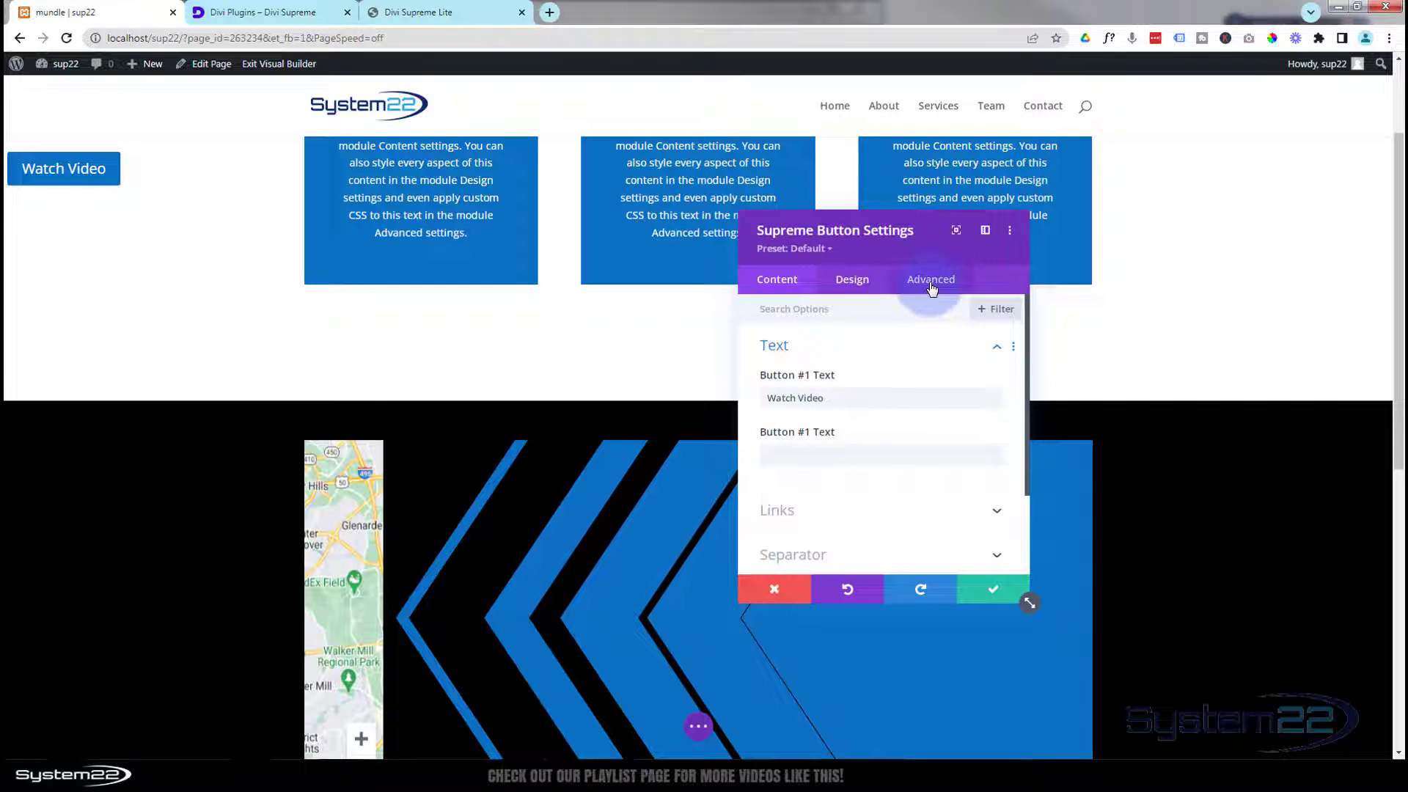
left_click(932, 287)
scroll(936, 472, "down", 3)
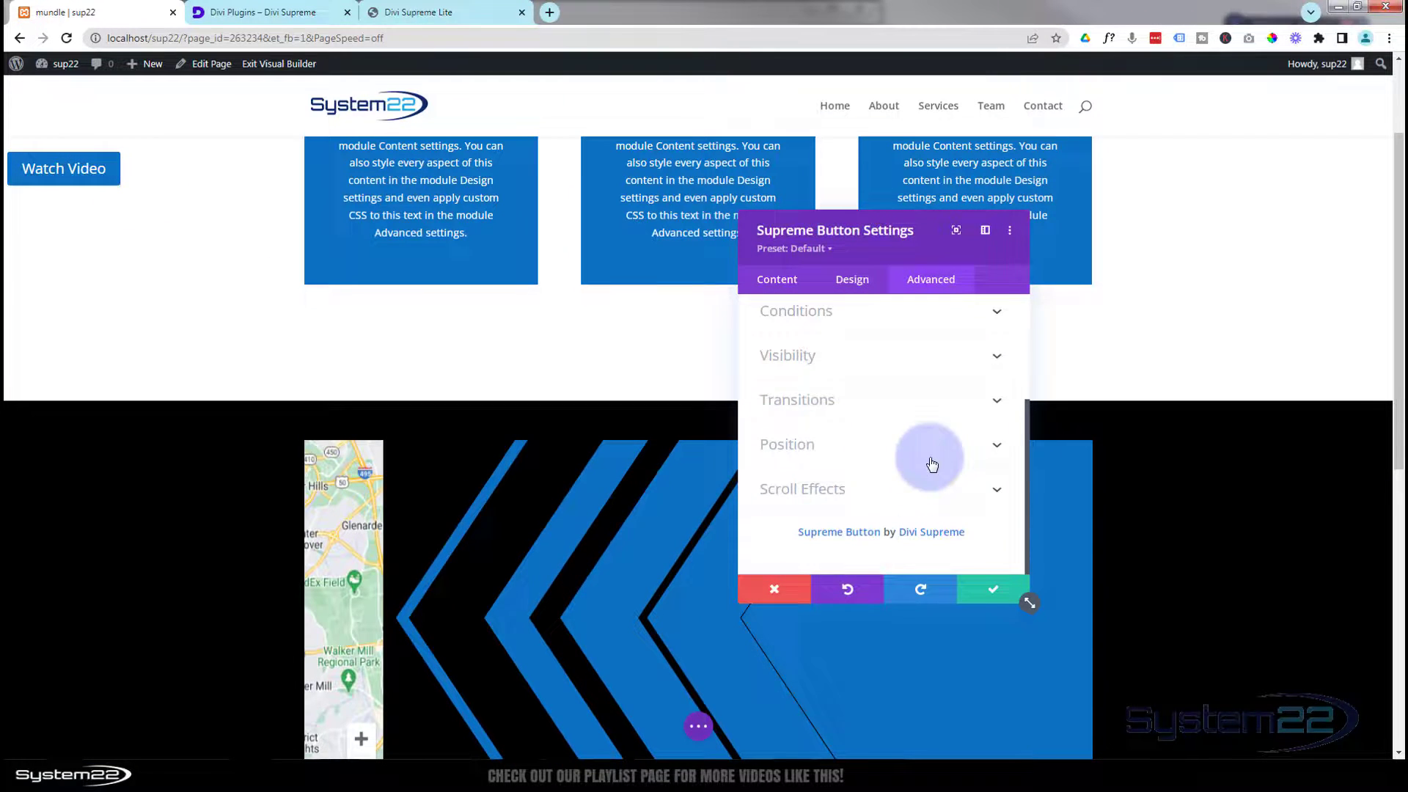
left_click(932, 464)
scroll(918, 462, "down", 5)
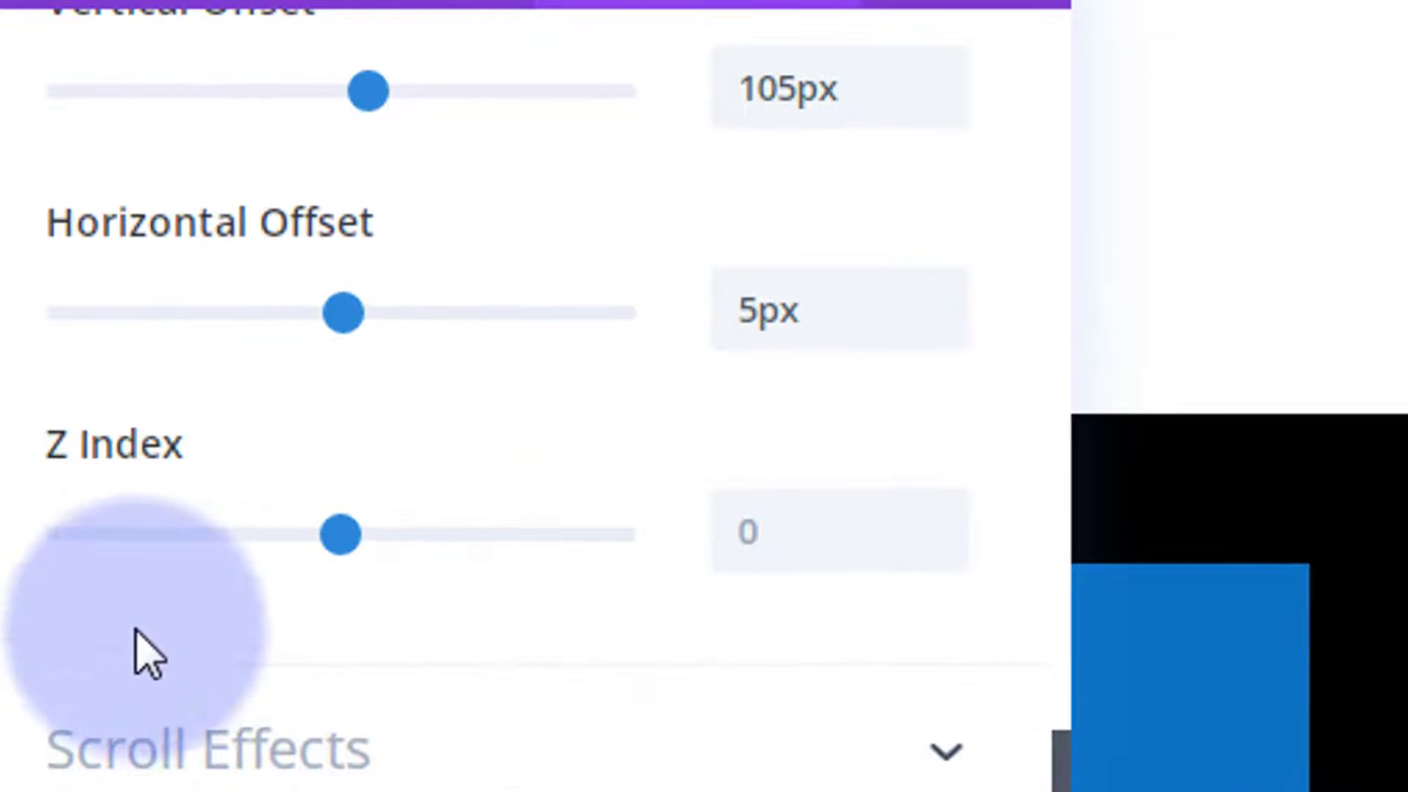
left_click(847, 529)
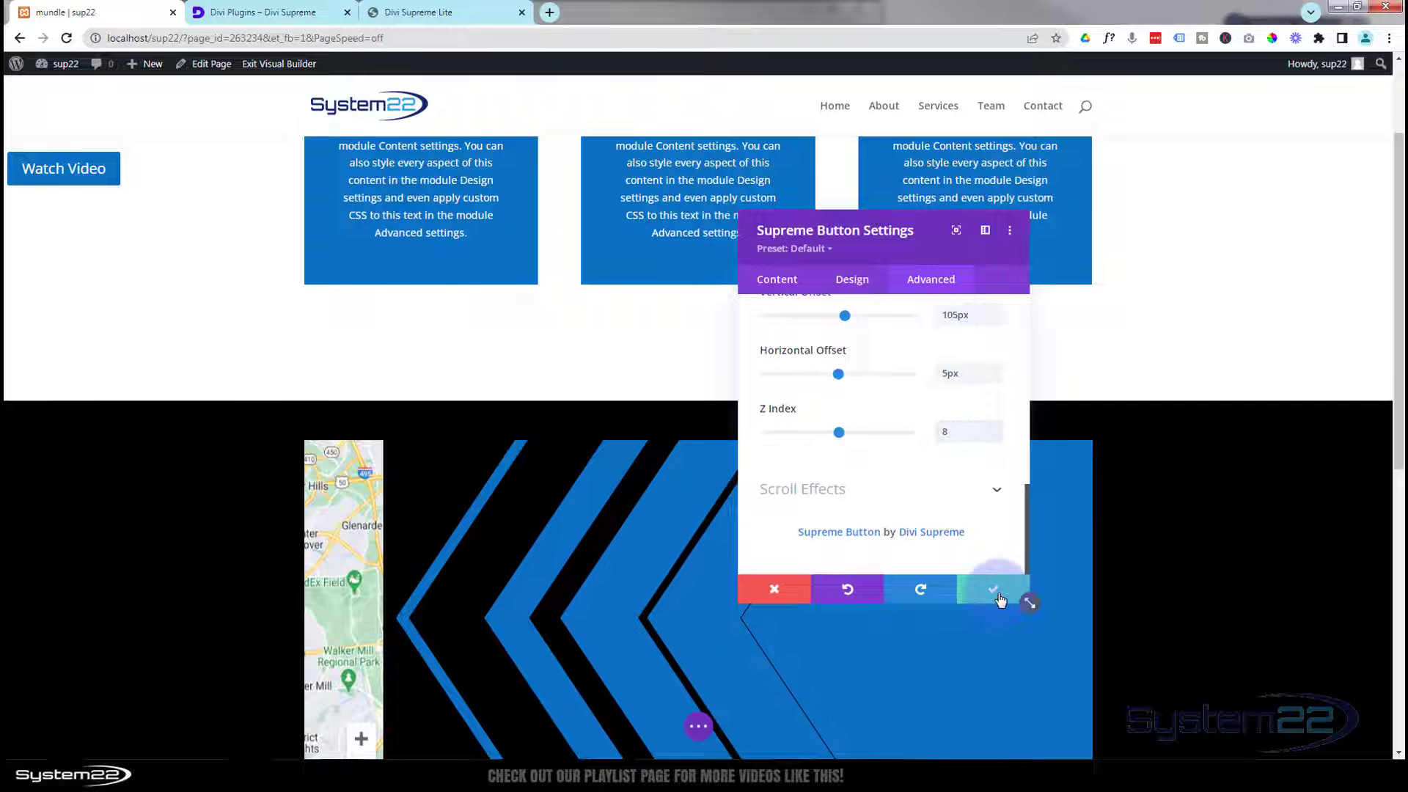
left_click(997, 595)
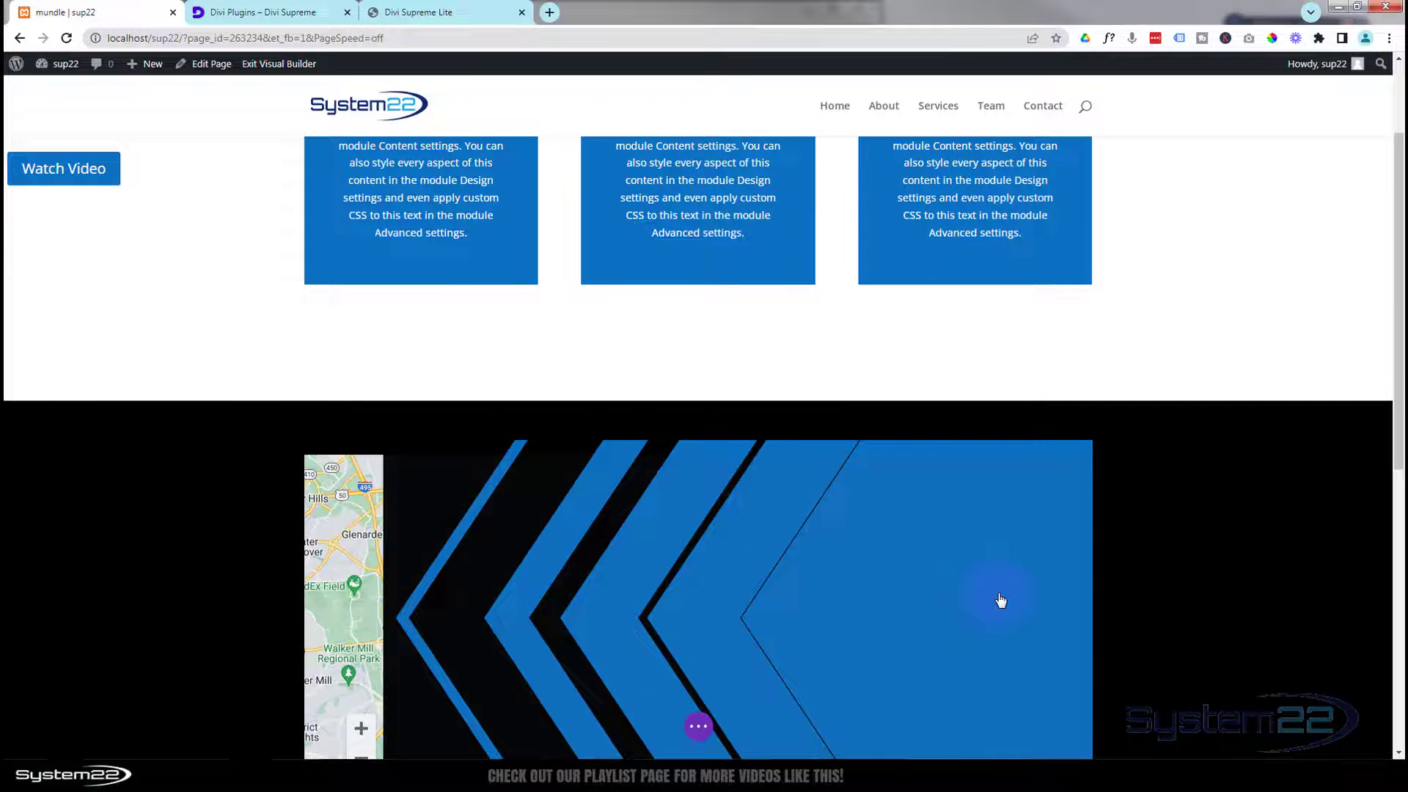
- Scroll the page to check how the z-index 8 button layers against the dark sections
scroll(202, 571, "down", 5)
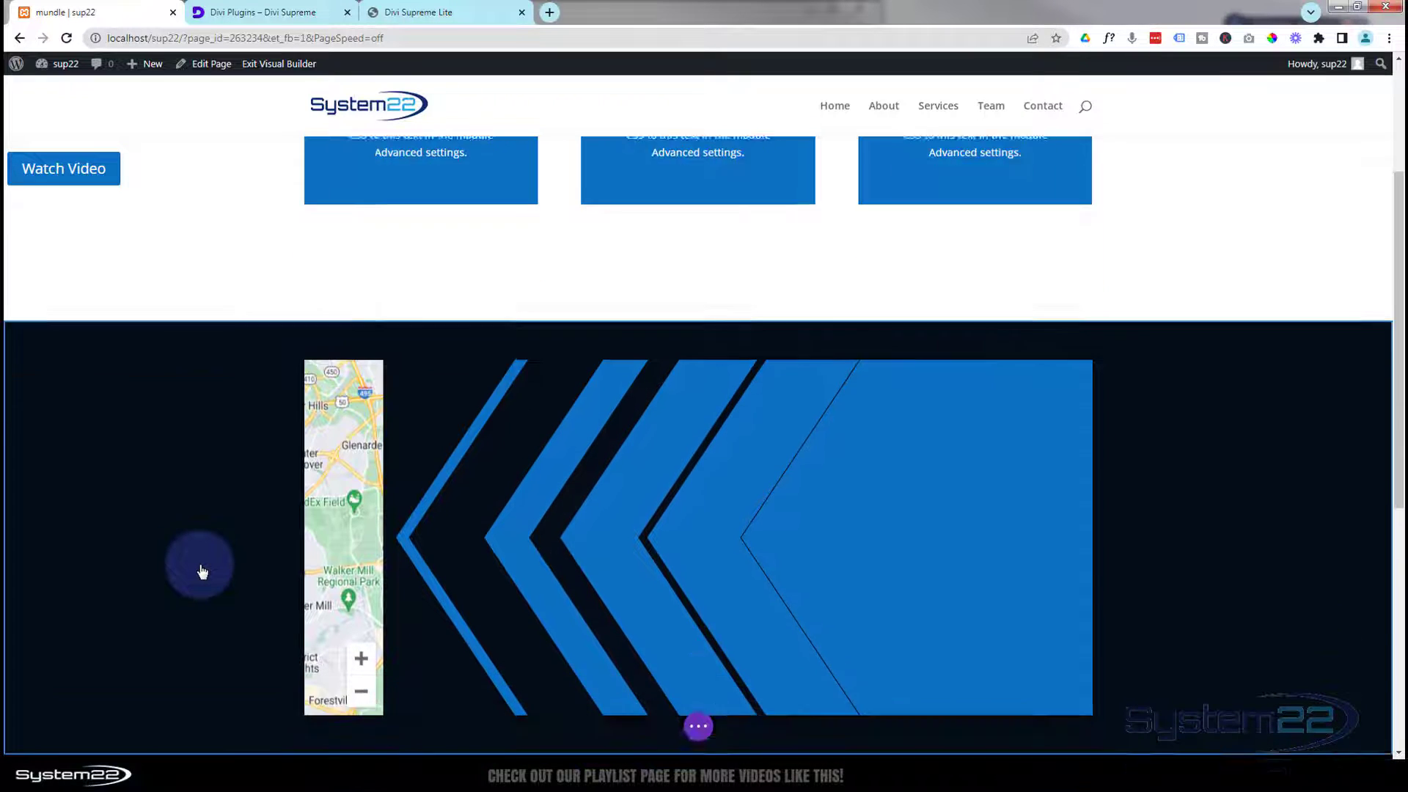
scroll(202, 571, "up", 7)
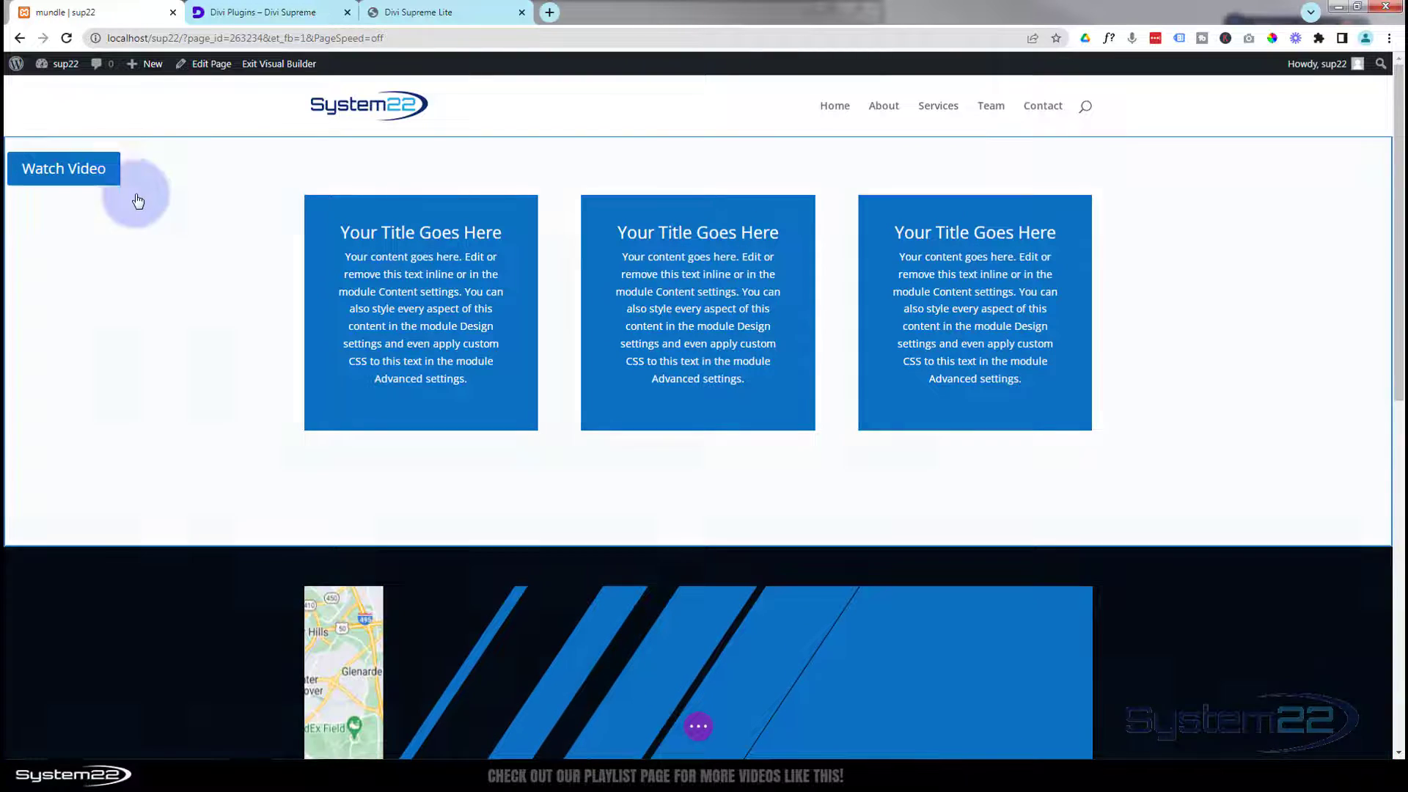
scroll(245, 328, "down", 5)
scroll(250, 333, "down", 2)
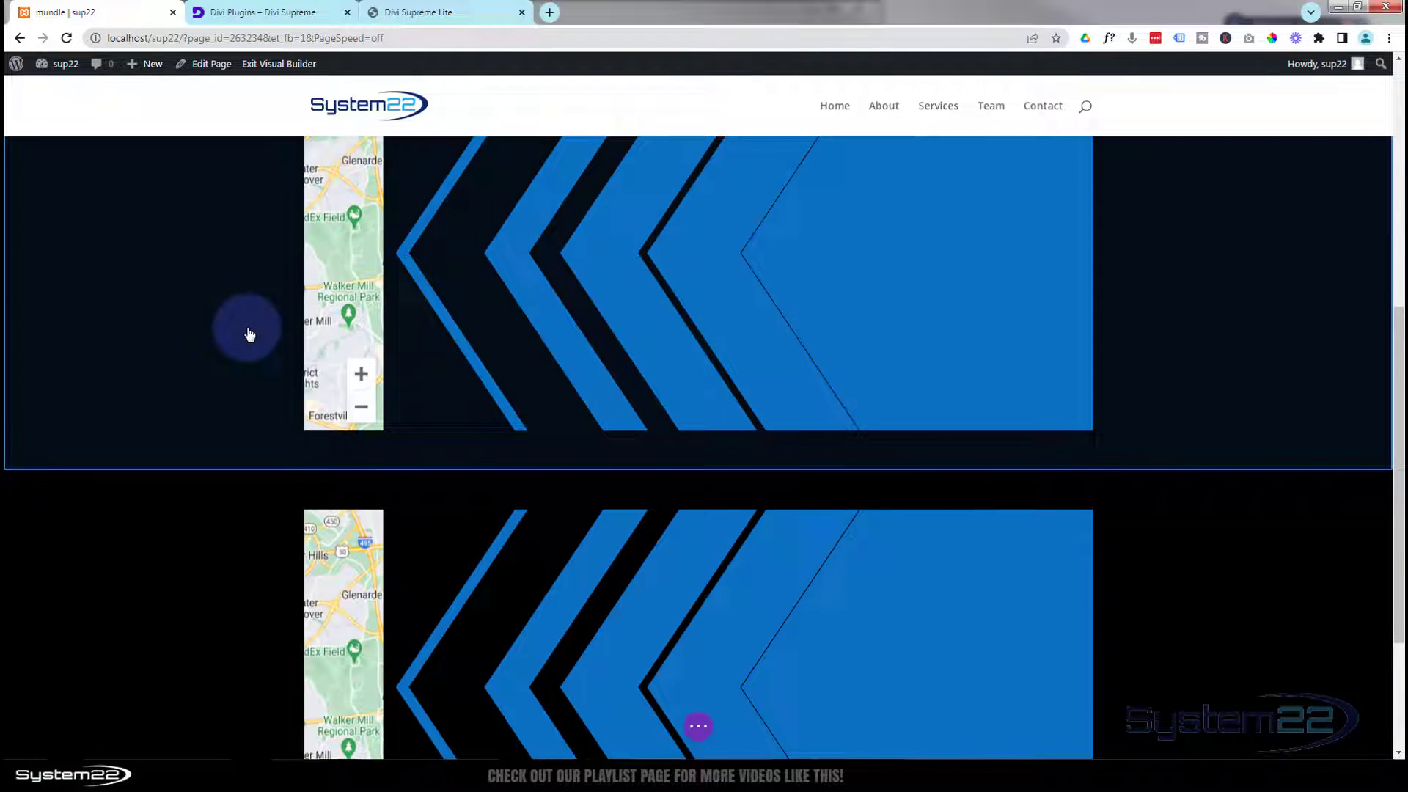
scroll(250, 335, "down", 2)
scroll(249, 335, "up", 7)
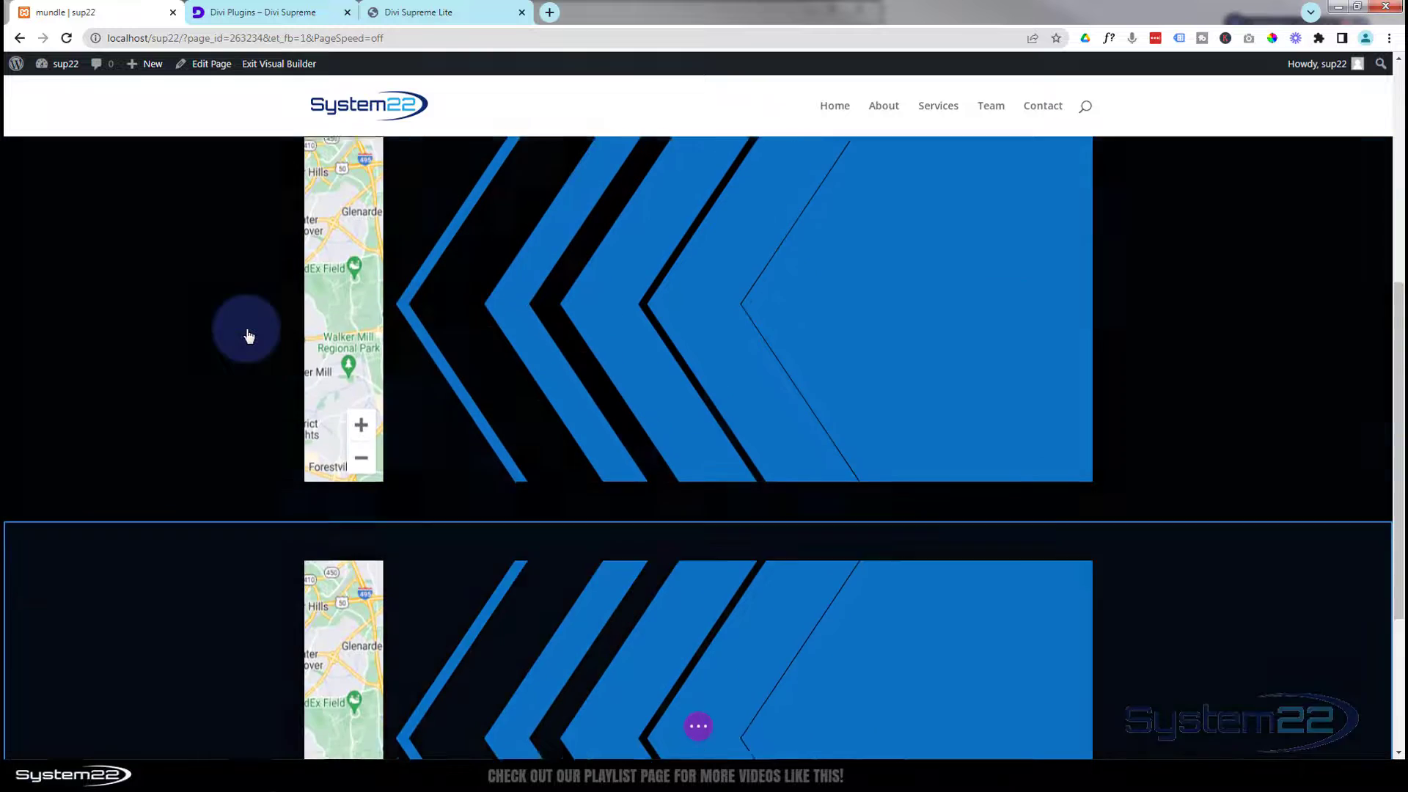
scroll(250, 336, "up", 1)
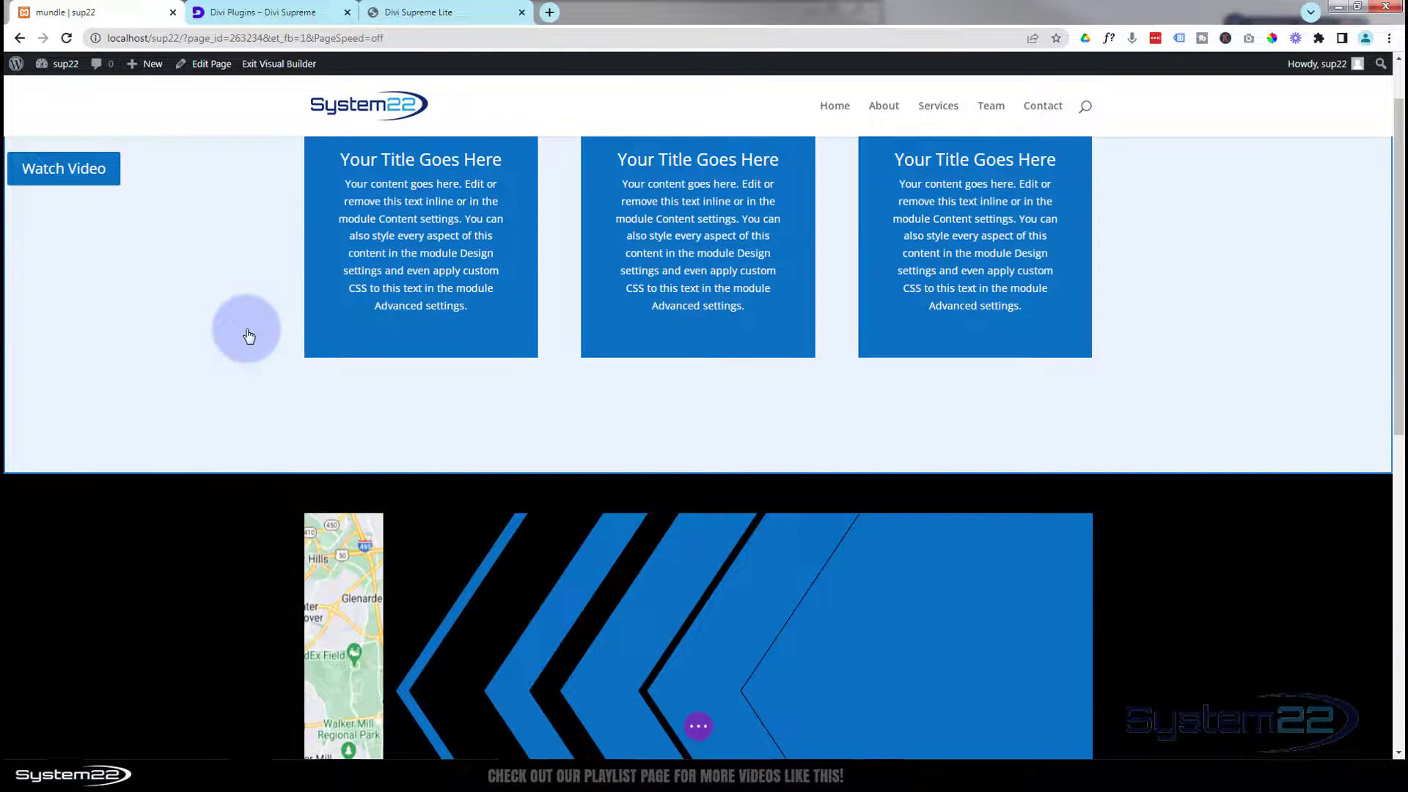
scroll(242, 352, "down", 4)
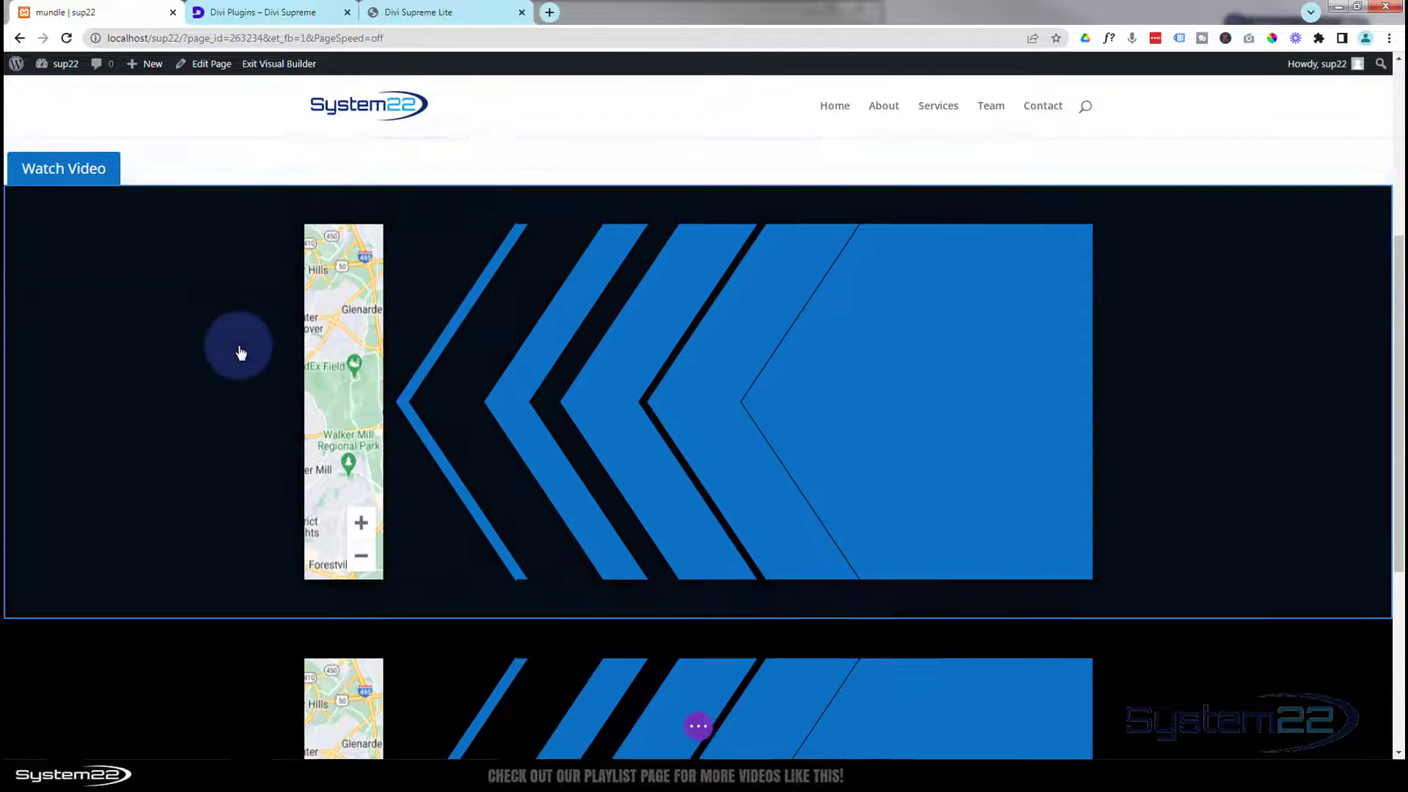
scroll(227, 348, "up", 5)
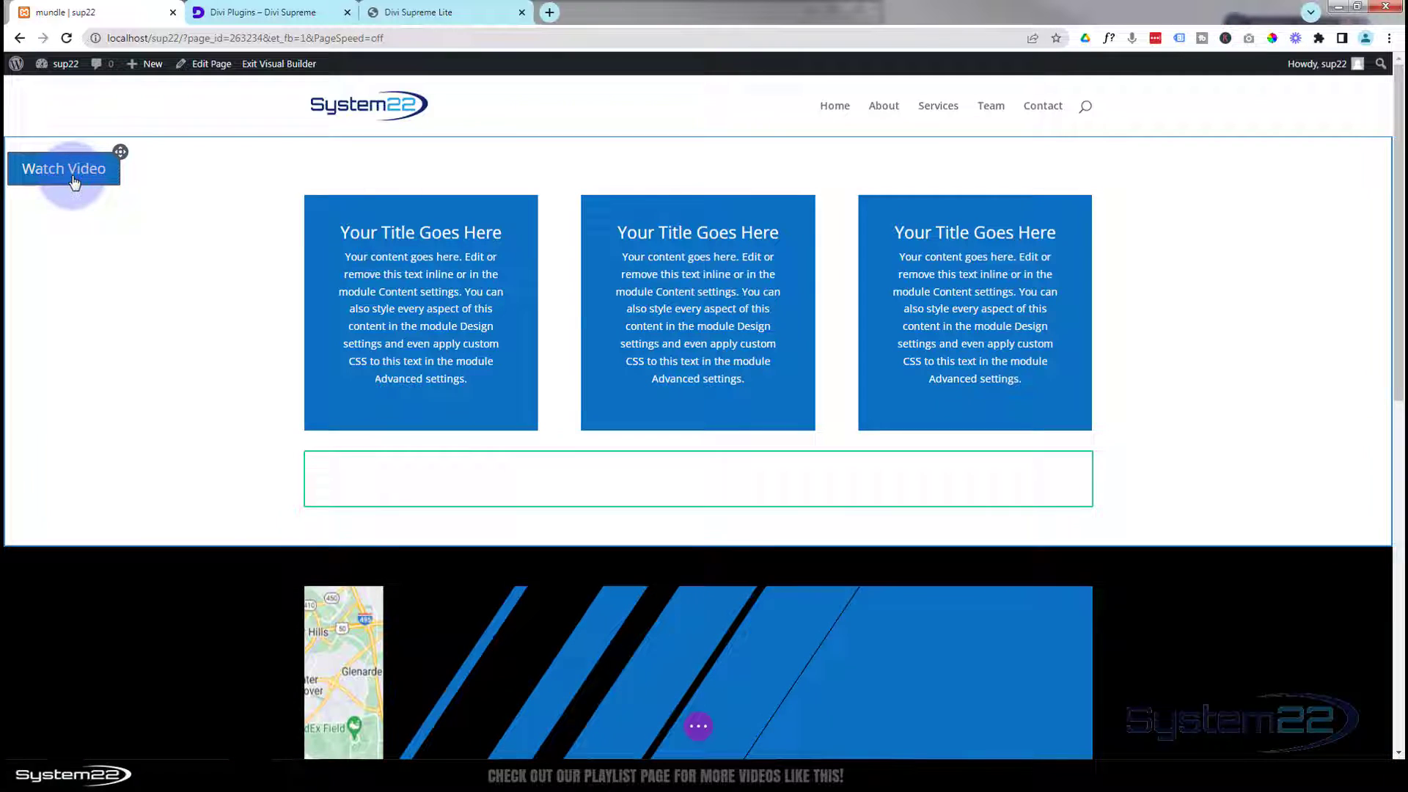
- Change the Watch Video button's Z Index from 8 to 999 and save
mouse_move(48, 171)
left_click_drag(48, 171, 35, 174)
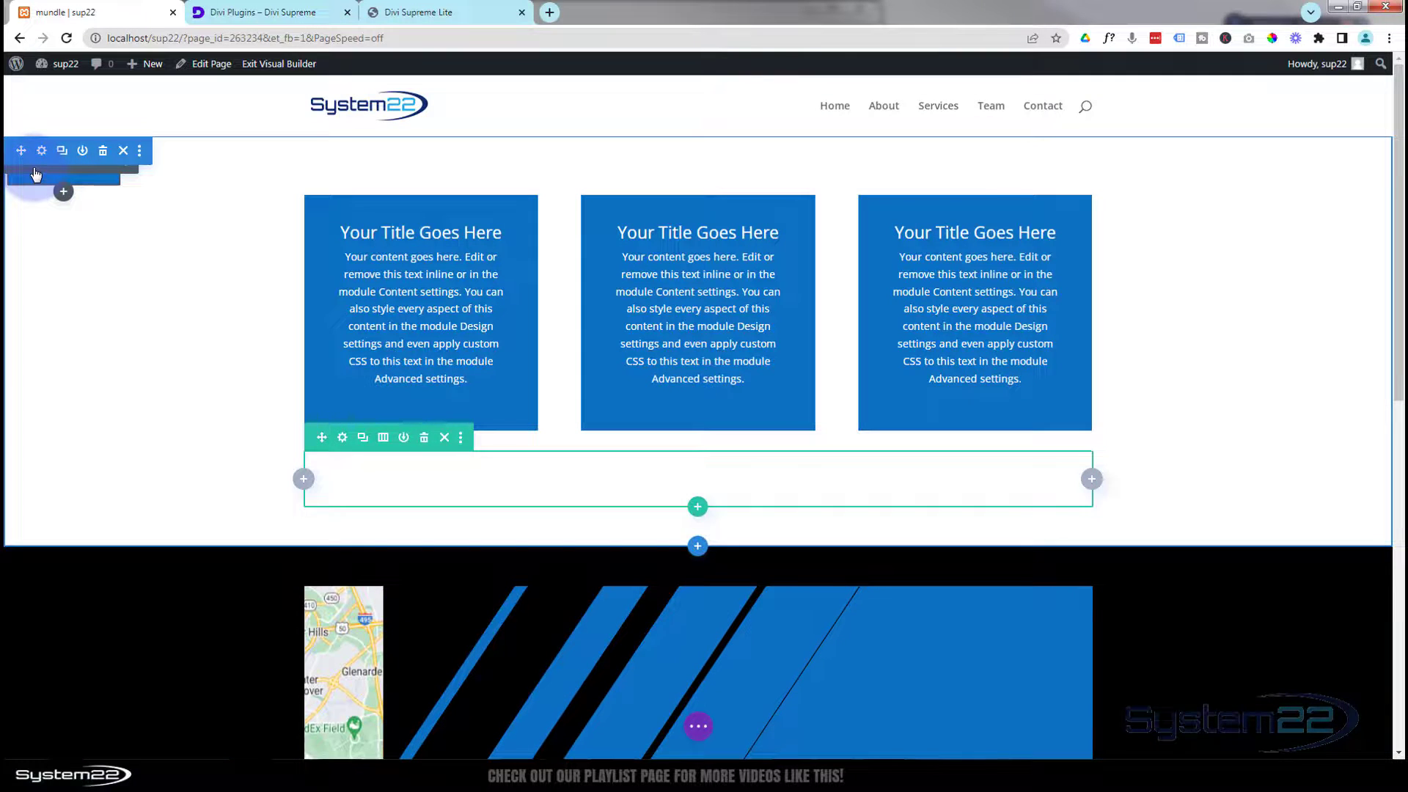
left_click(35, 175)
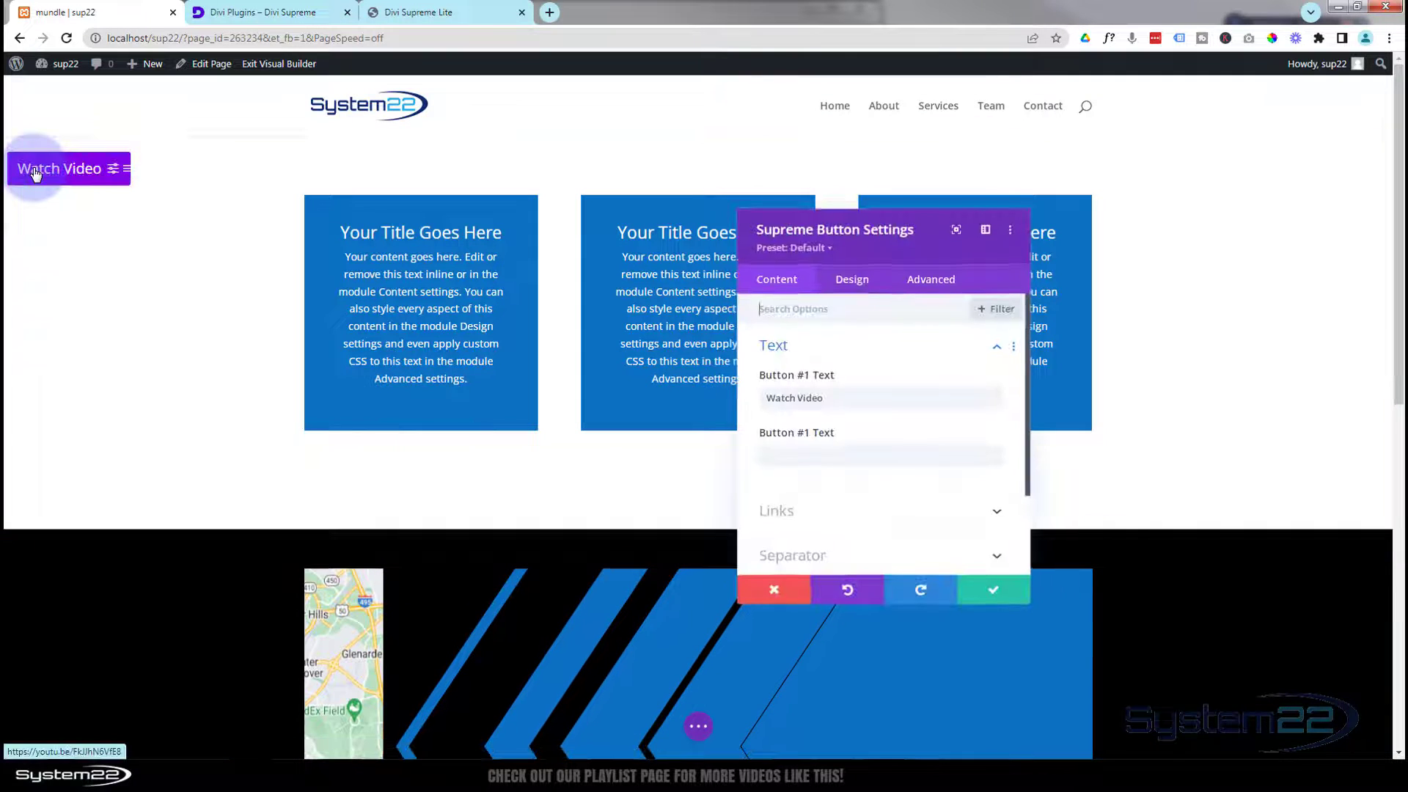
left_click(930, 280)
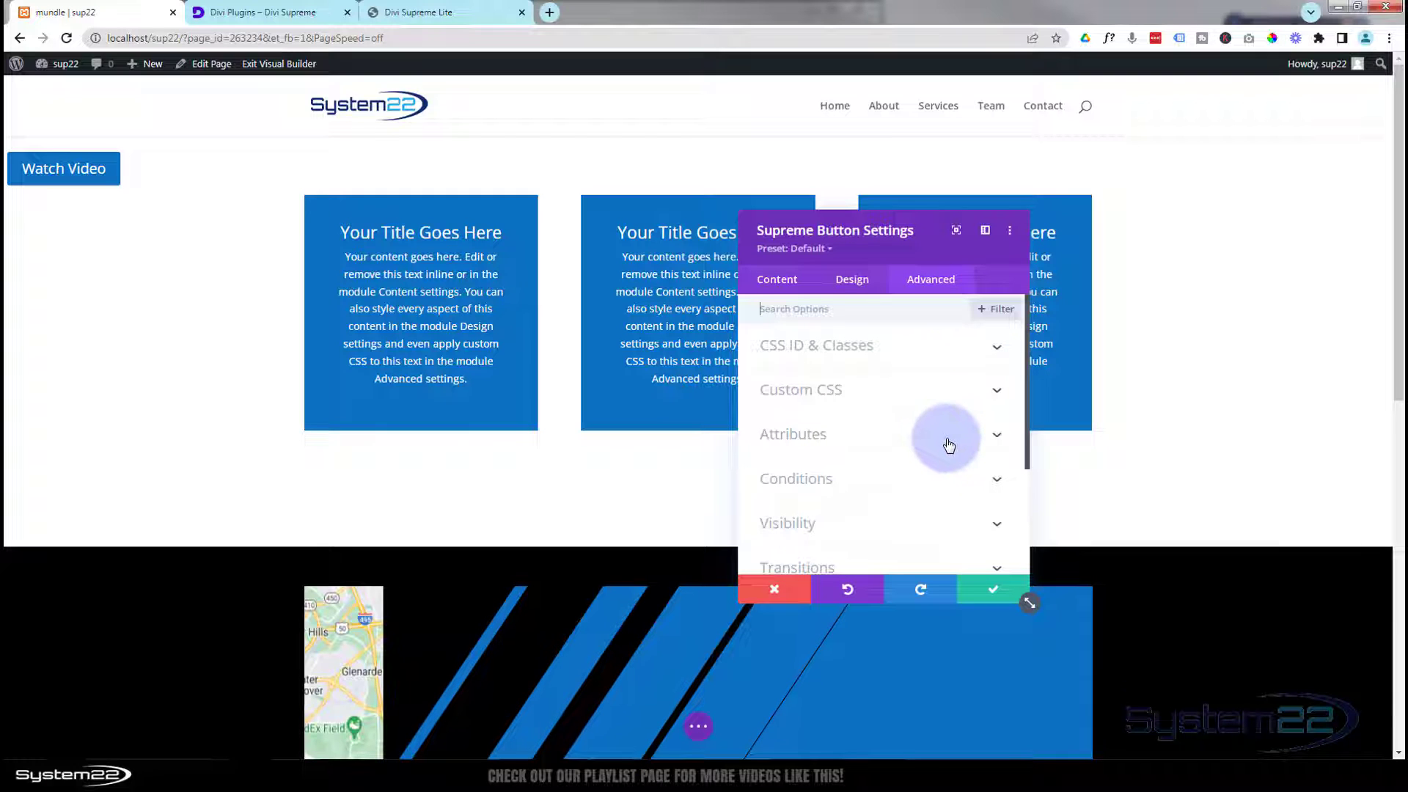
scroll(899, 445, "down", 3)
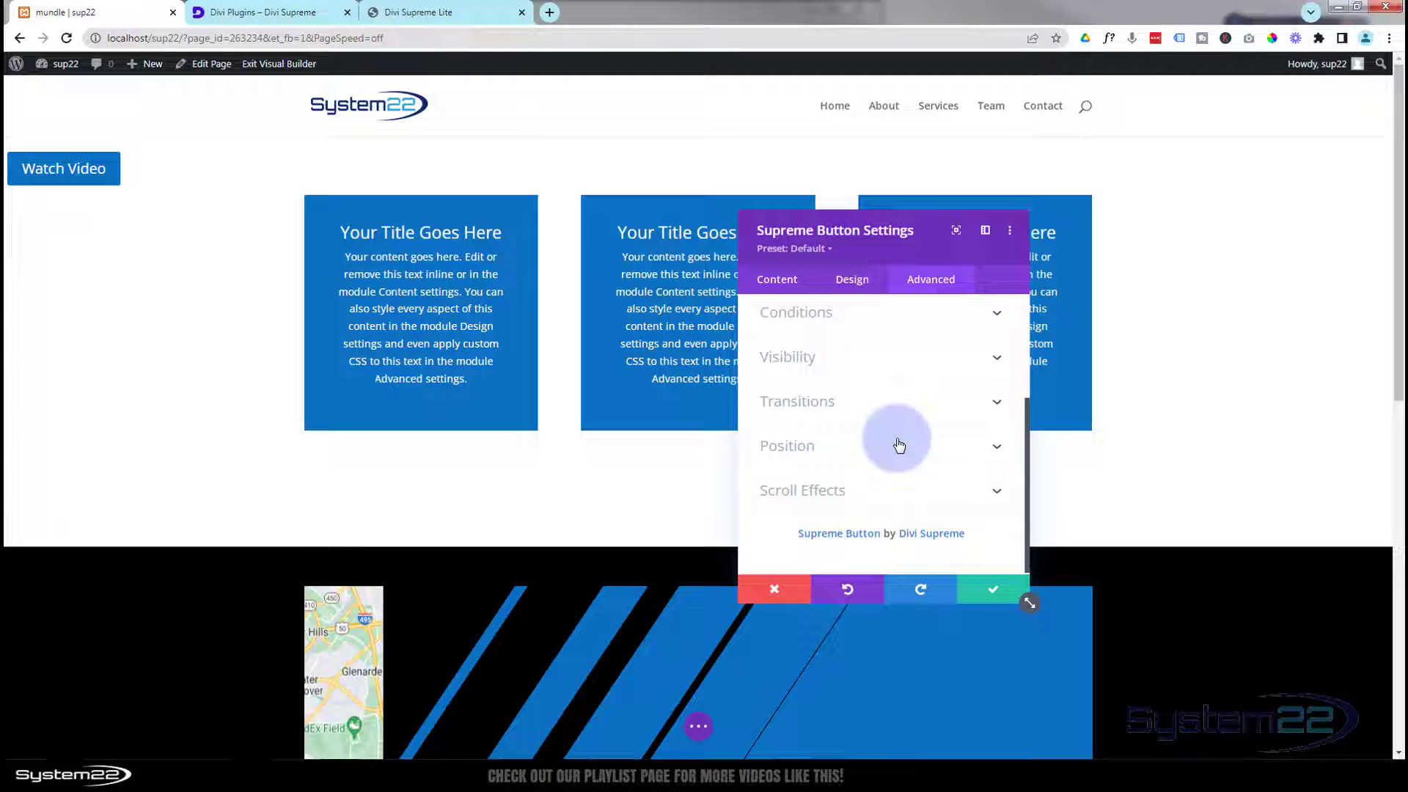
left_click(898, 445)
scroll(890, 472, "down", 5)
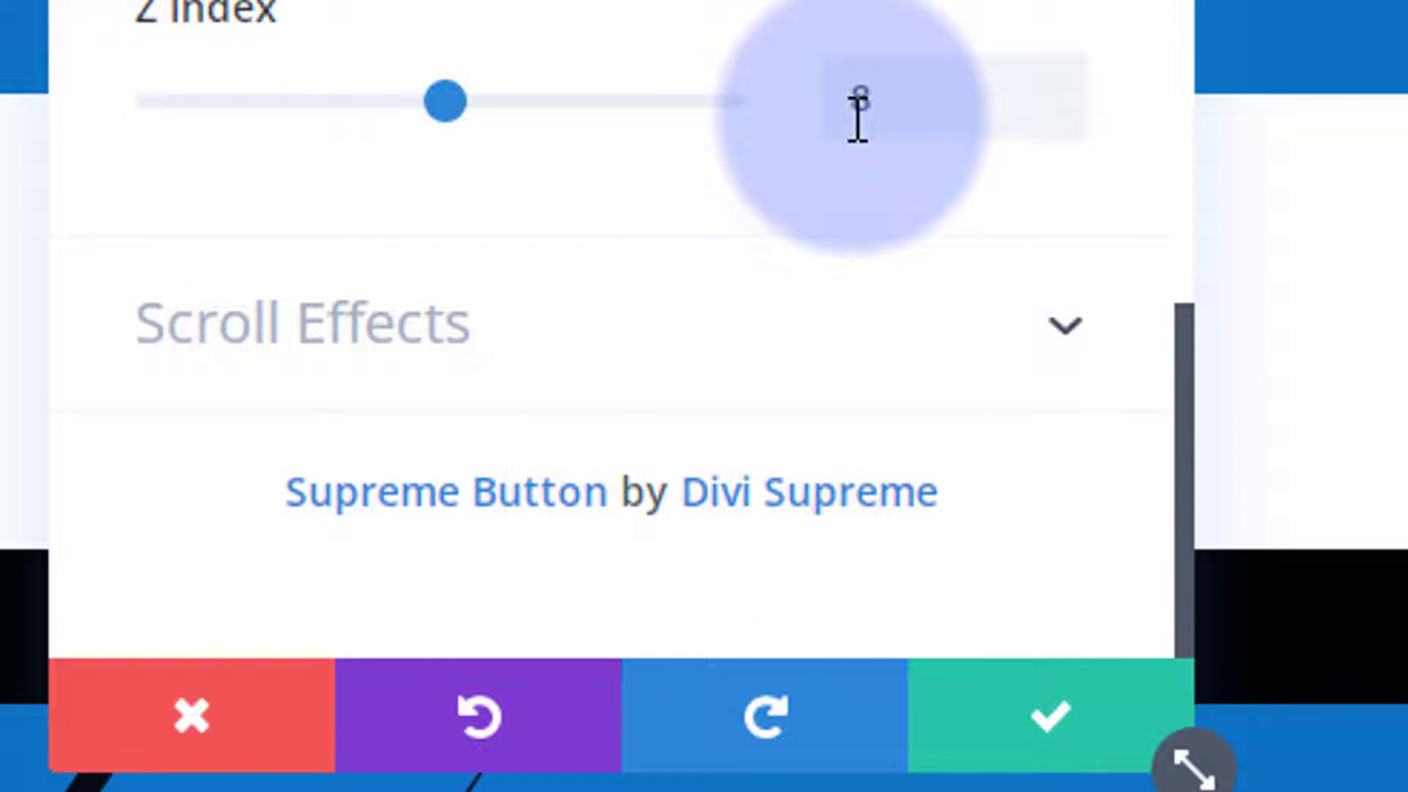
double_click(859, 97)
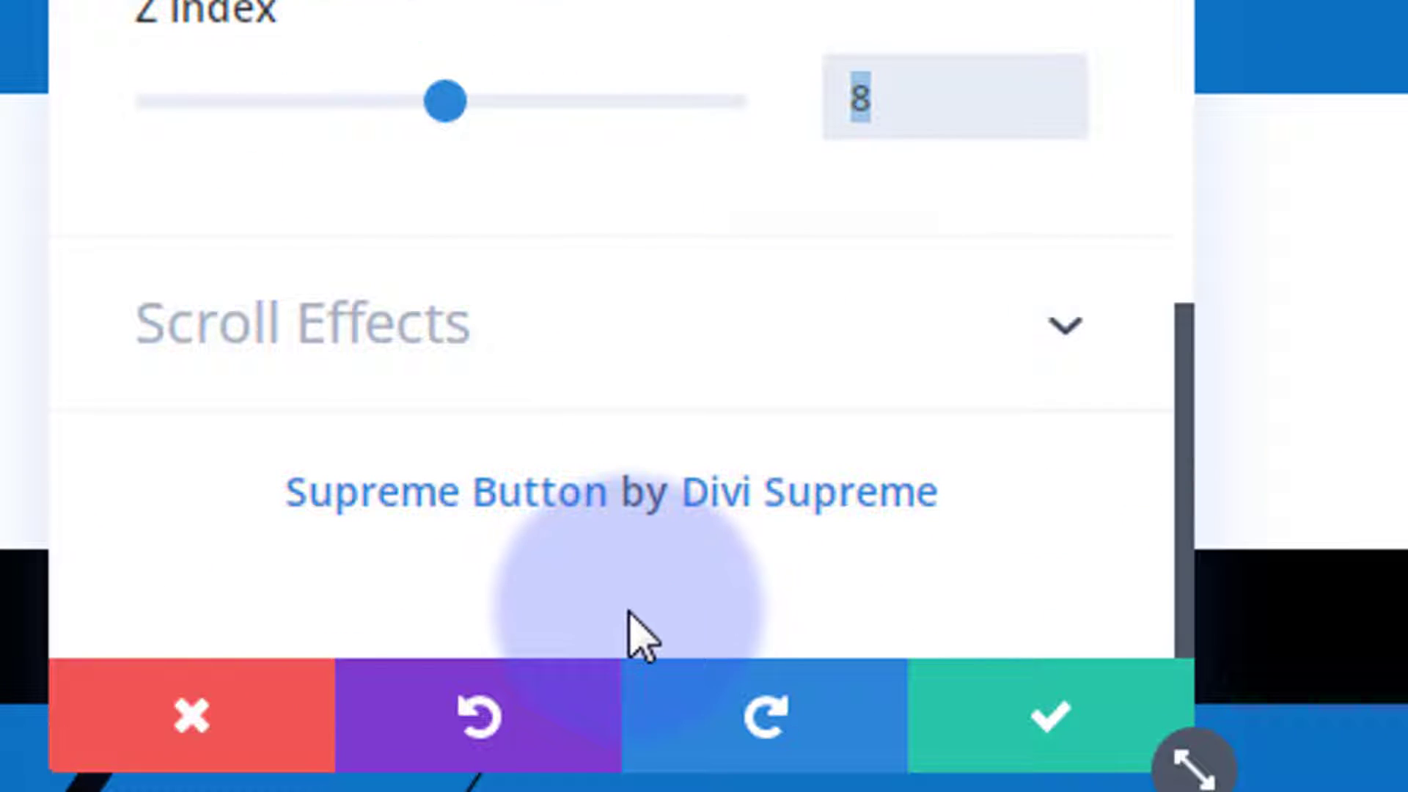
type("999")
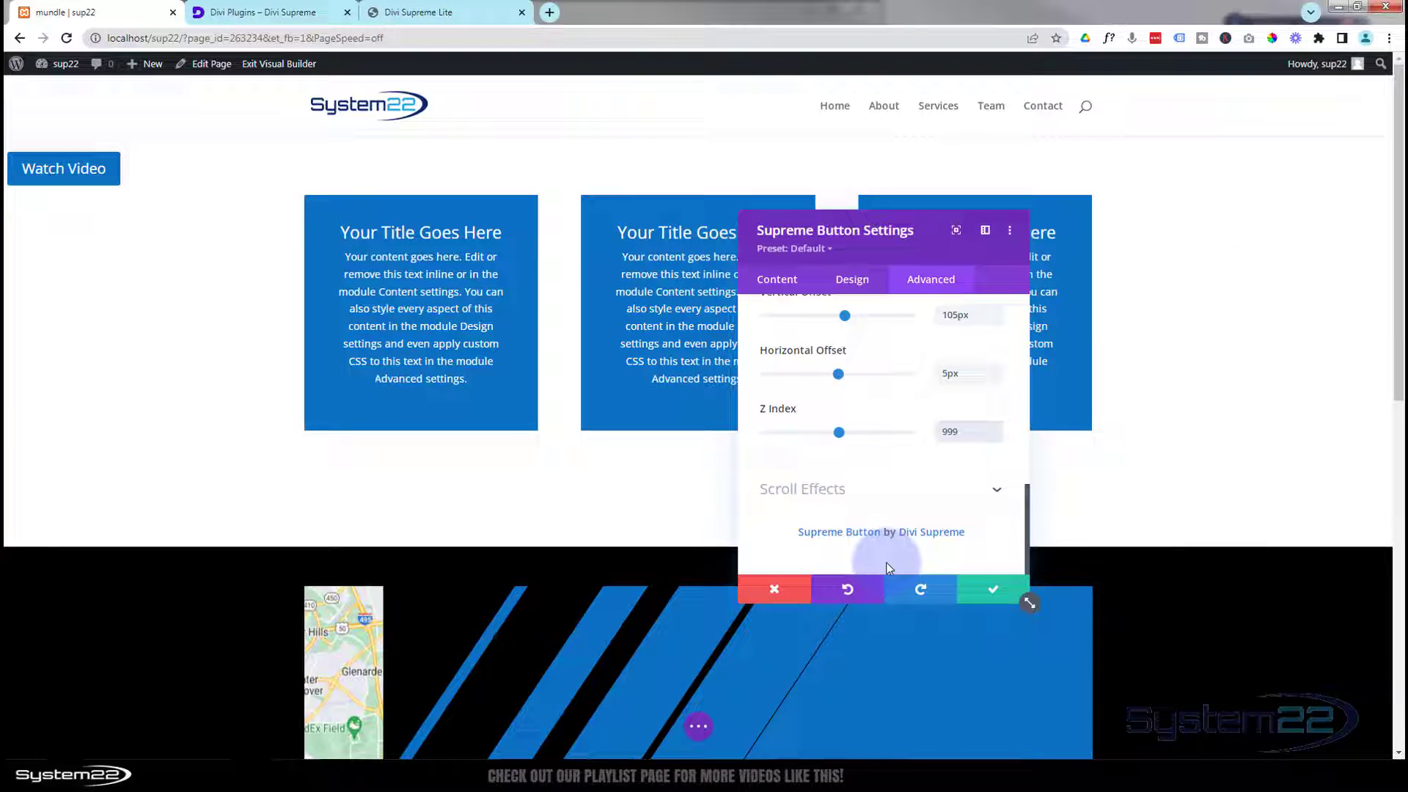
left_click(994, 590)
- Scroll the page to verify the button stays visible above the dark sections
scroll(125, 251, "down", 6)
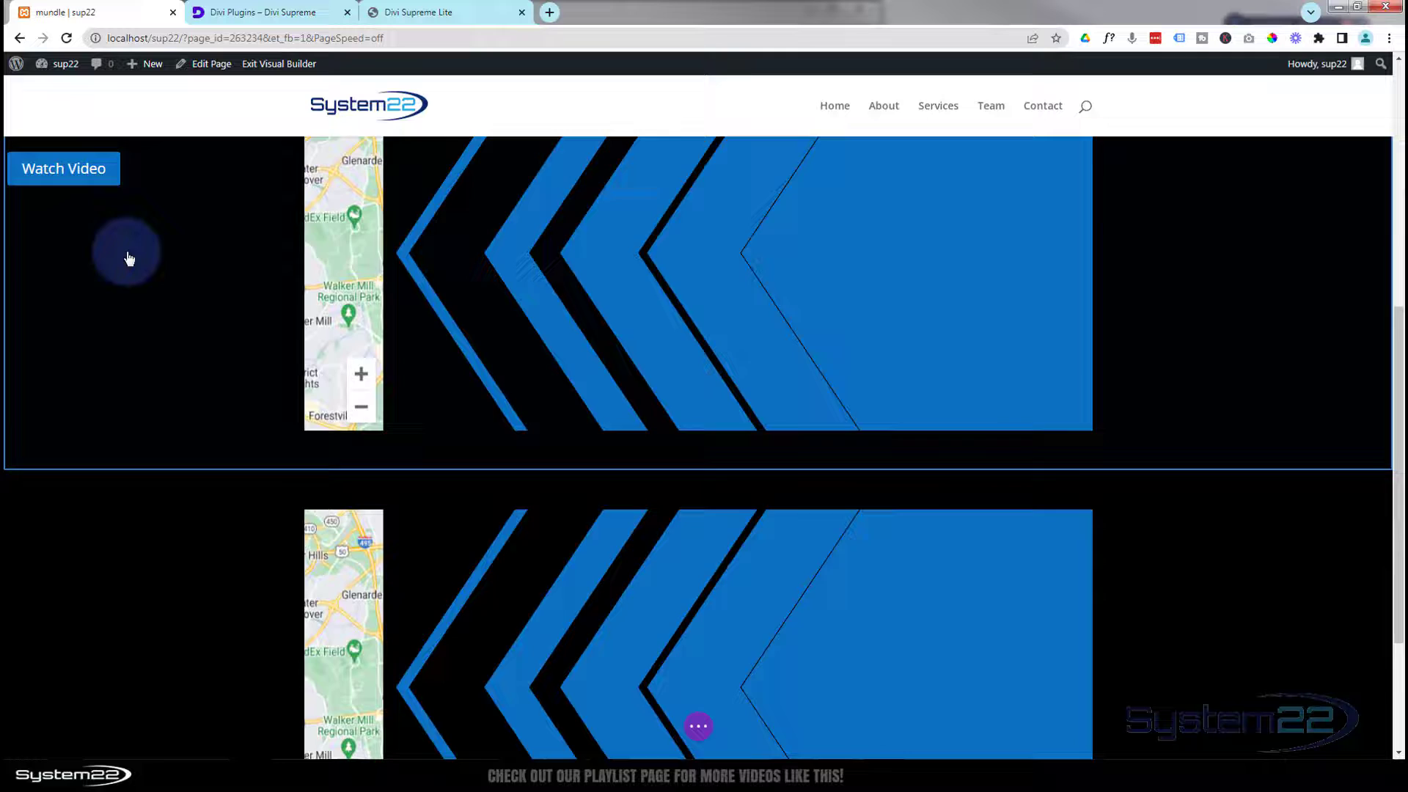
scroll(126, 251, "down", 3)
scroll(114, 440, "up", 3)
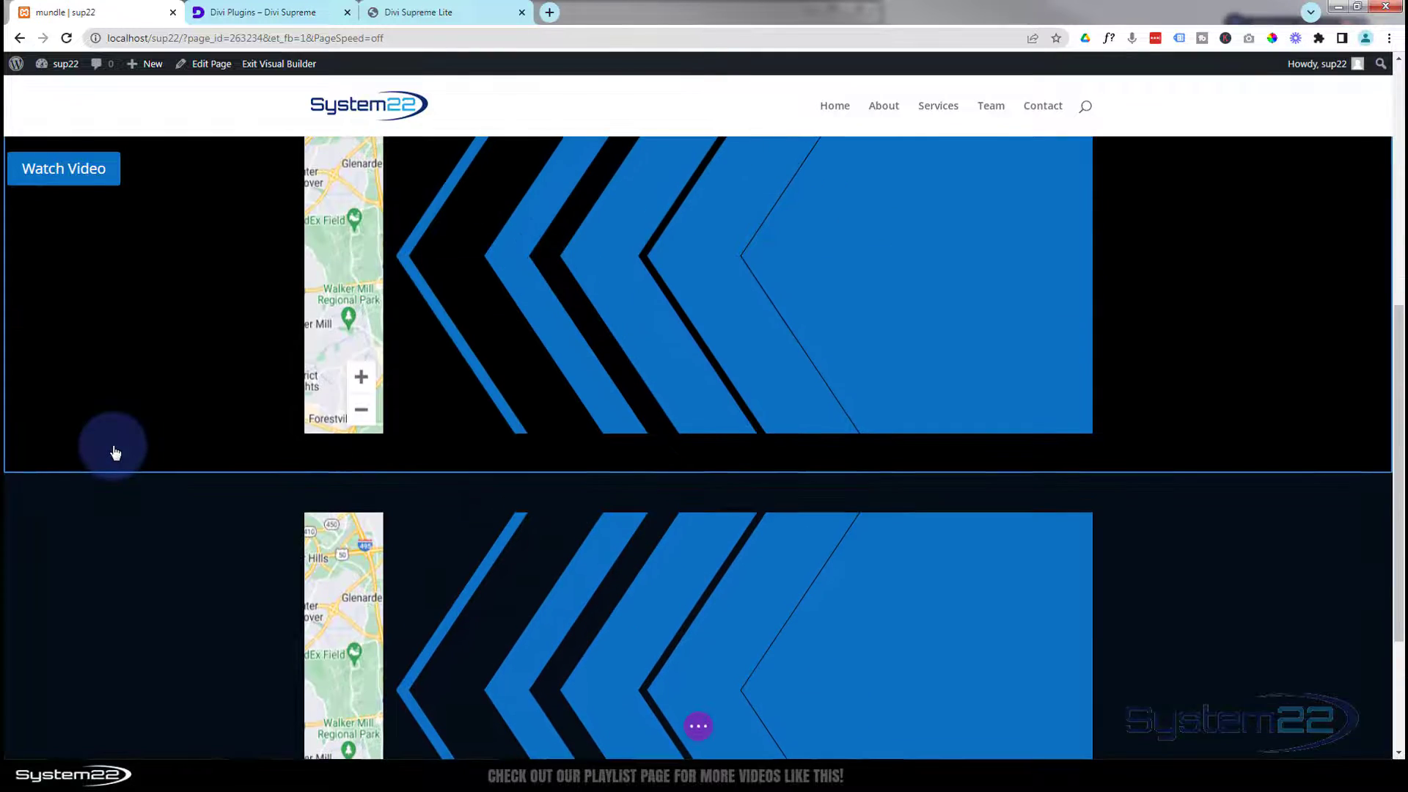
scroll(114, 462, "up", 5)
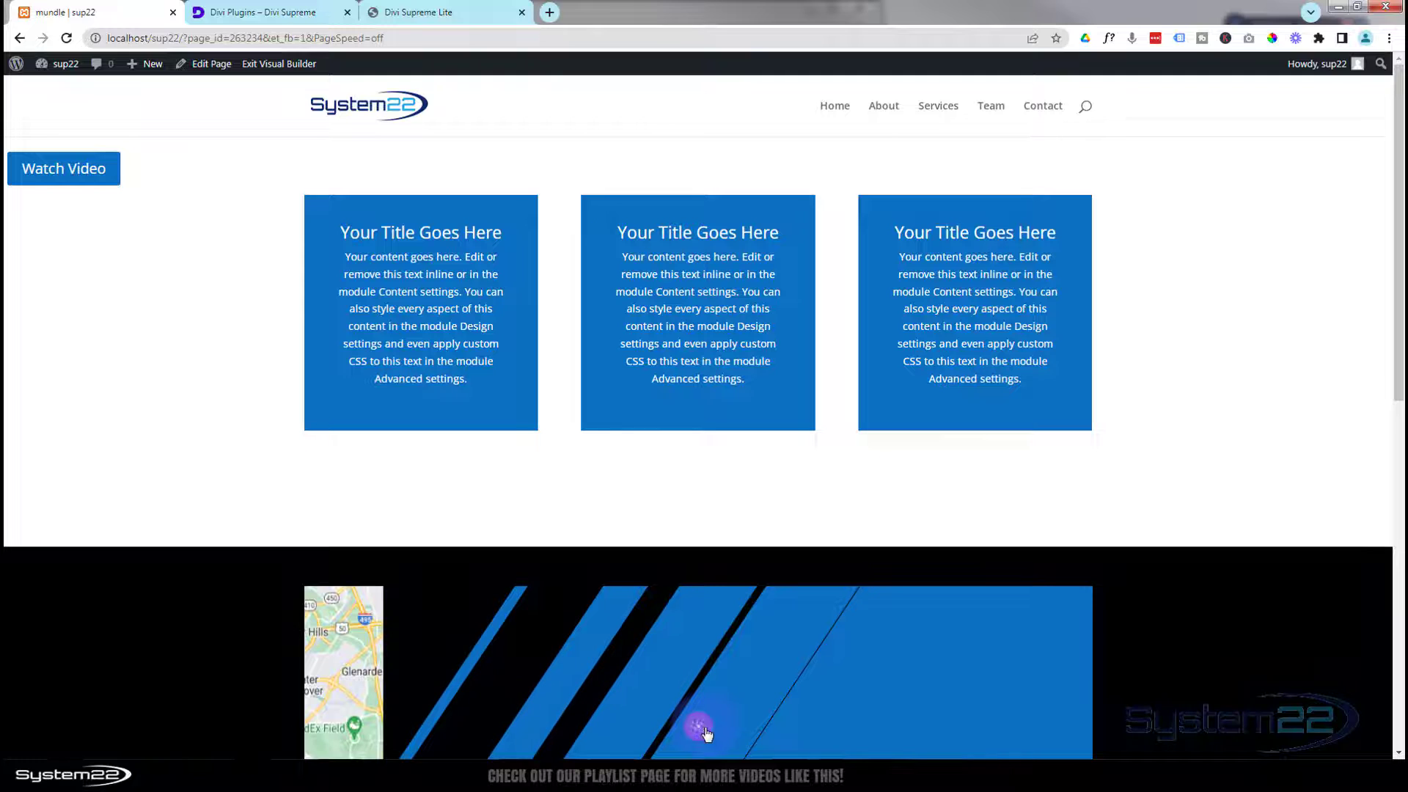
- Save the page as a draft and exit the Visual Builder
left_click(700, 727)
left_click(1285, 727)
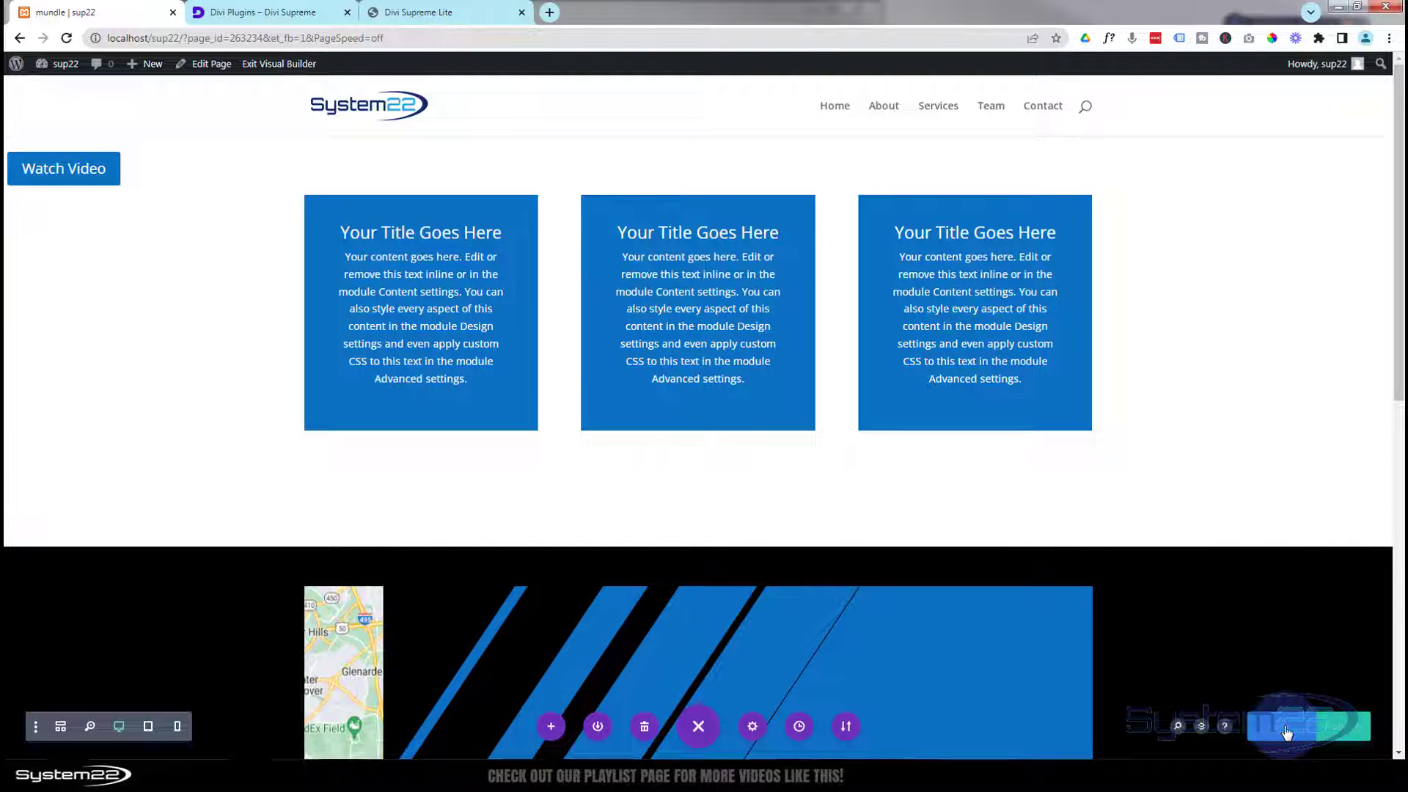
left_click(279, 65)
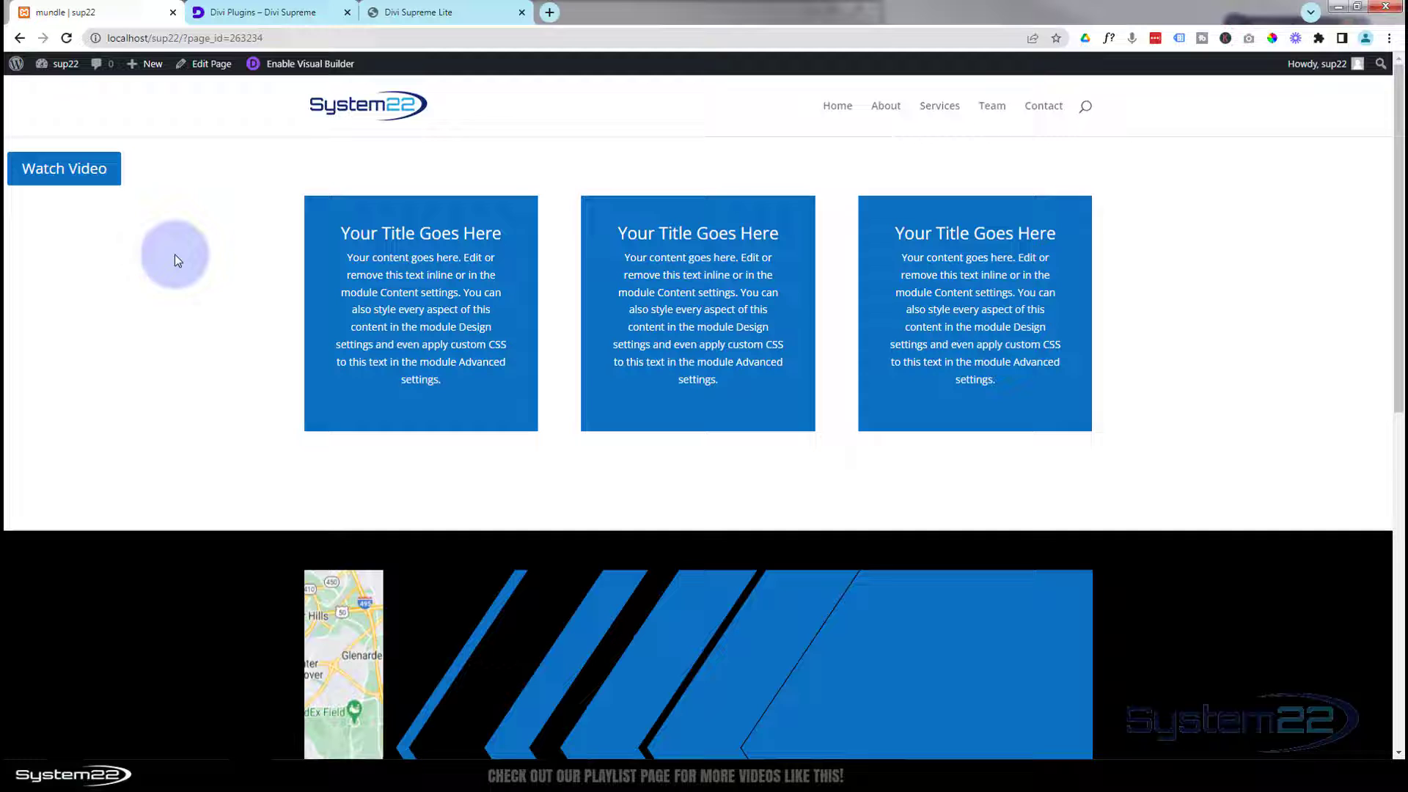
- Scroll the live page to confirm Watch Video stays pinned above the dark sections
scroll(227, 237, "down", 1)
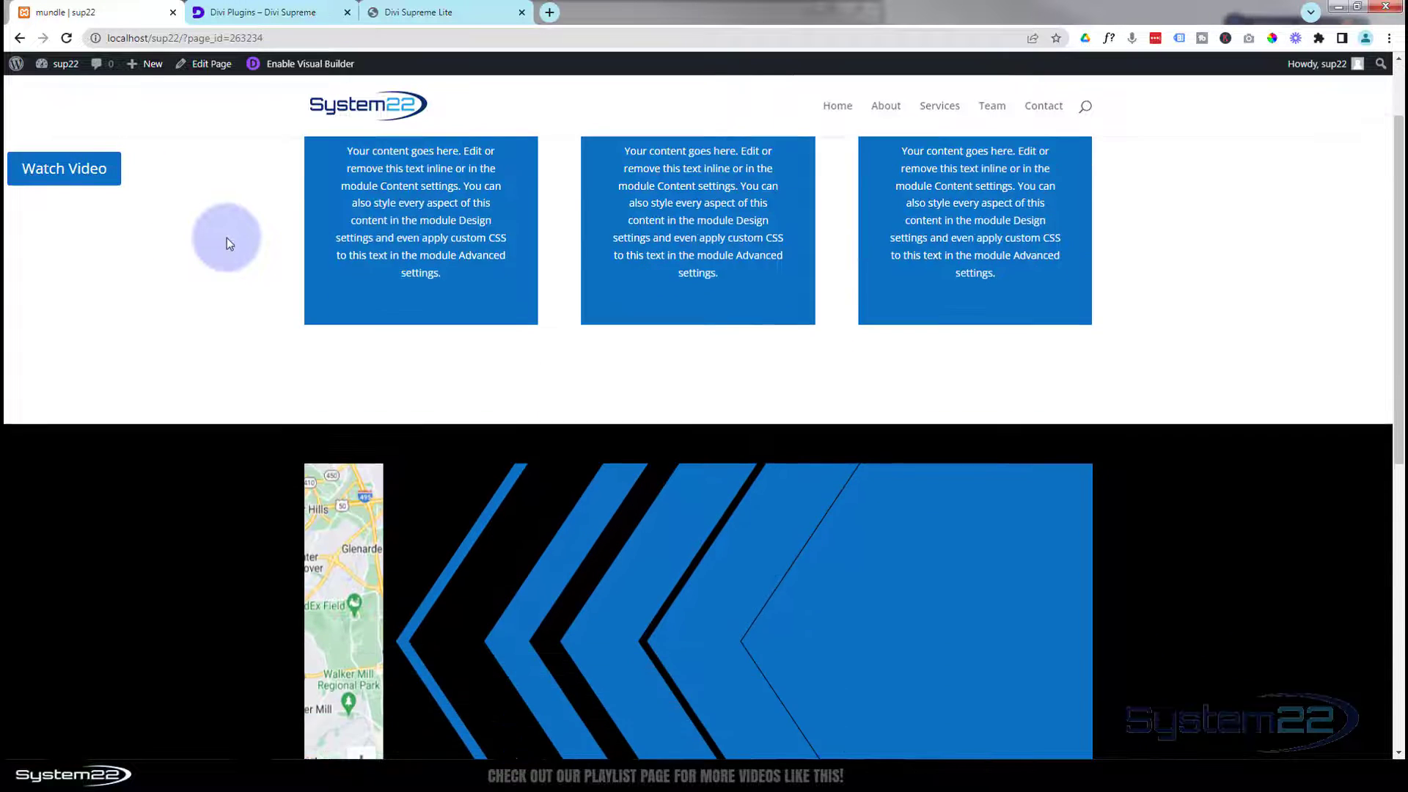
scroll(226, 237, "down", 5)
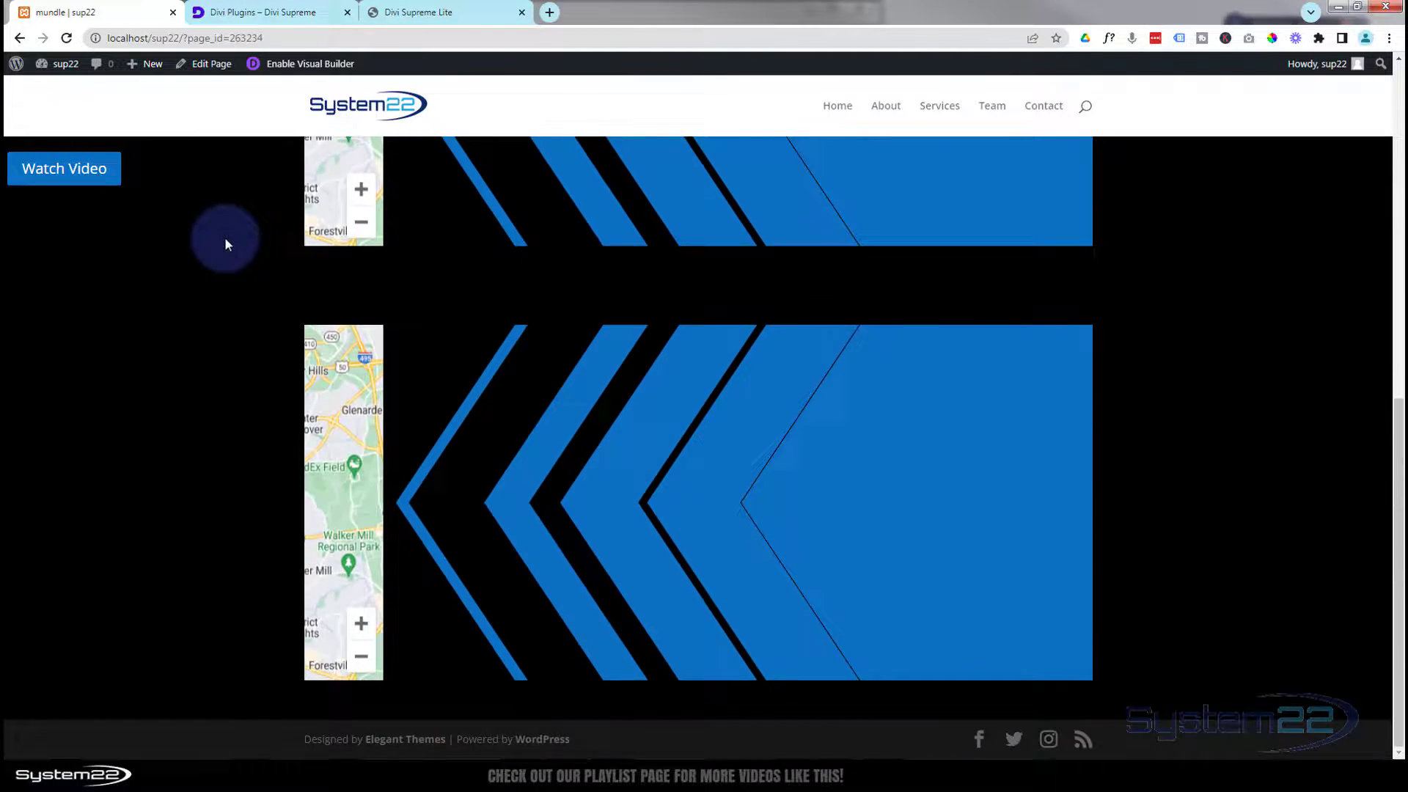
scroll(225, 237, "up", 6)
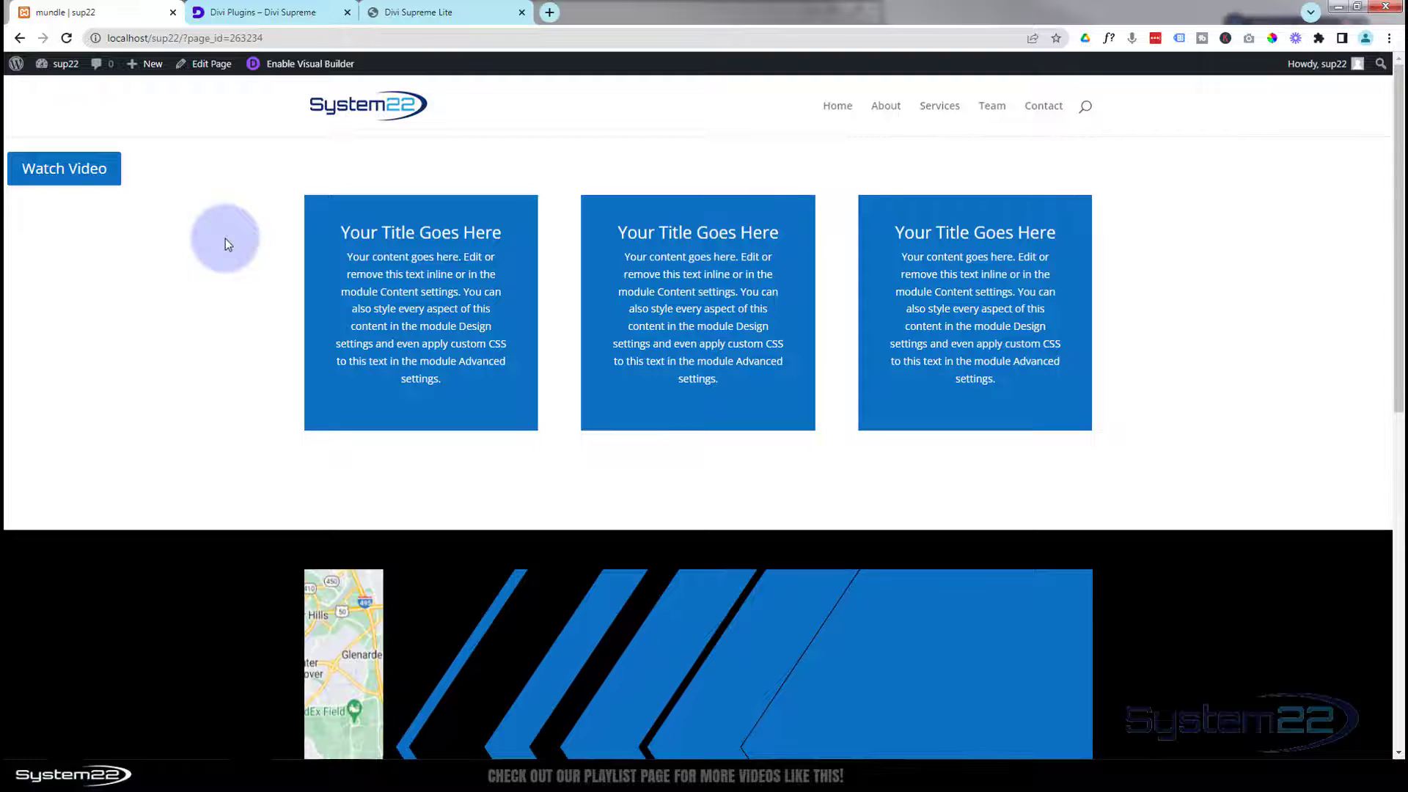
left_click(77, 175)
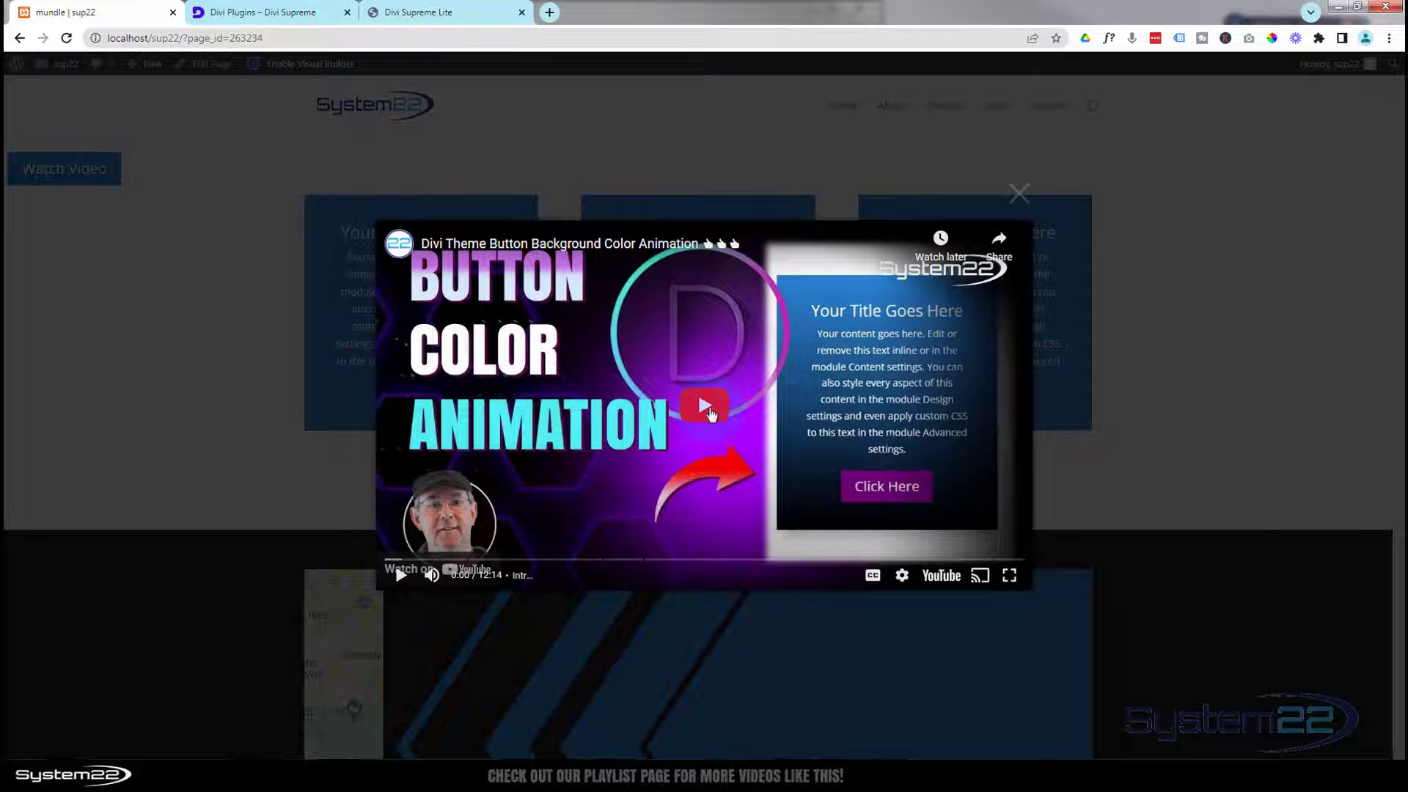
left_click(705, 406)
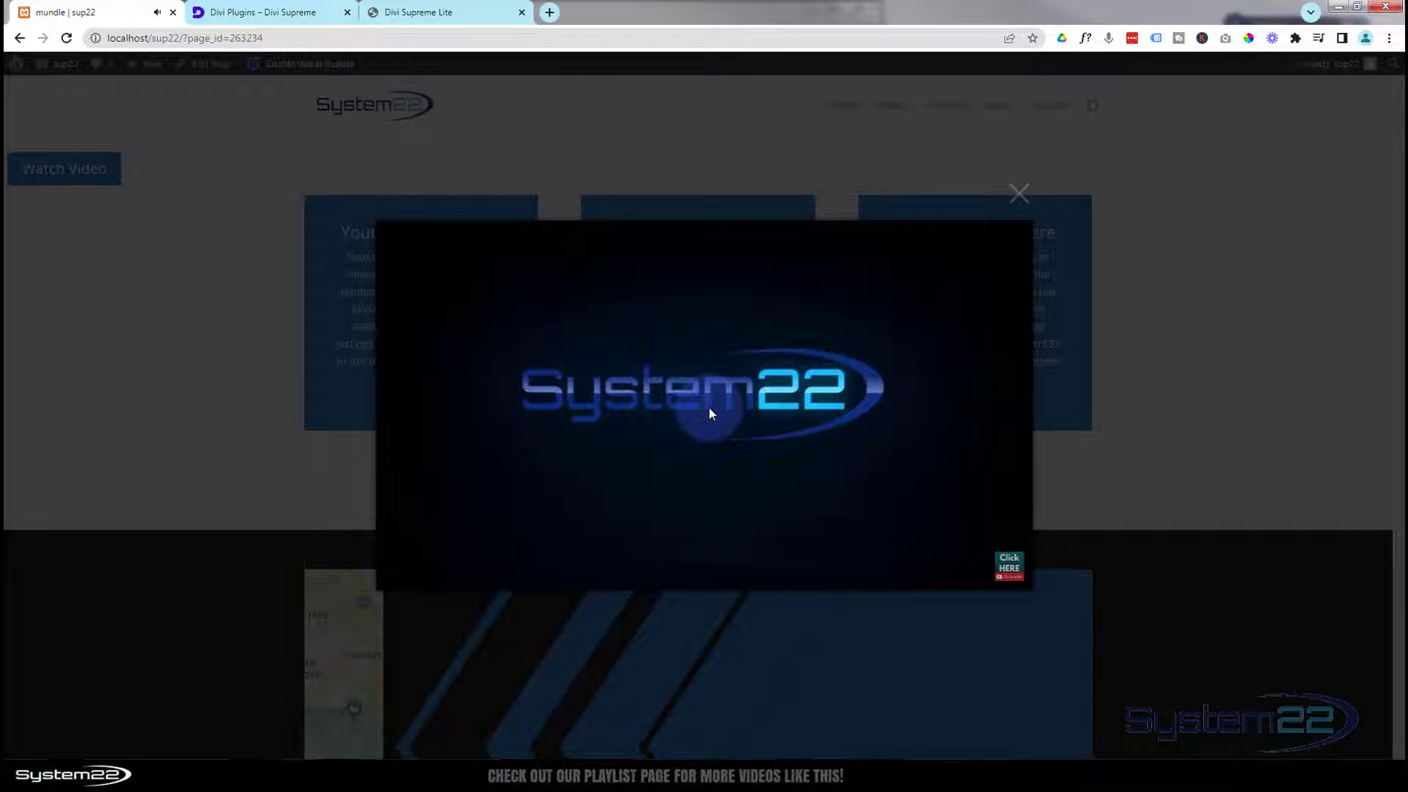
left_click(1019, 195)
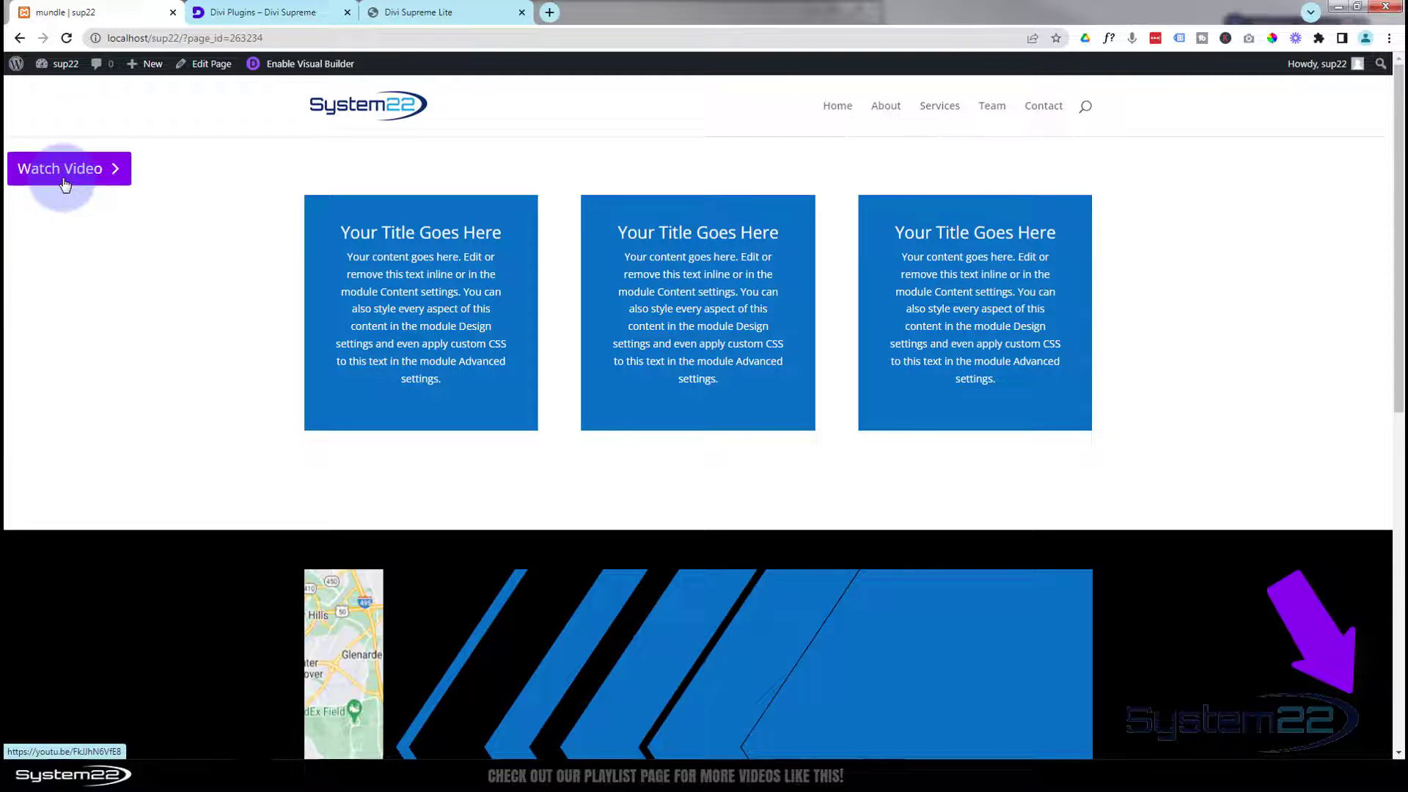
scroll(192, 354, "down", 8)
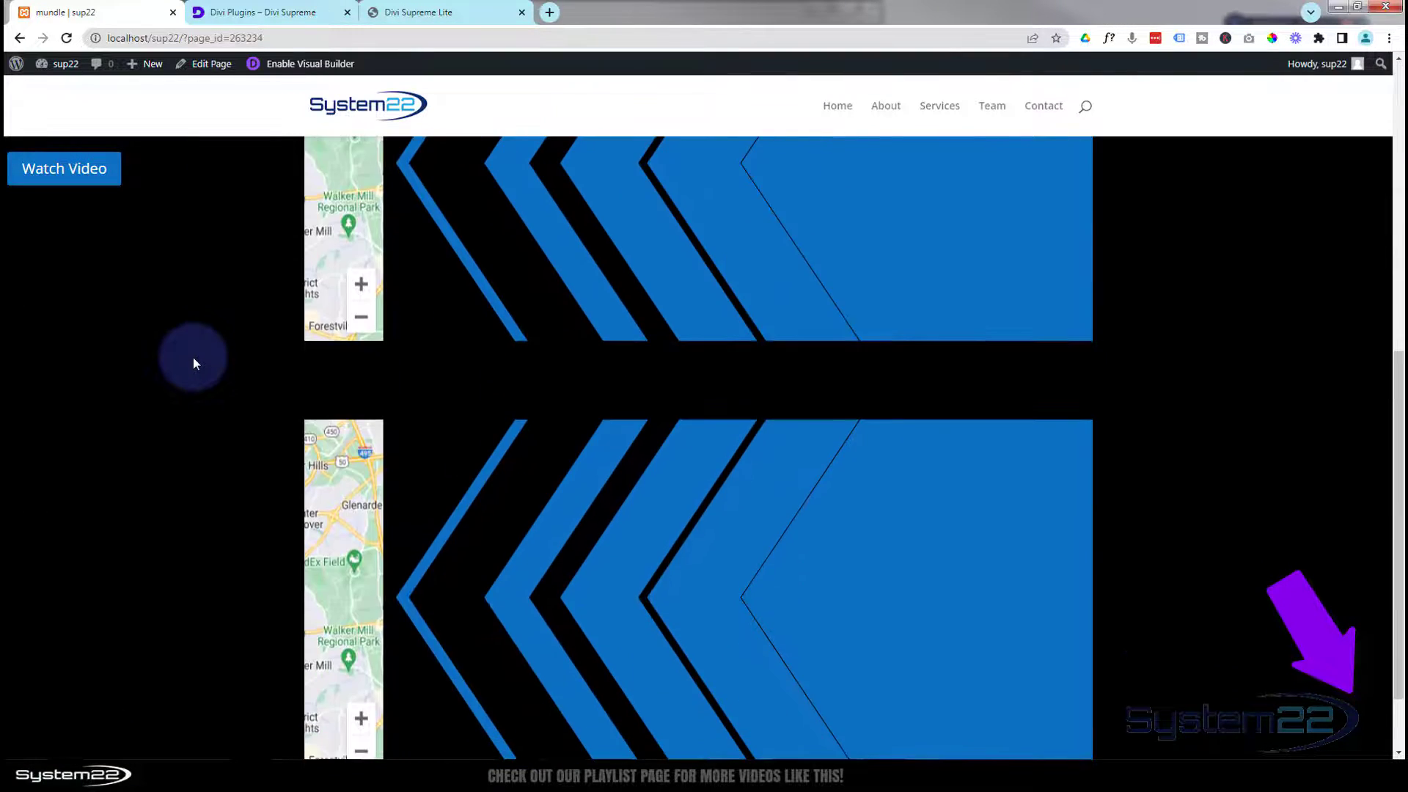
scroll(192, 359, "up", 8)
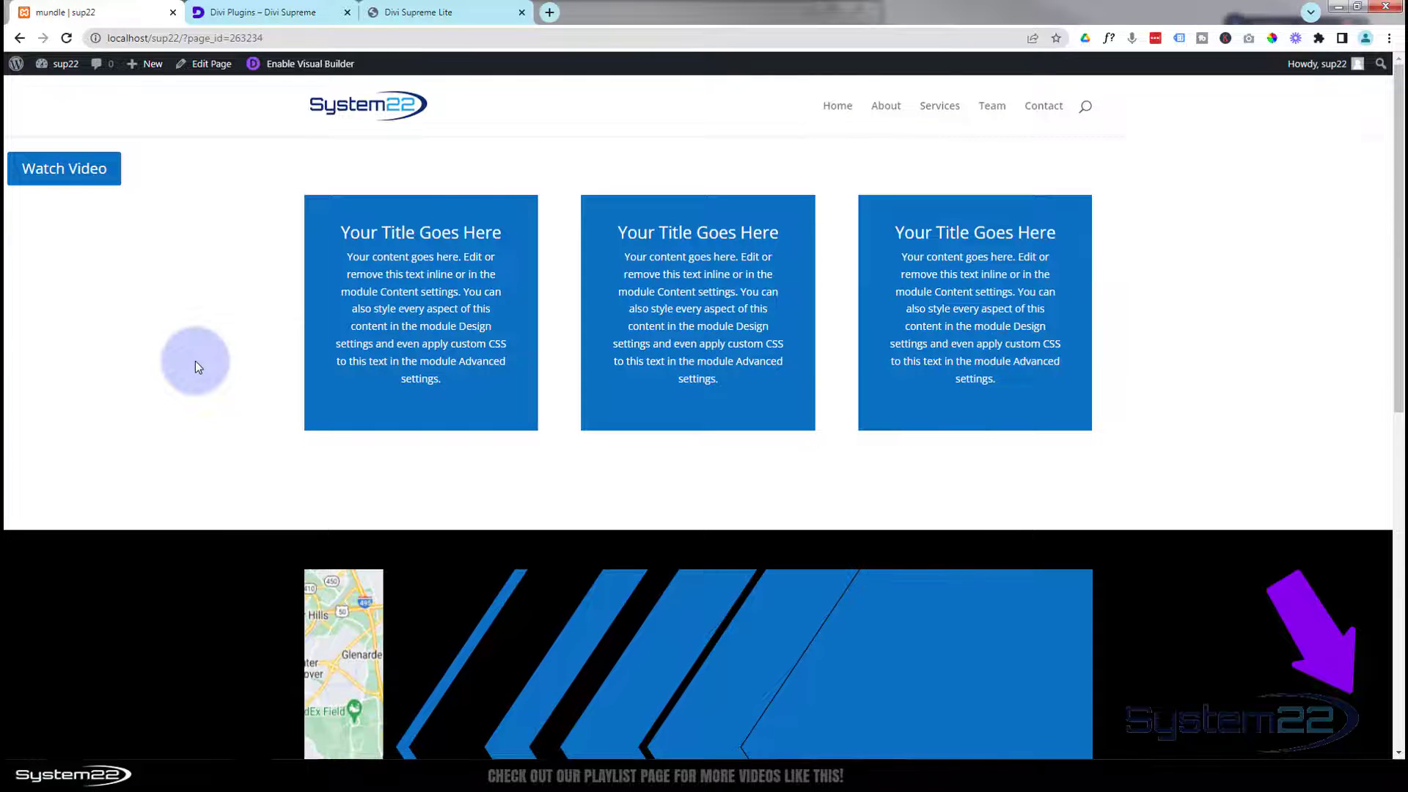
left_click(66, 172)
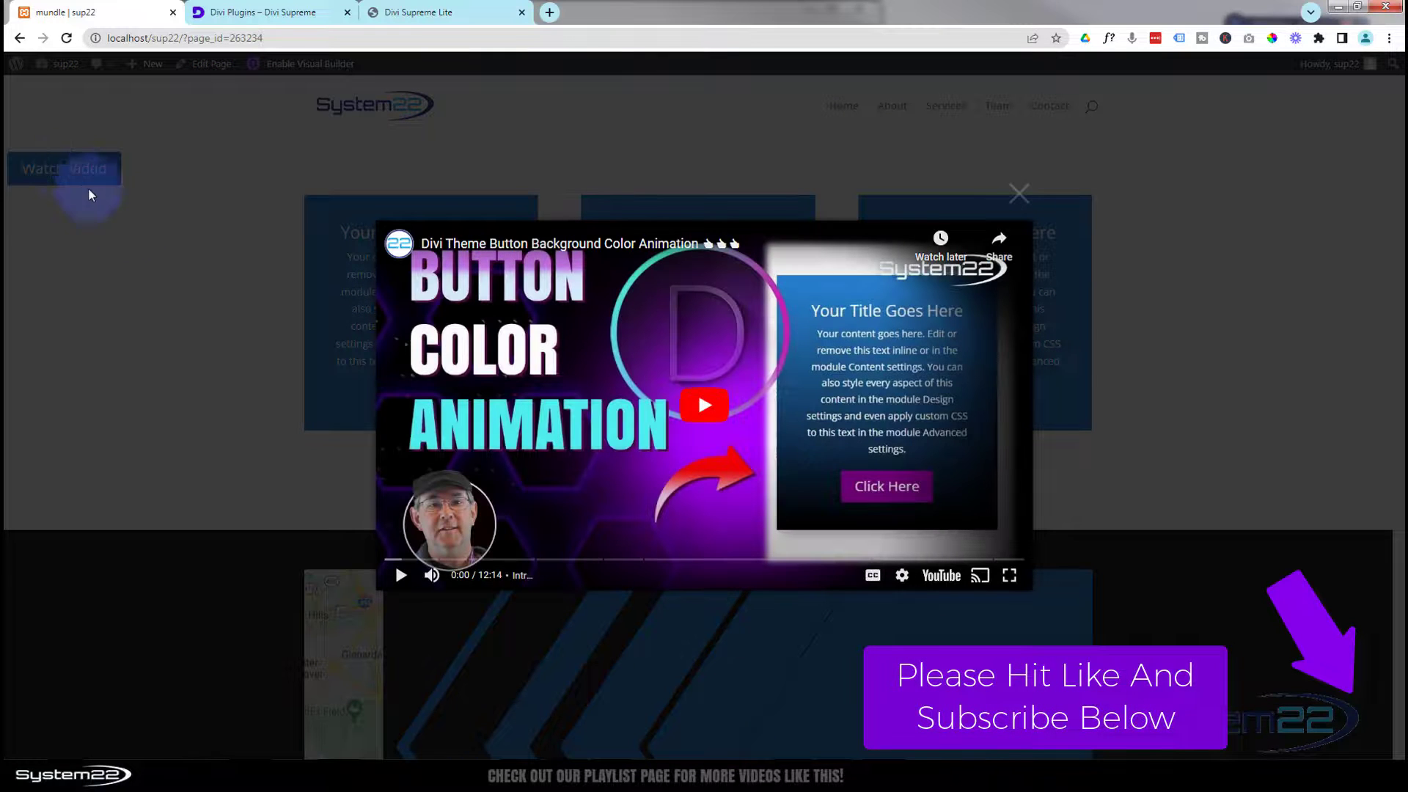
left_click(703, 418)
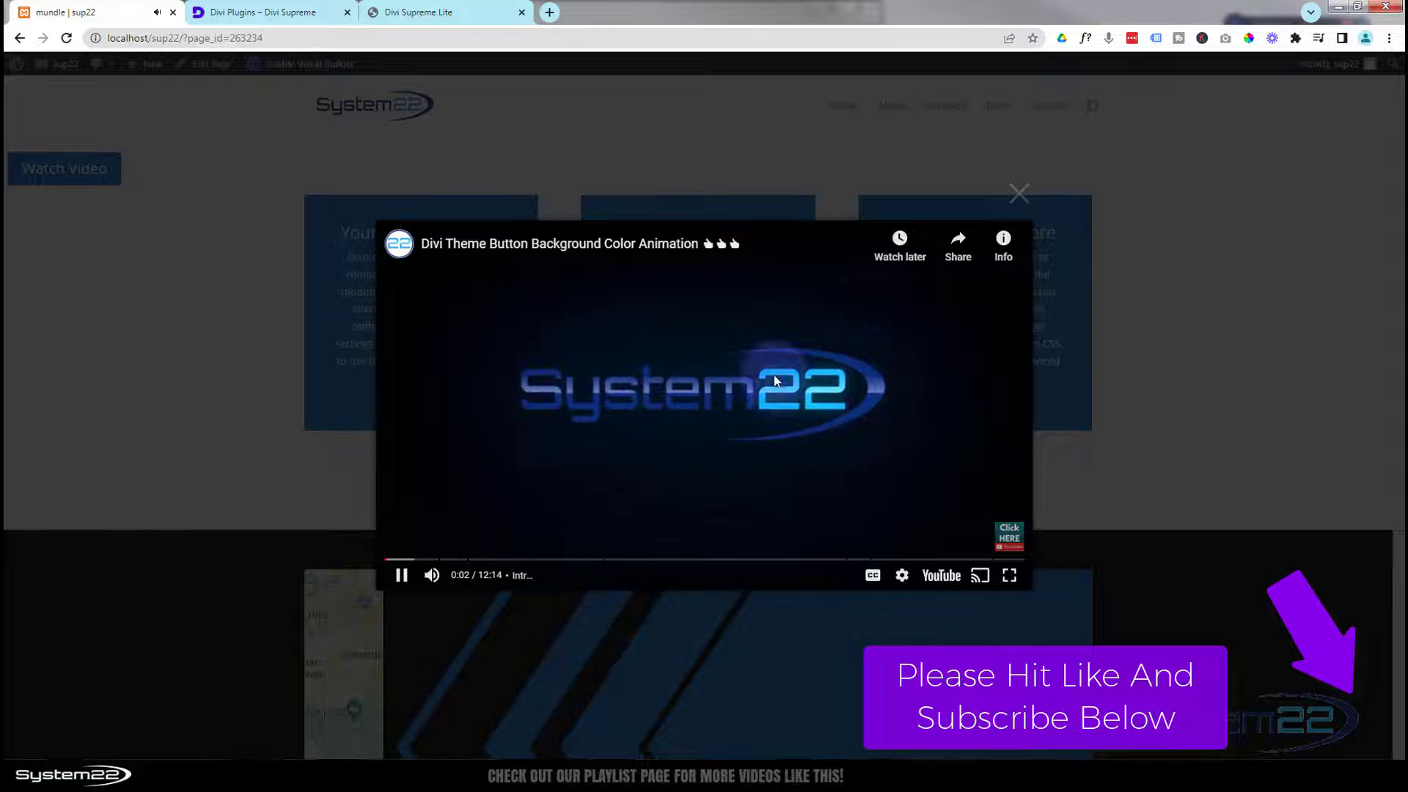
left_click(1025, 201)
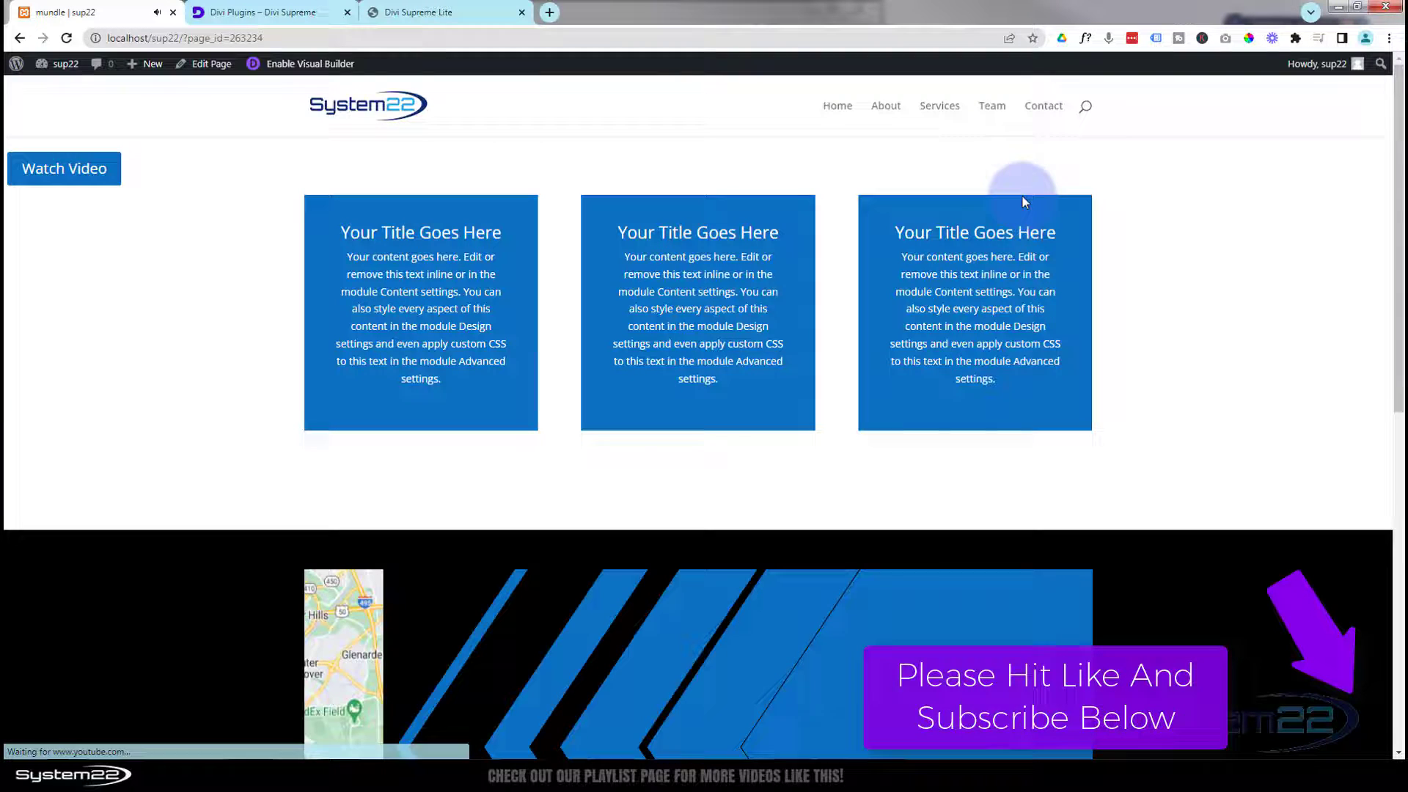
scroll(894, 309, "down", 5)
scroll(895, 316, "down", 1)
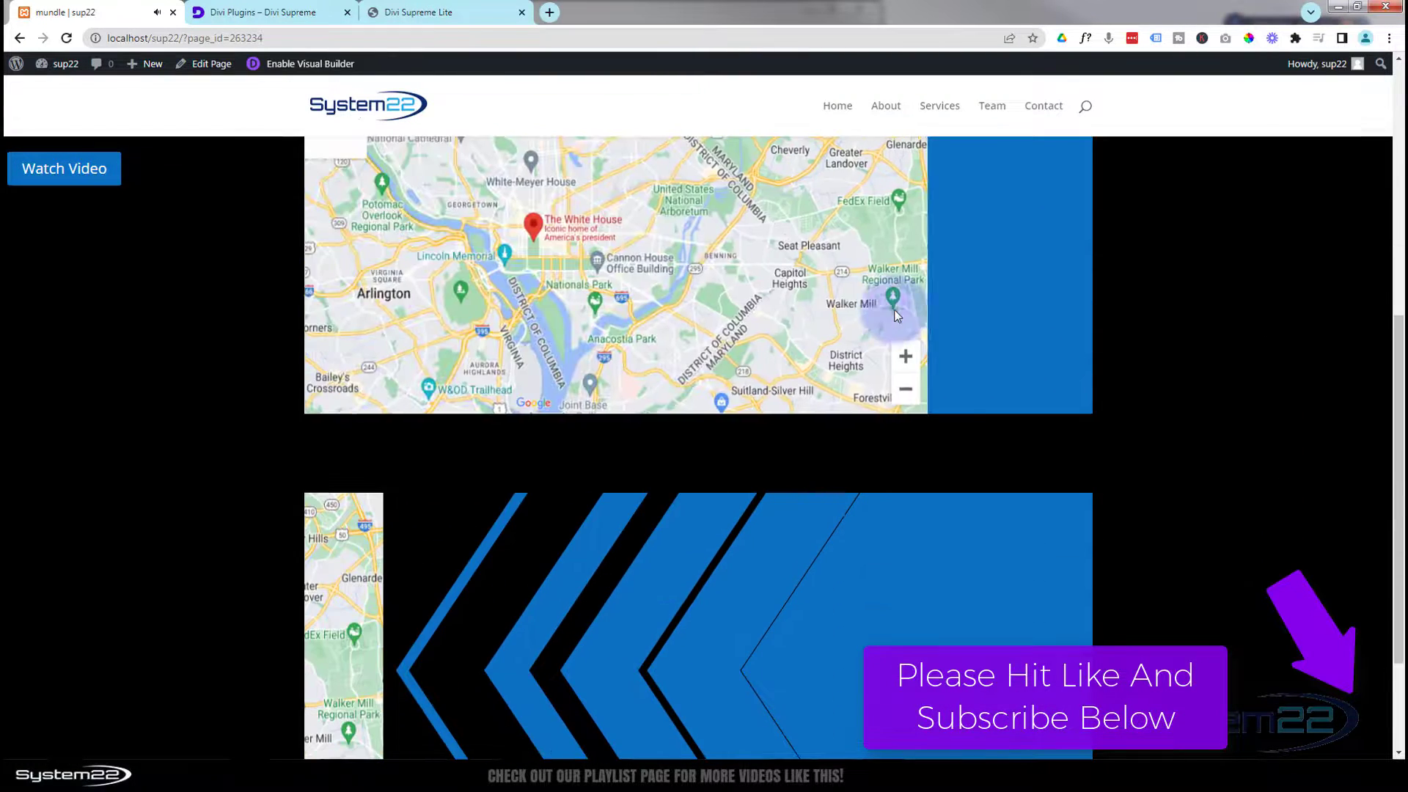
scroll(895, 316, "up", 5)
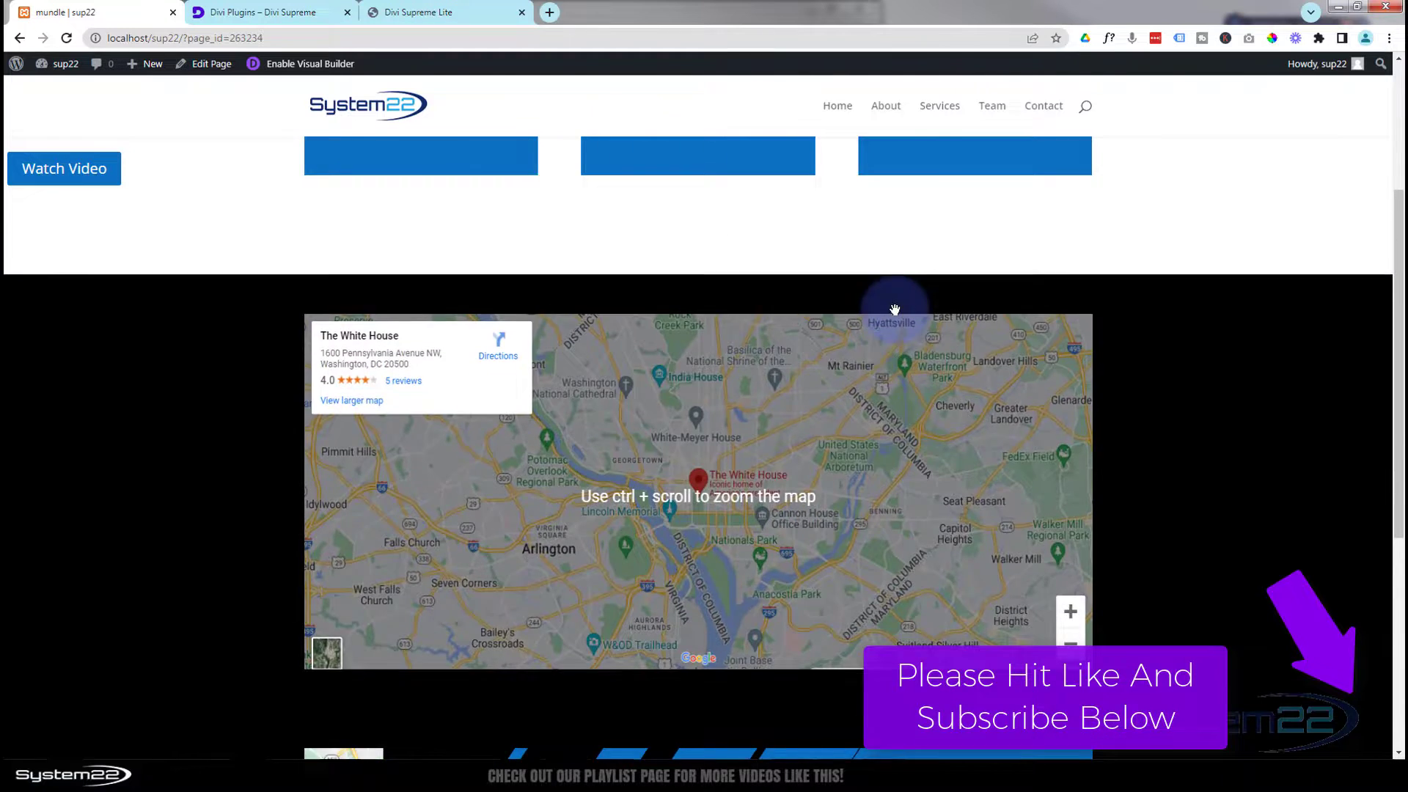